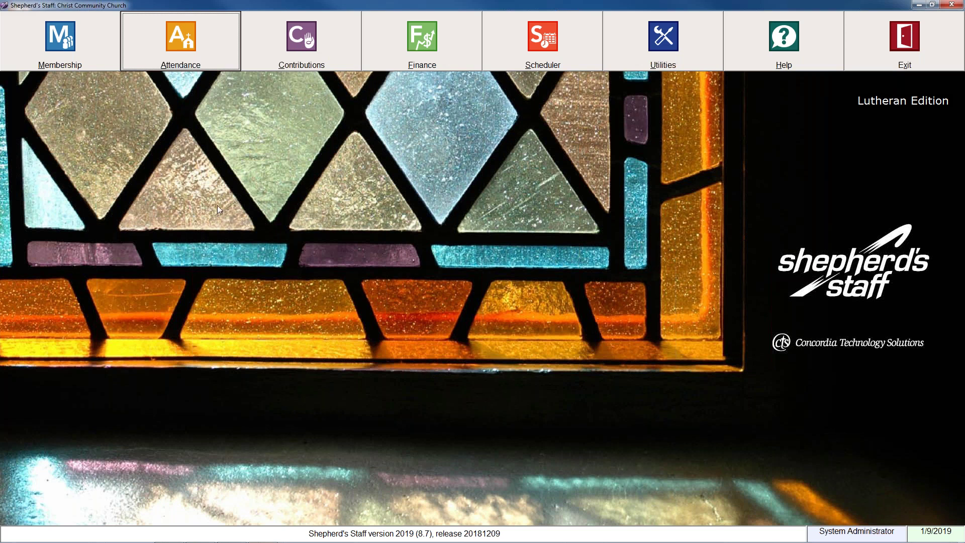
Rebuild and optimize the current church database.
click(674, 38)
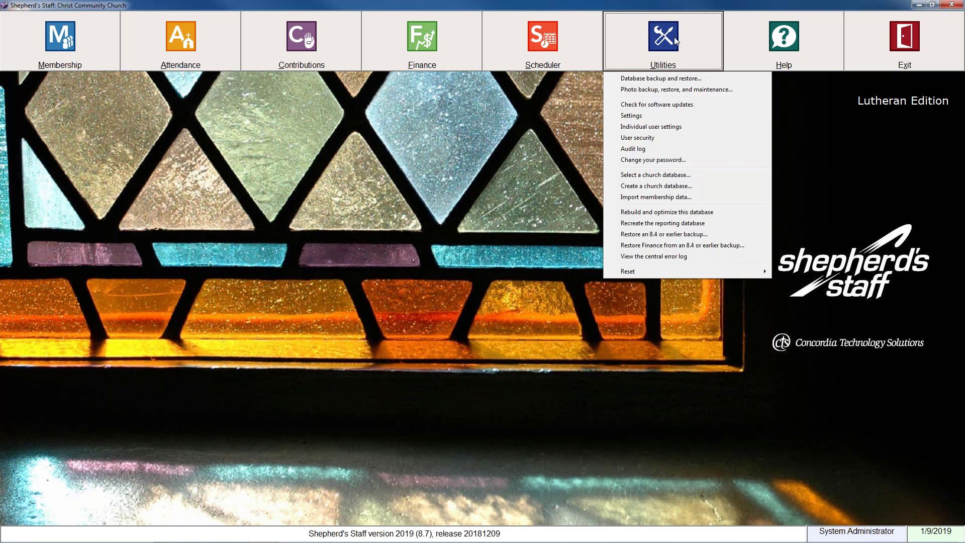
click(664, 214)
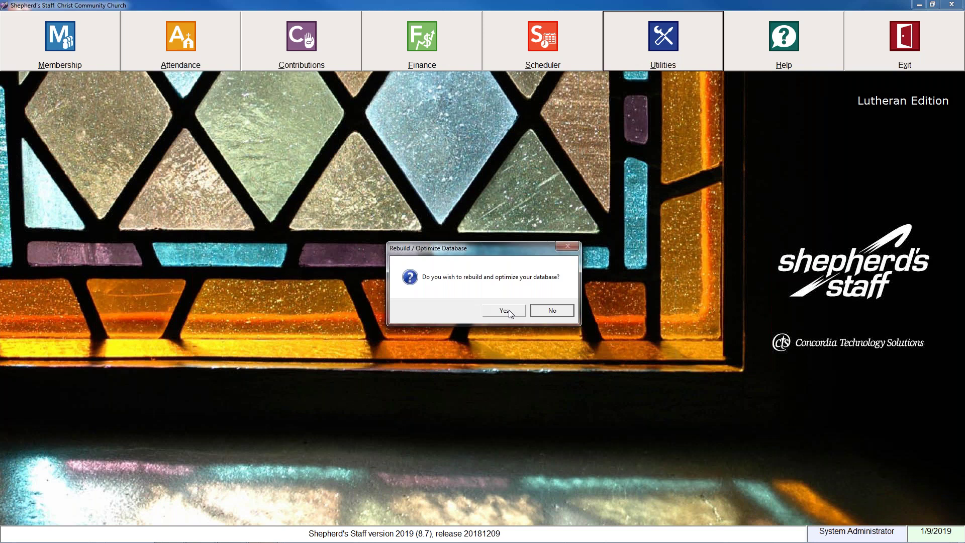
click(504, 311)
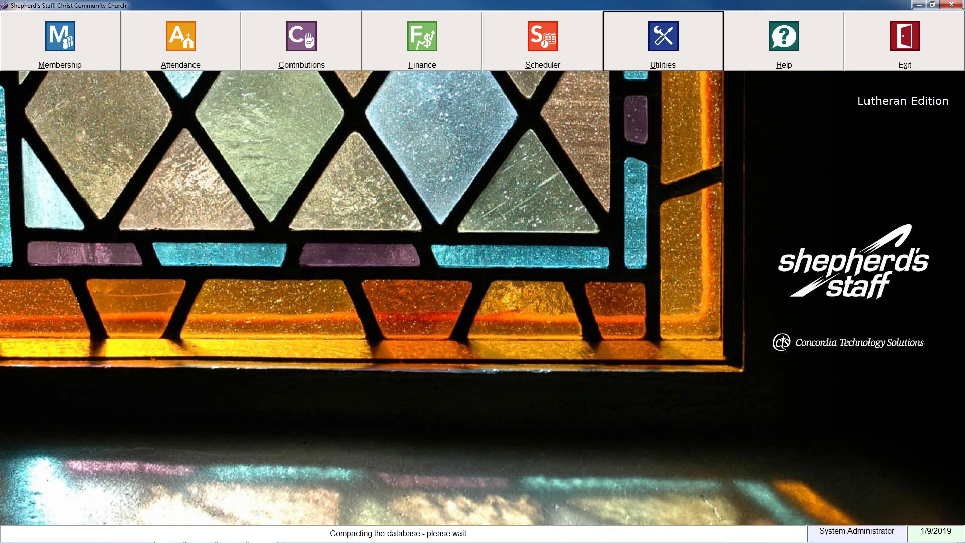
click(565, 315)
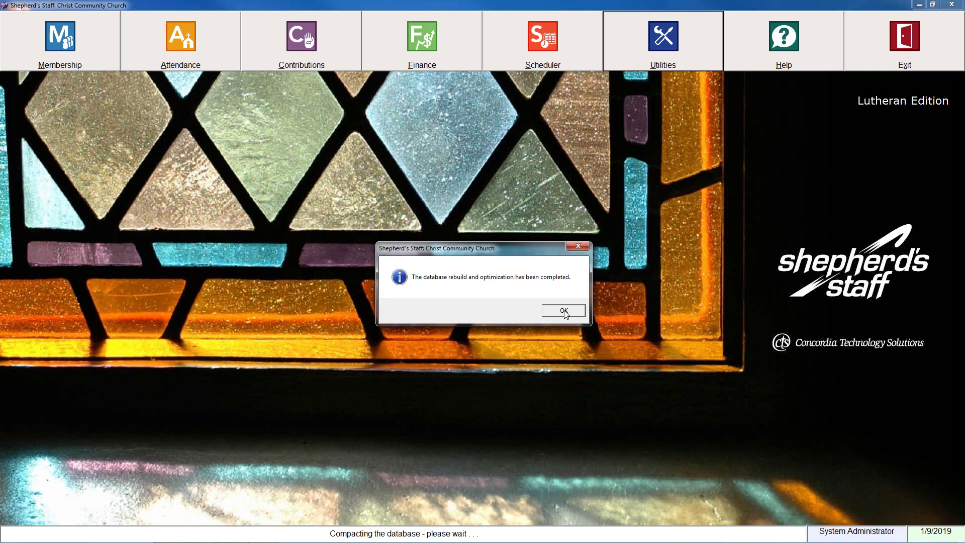
click(566, 314)
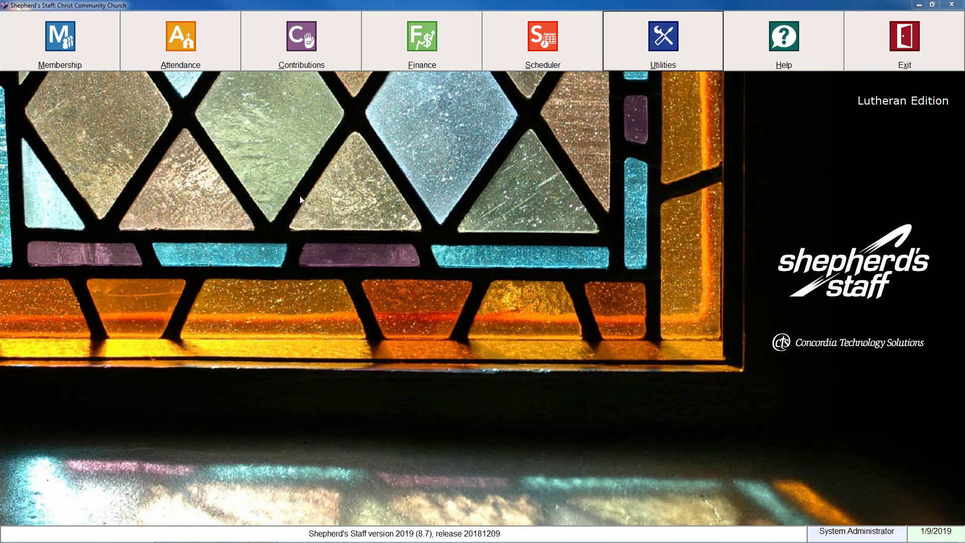
In the Membership module, open the first household in the list and begin adding a person to it.
key(alt+m)
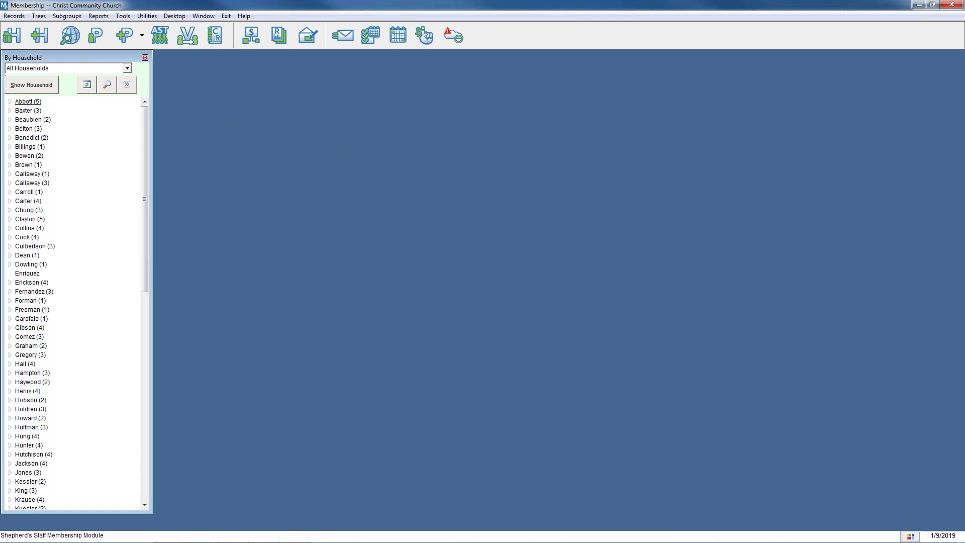
click(9, 102)
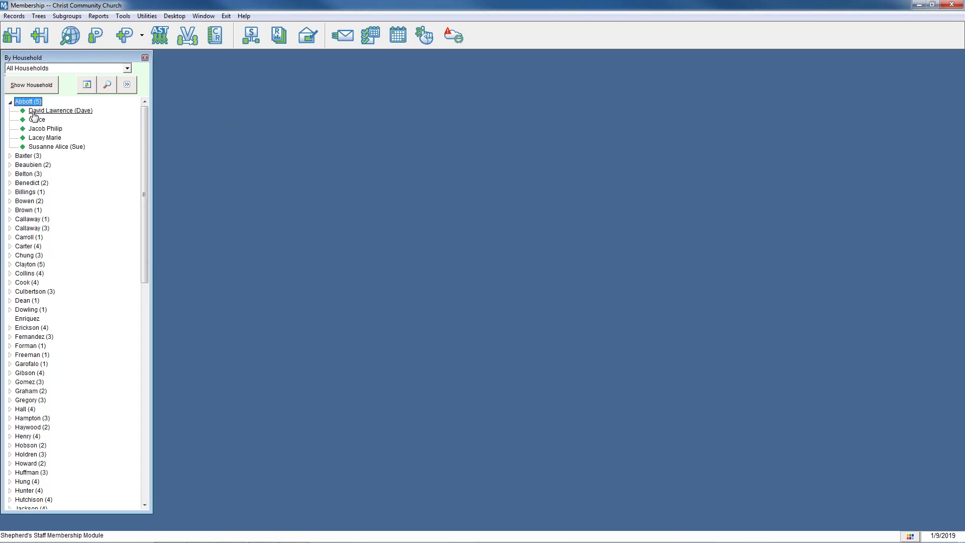
click(41, 89)
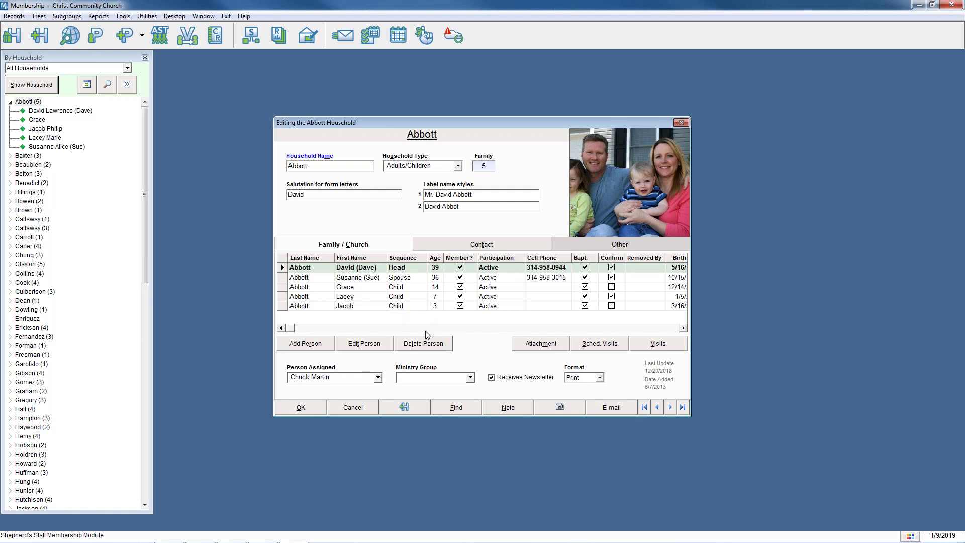
click(310, 345)
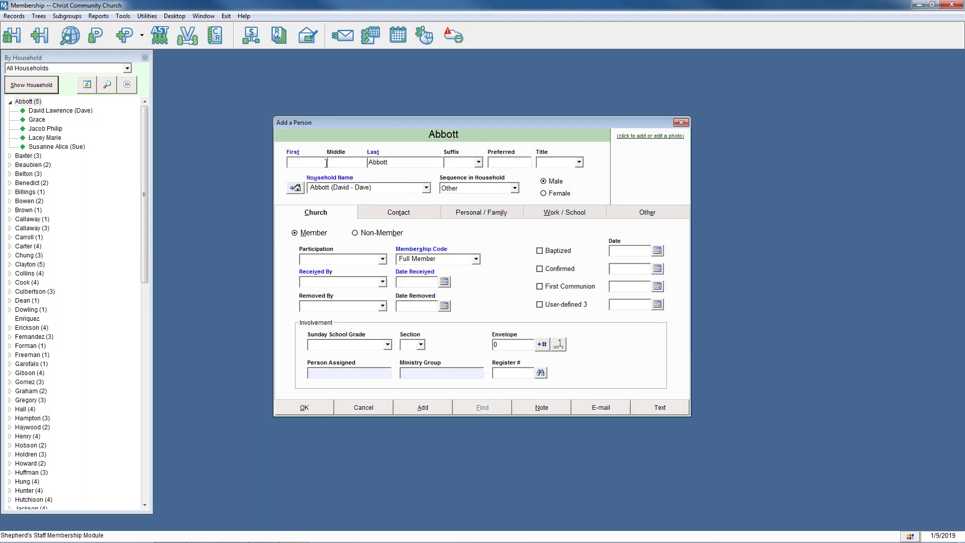
Enter the new person's first name and set their sequence in the household to Child.
text(John)
key(Tab)
key(Tab)
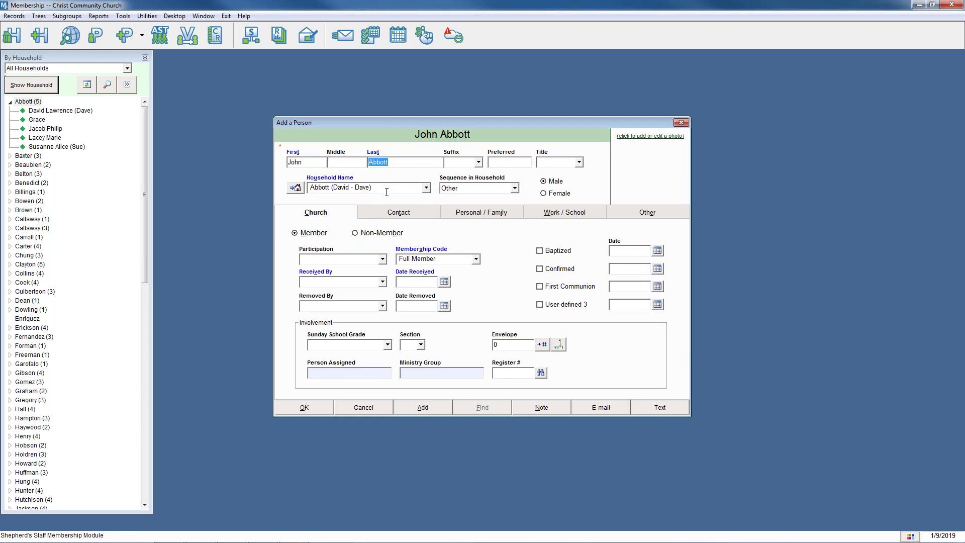
click(515, 191)
click(515, 189)
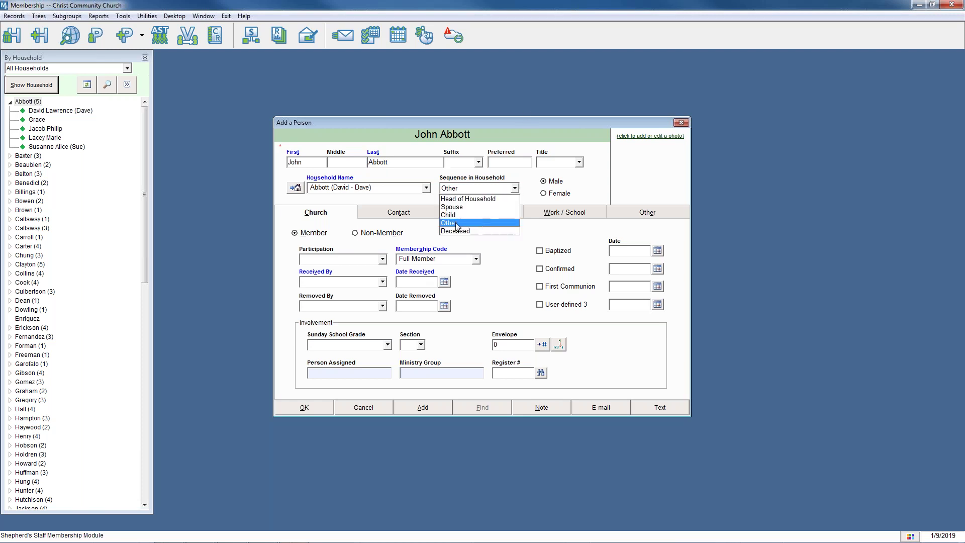
click(461, 221)
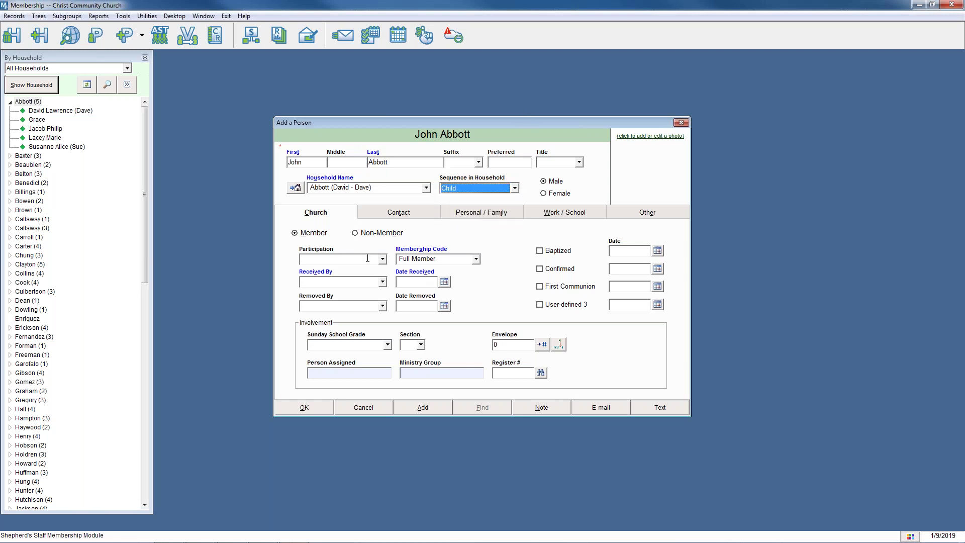
Set the new person's participation to Active and membership code to Associate.
click(383, 259)
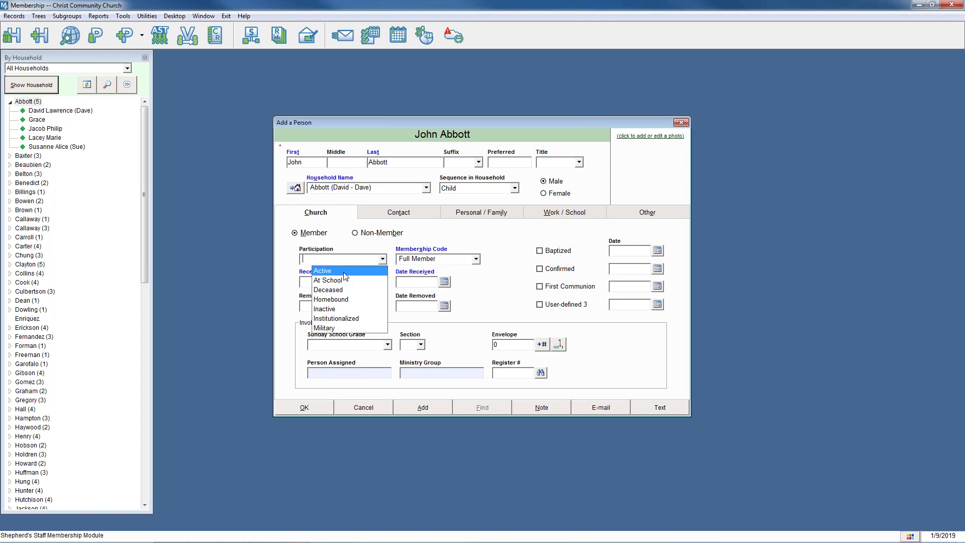
click(345, 273)
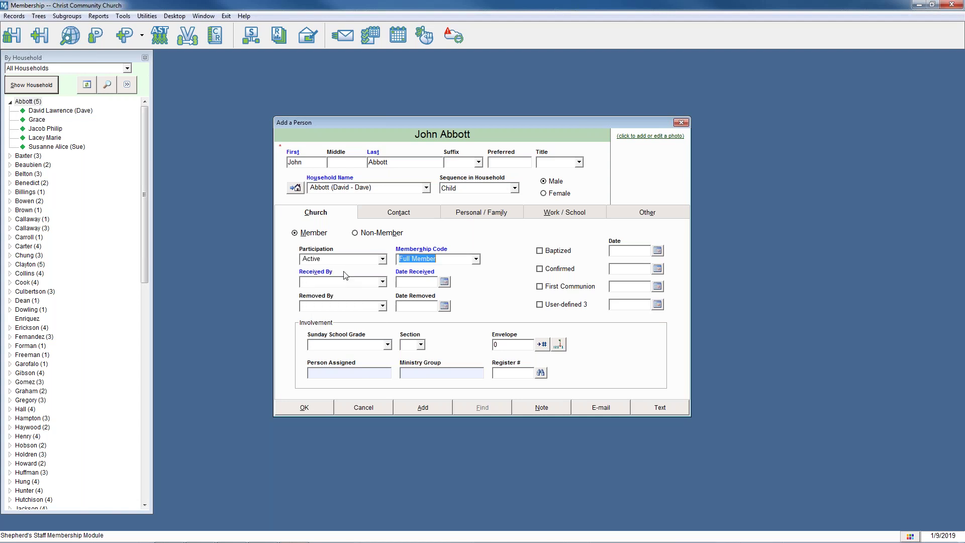
click(476, 259)
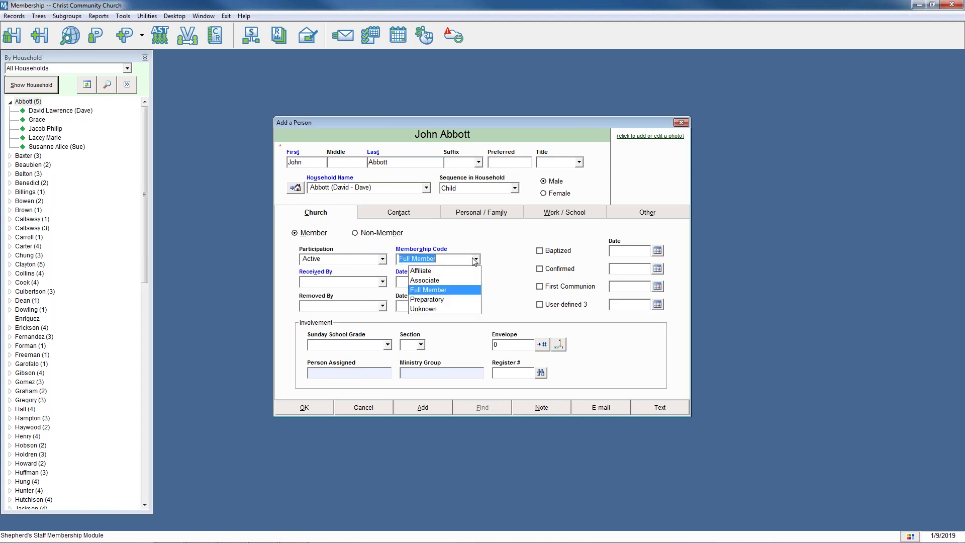
click(432, 280)
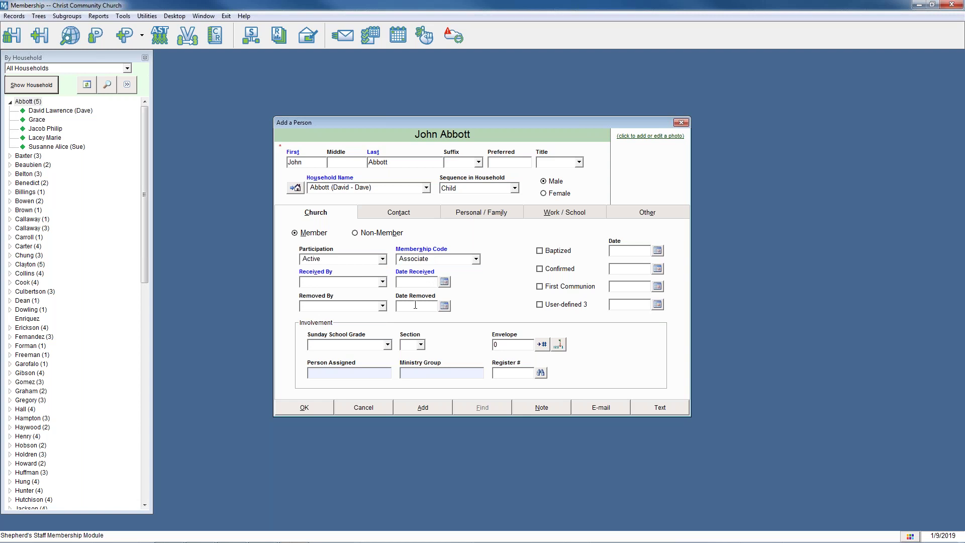
click(475, 262)
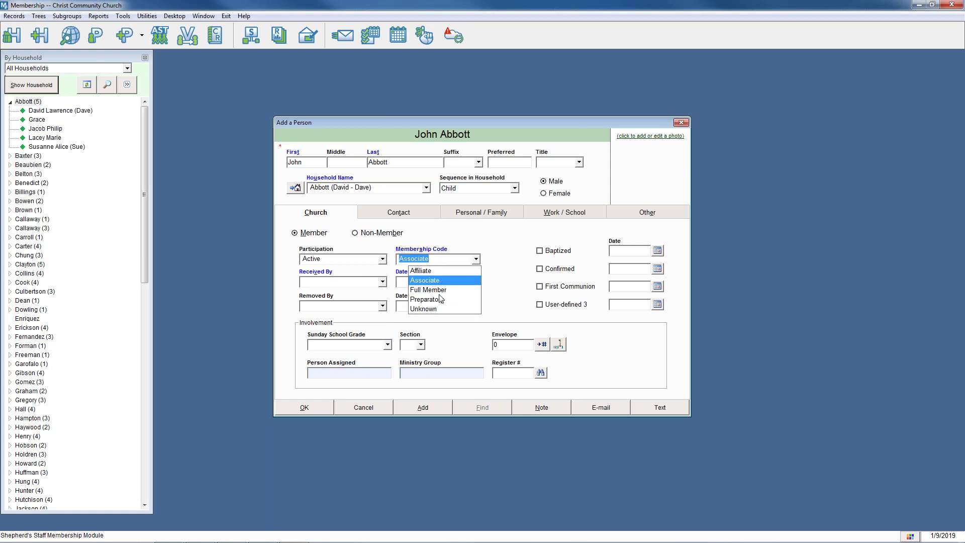
key(Tab)
Add a new membership code named TEST to the list and assign it to the person.
click(449, 259)
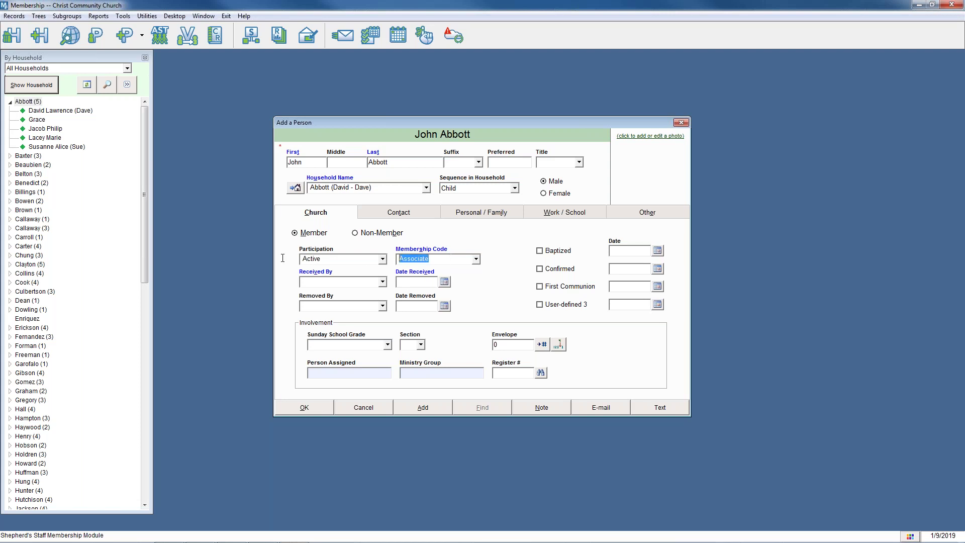
text(TEST)
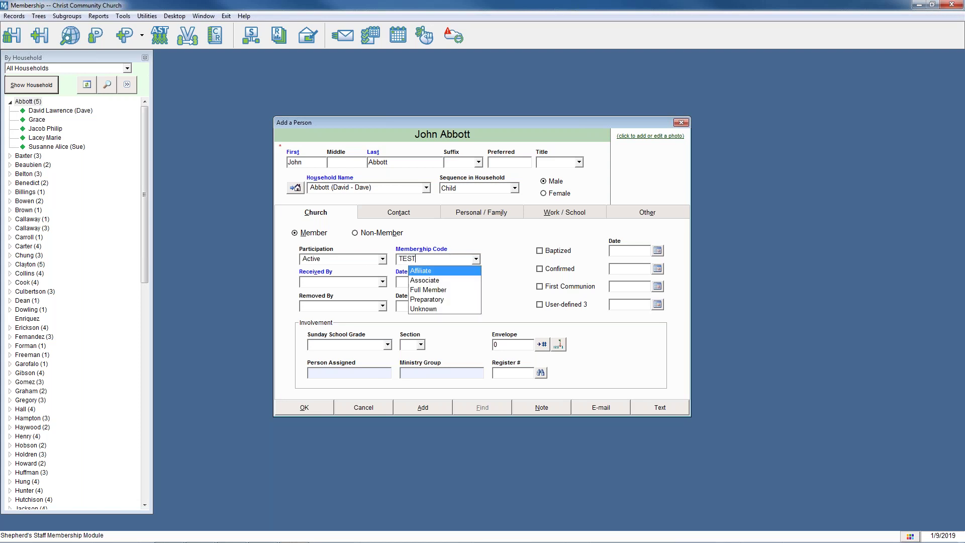
key(Tab)
drag(492, 249, 694, 231)
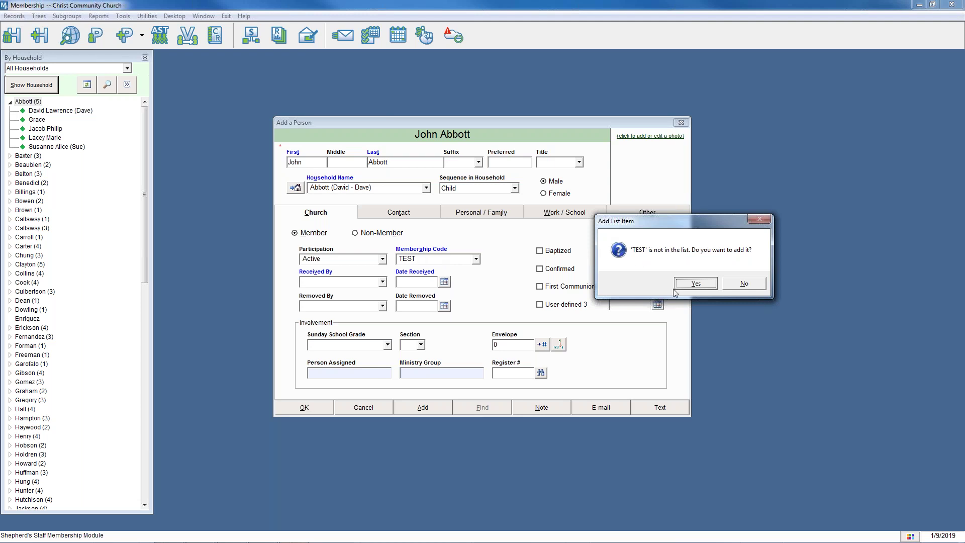
click(696, 283)
click(476, 260)
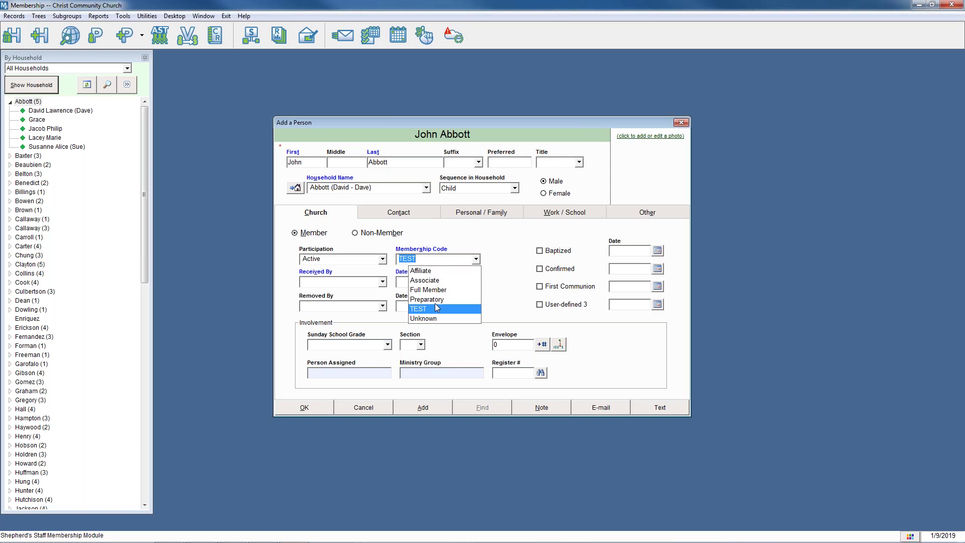
key(Tab)
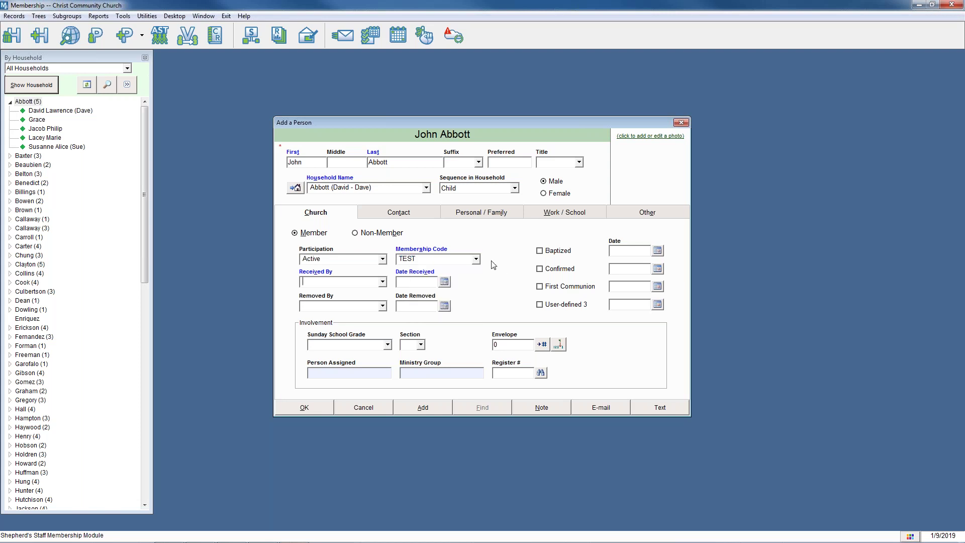
Delete TEST from the membership code list and set the person's code to Associate.
click(475, 259)
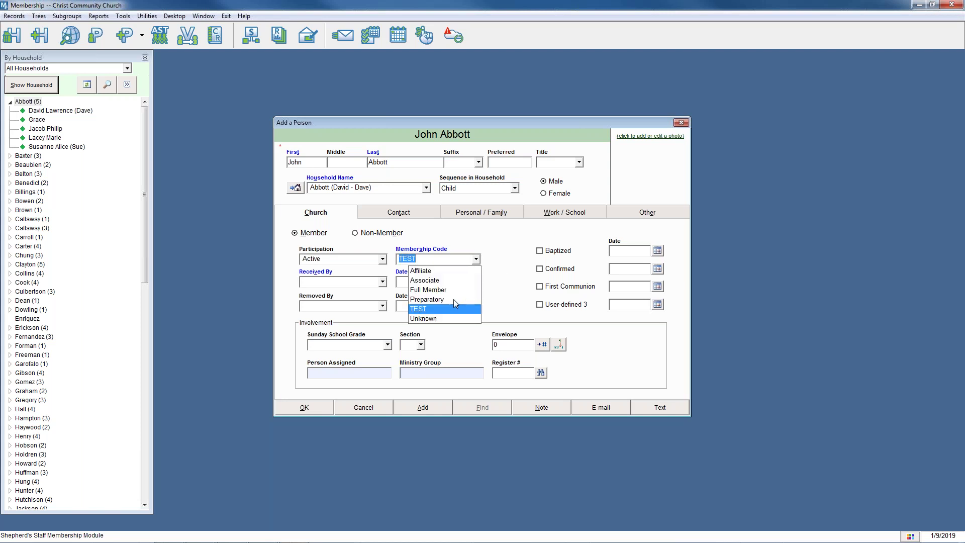
key(Up)
key(Up)
key(Up)
key(Down)
key(Down)
key(Down)
key(Down)
key(Delete)
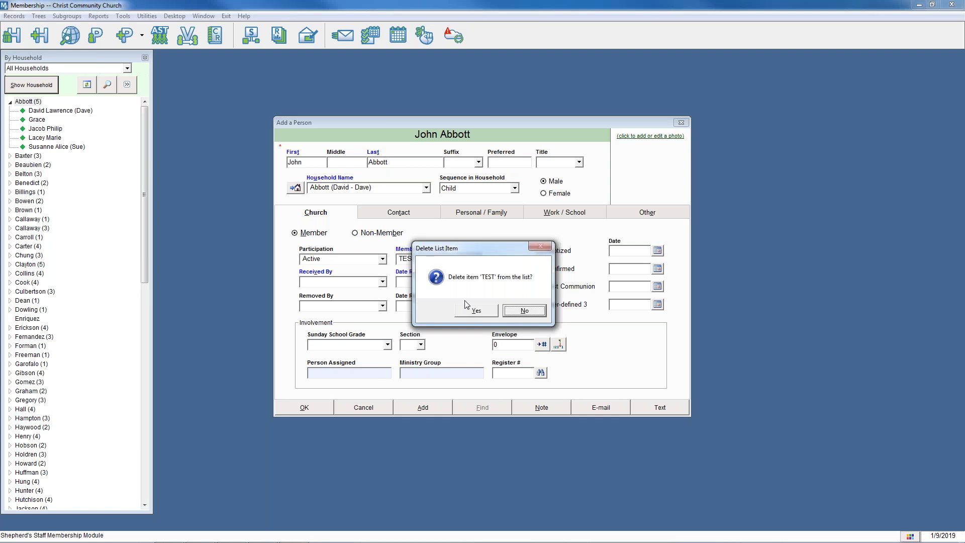
click(475, 313)
click(476, 259)
click(454, 280)
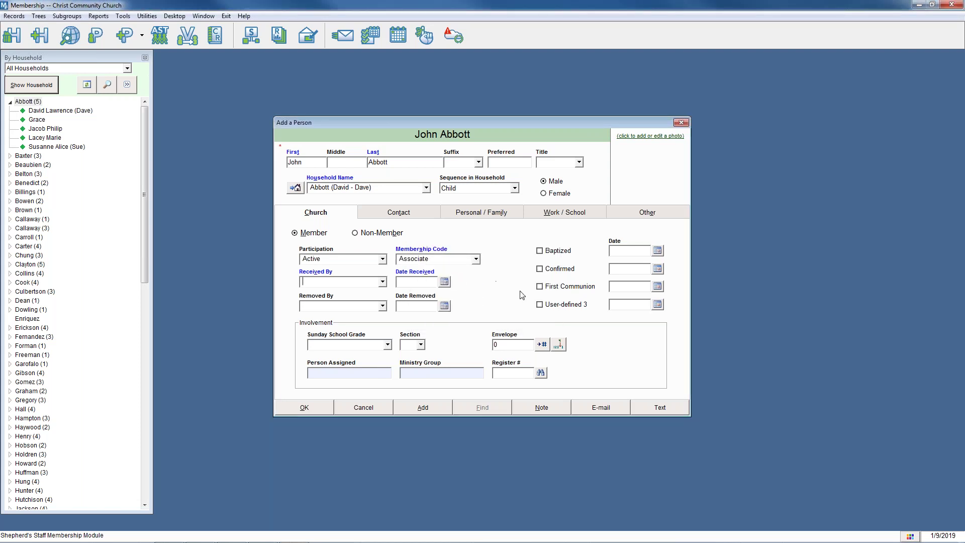
Record the person as received by Baptism with a date received of 1/6/2019.
click(366, 281)
click(382, 282)
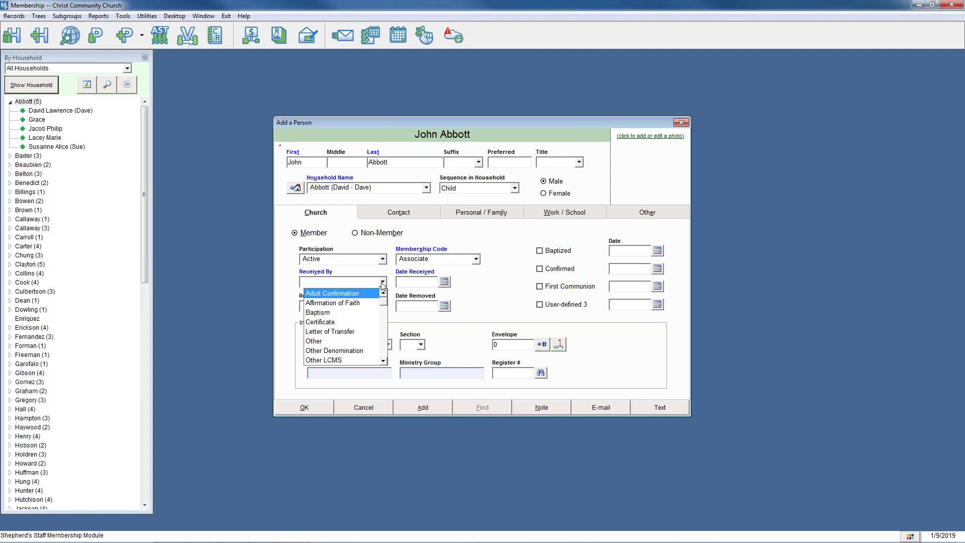
click(335, 312)
click(444, 282)
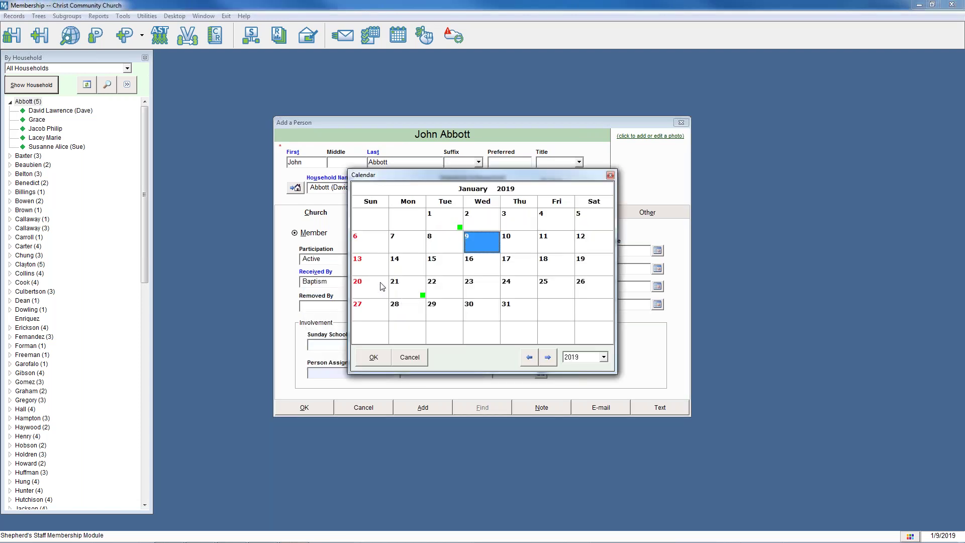
click(364, 246)
click(374, 358)
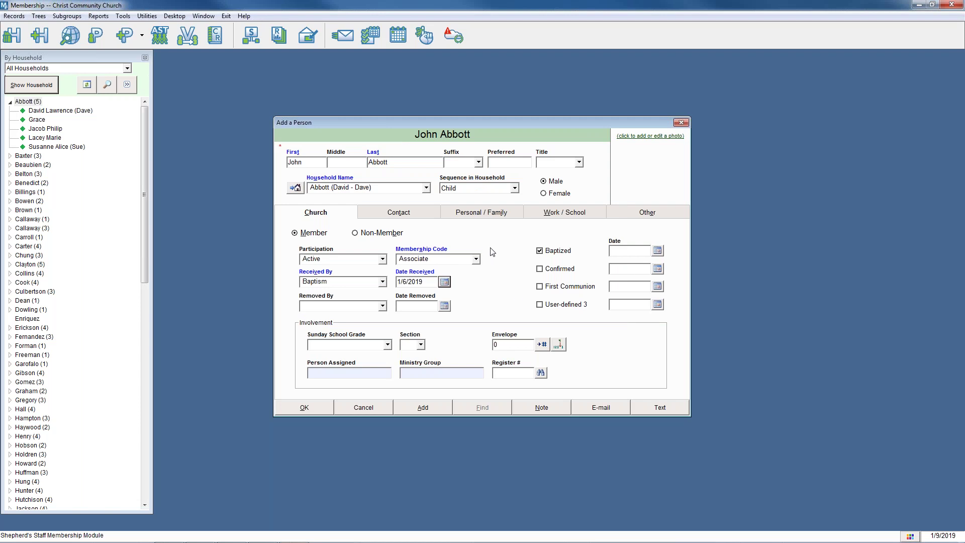
Pick the new person's birth date in the calendar among the personal and family details.
click(421, 214)
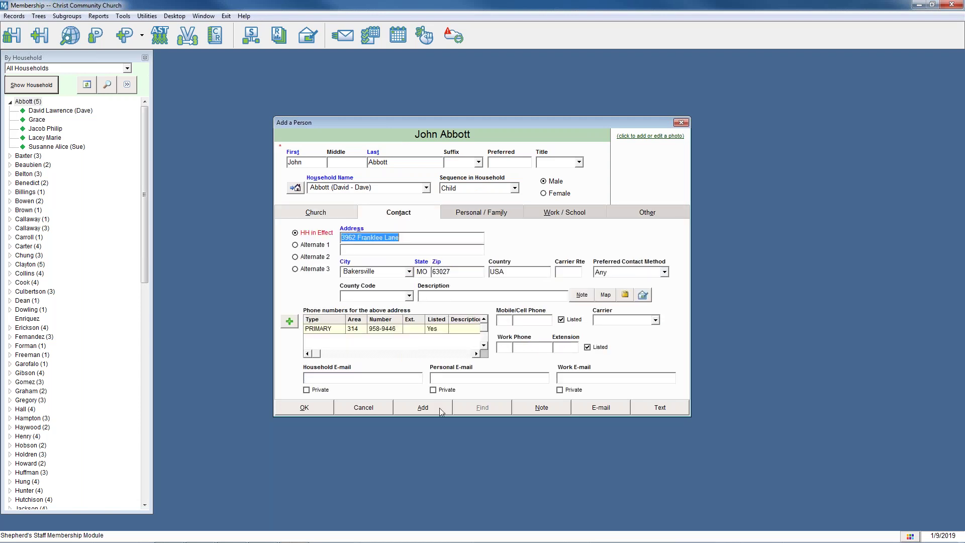
click(467, 217)
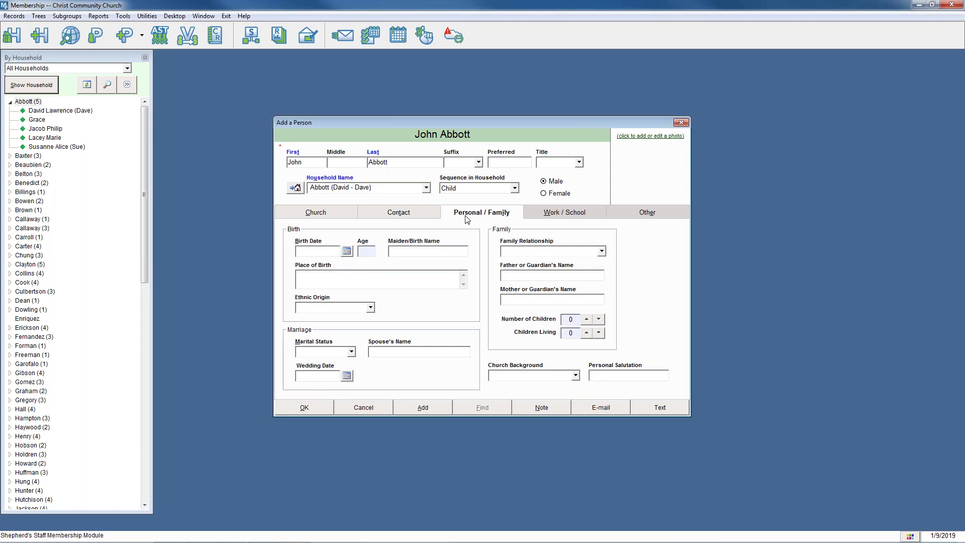
click(347, 251)
click(530, 357)
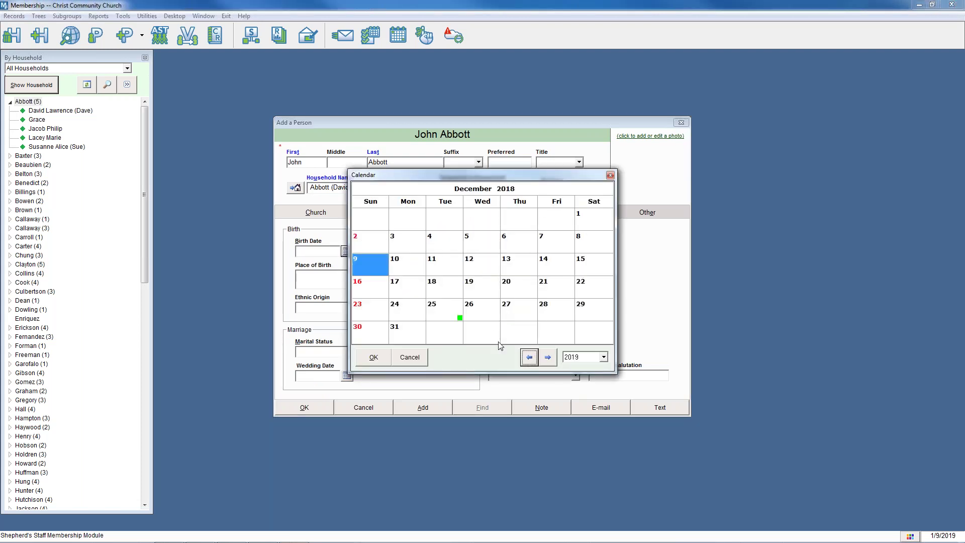
click(548, 268)
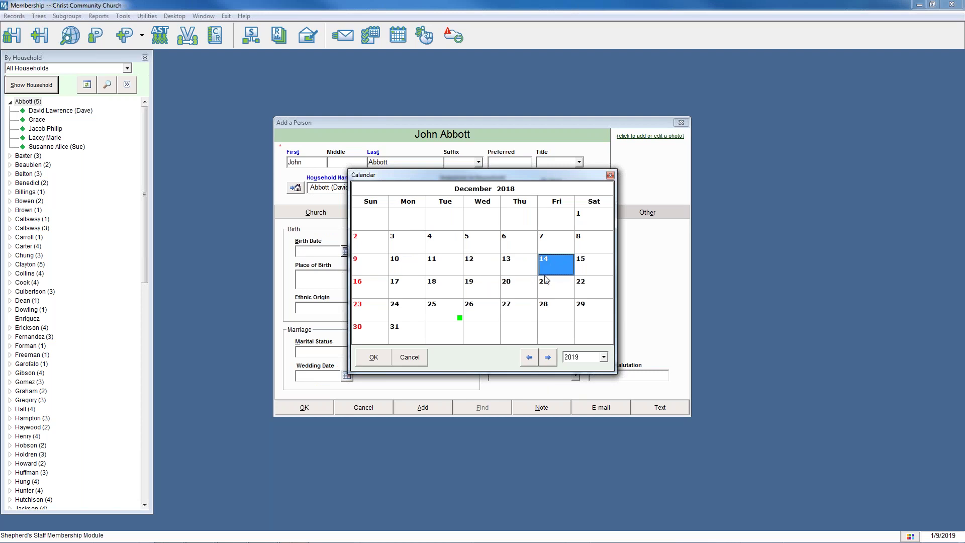
click(374, 357)
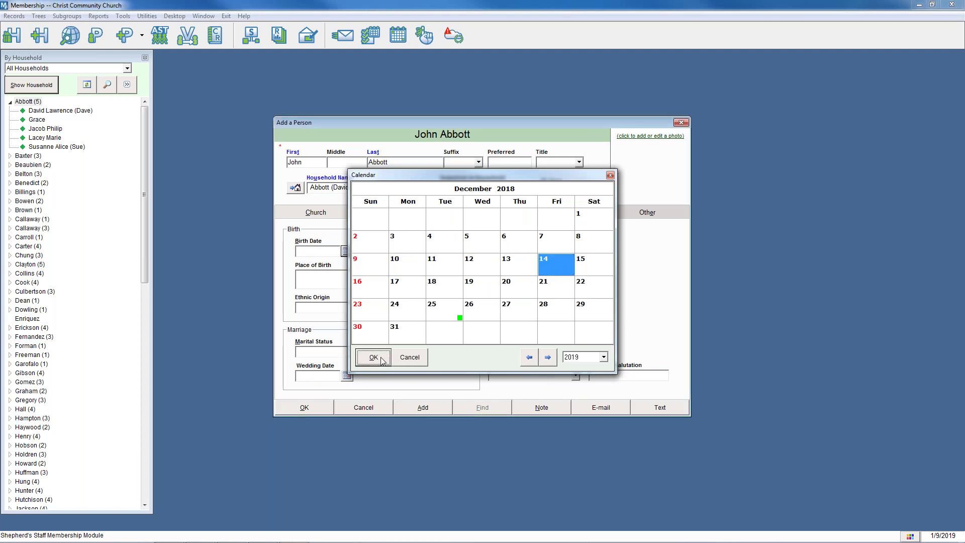
Review the new child's detail sections and save the record as a new person despite the possible duplicate.
click(335, 215)
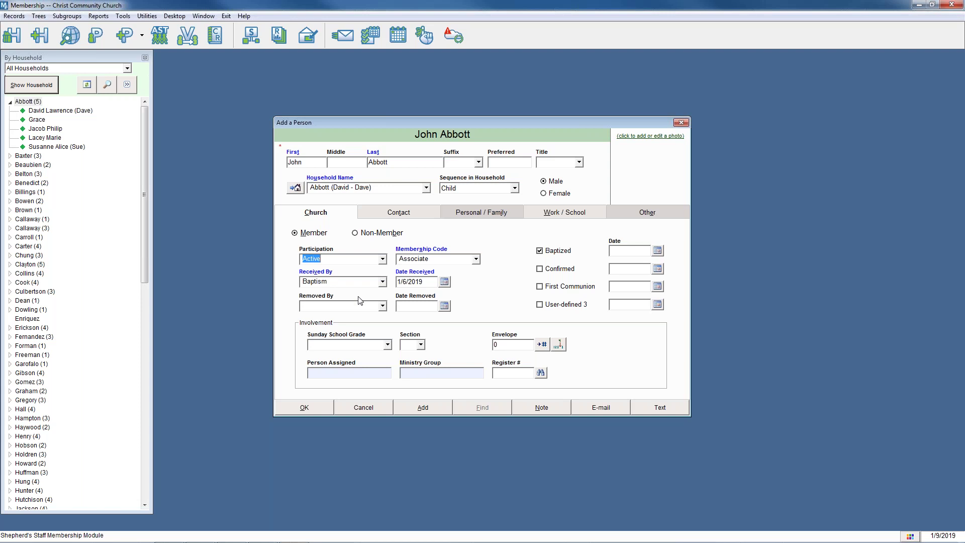
click(390, 217)
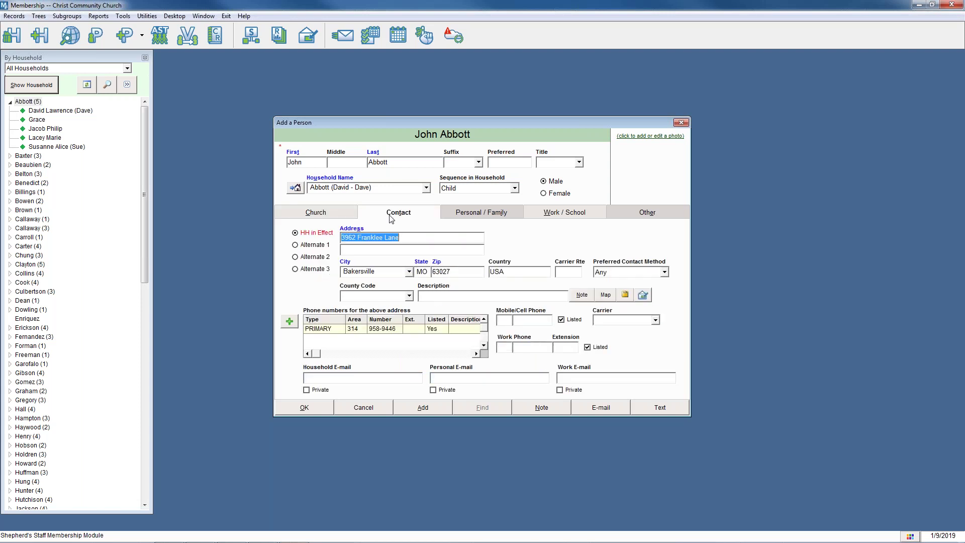
click(492, 217)
click(555, 217)
click(633, 212)
click(315, 213)
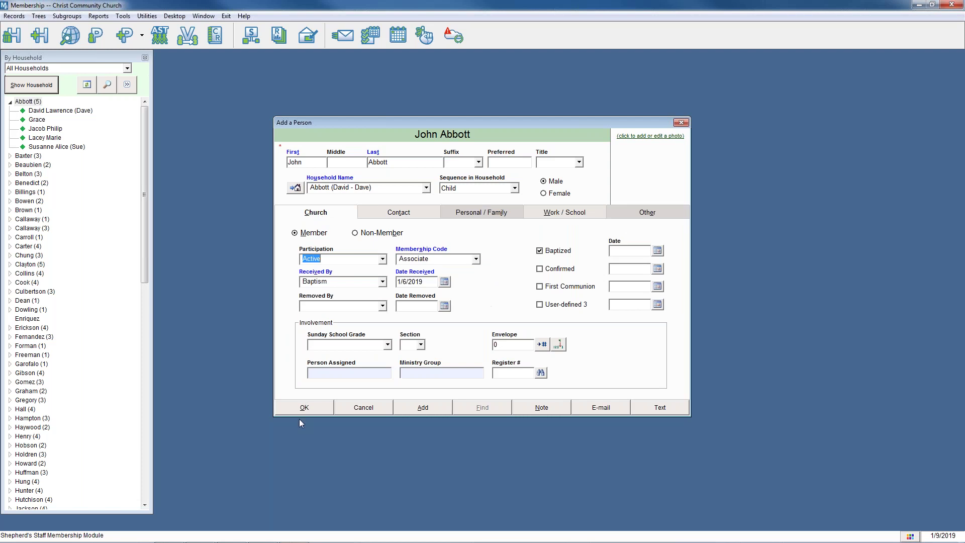
click(309, 410)
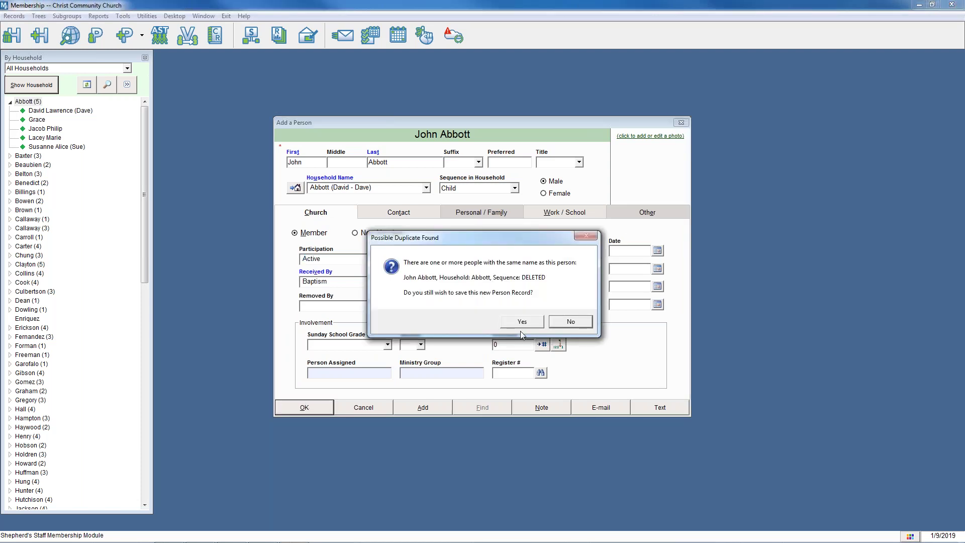
click(524, 324)
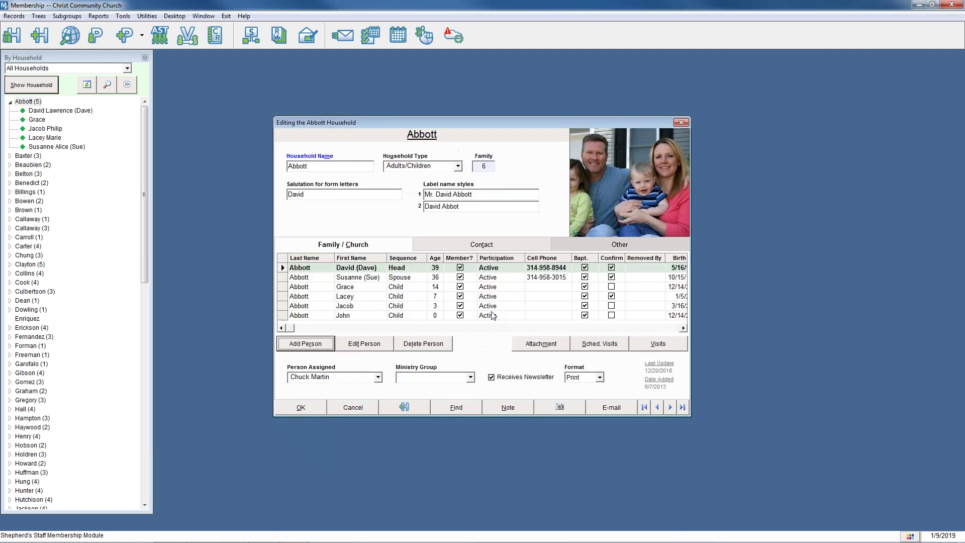
Open the record of the household's 3-year-old child and set Removed By to Death.
click(489, 316)
click(366, 306)
click(373, 346)
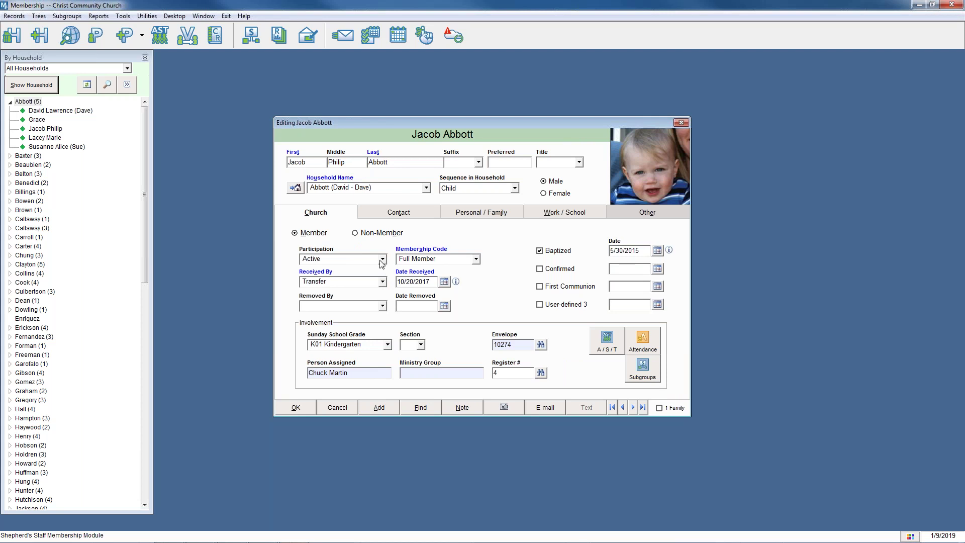
click(383, 306)
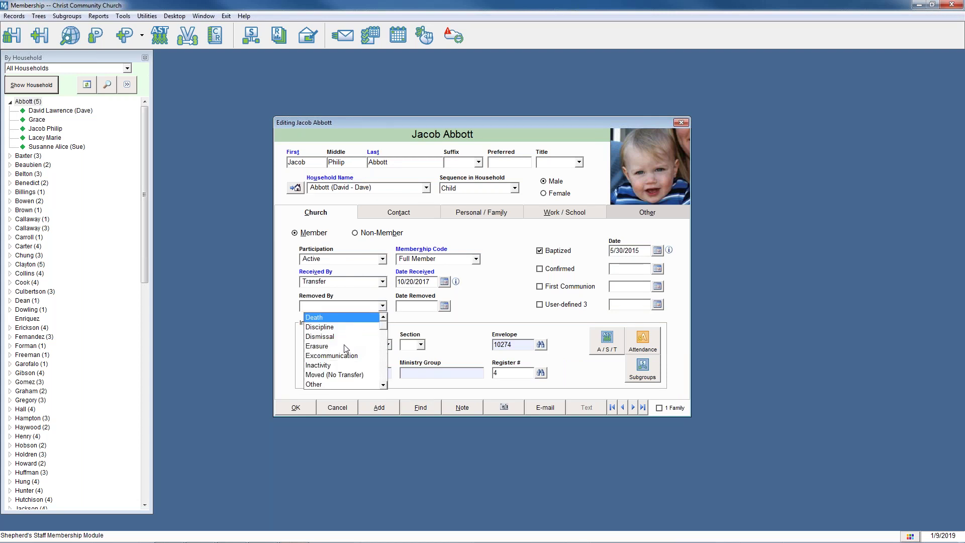
click(342, 317)
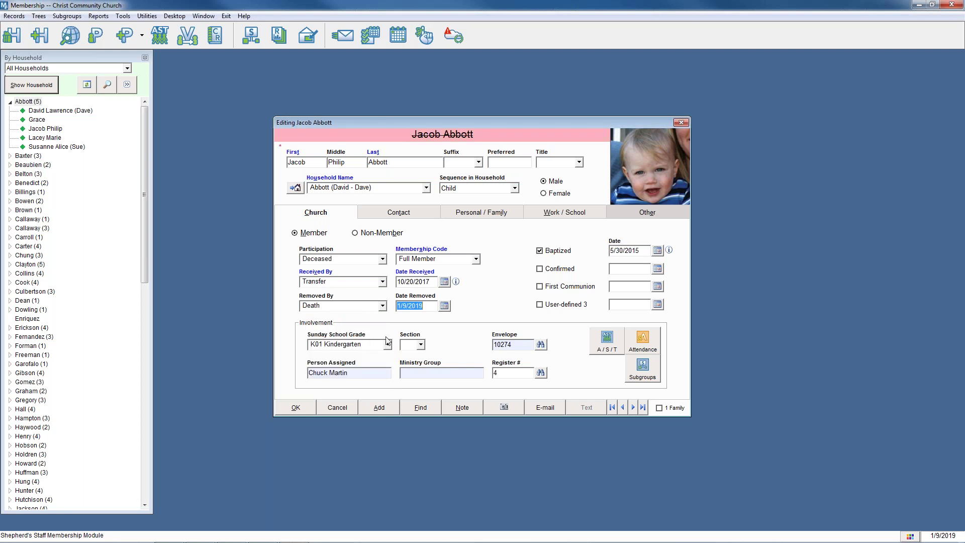
Set the child's Date Removed to 6/6/2018, save the record and acknowledge the reminder about the deceased person.
click(445, 306)
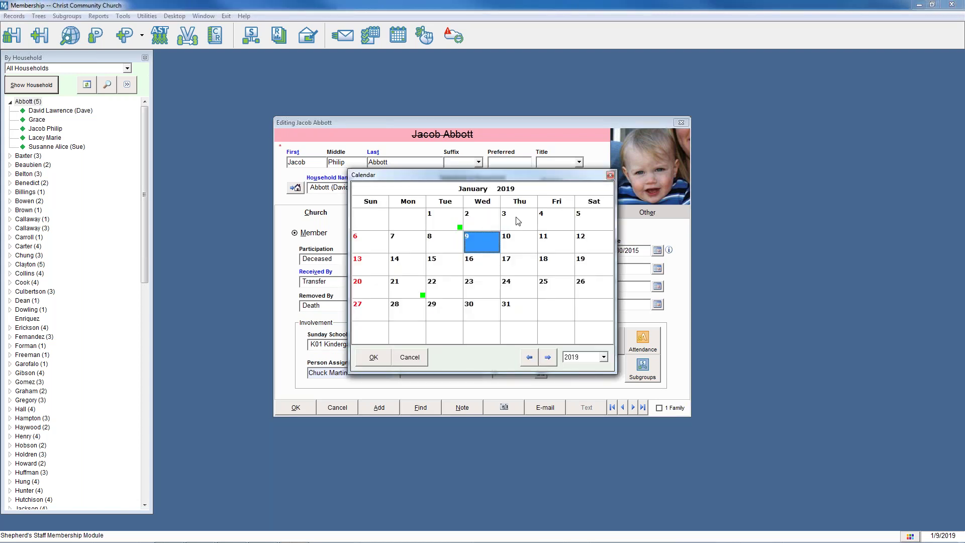
click(529, 357)
click(529, 357)
click(529, 357)
click(529, 357)
click(529, 357)
click(529, 357)
click(529, 357)
click(481, 245)
click(375, 358)
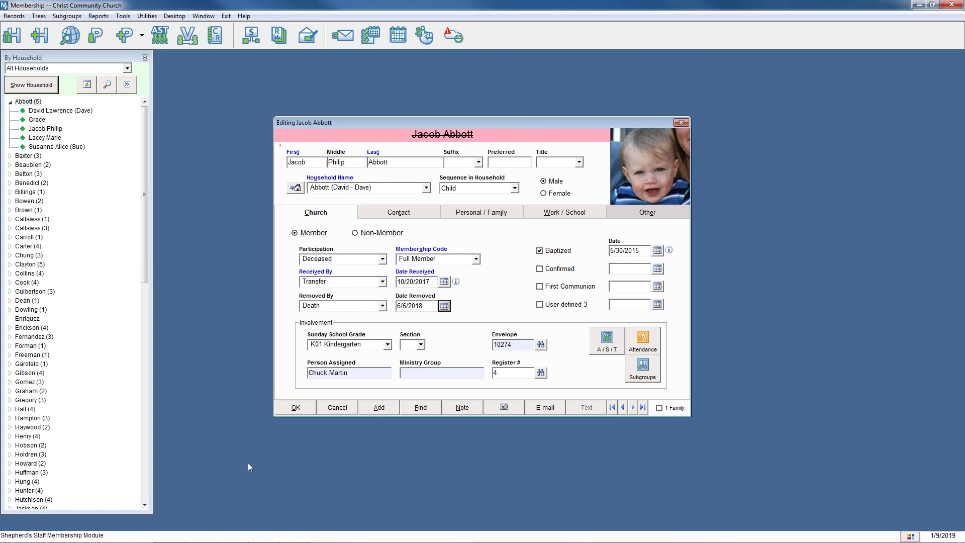
click(306, 408)
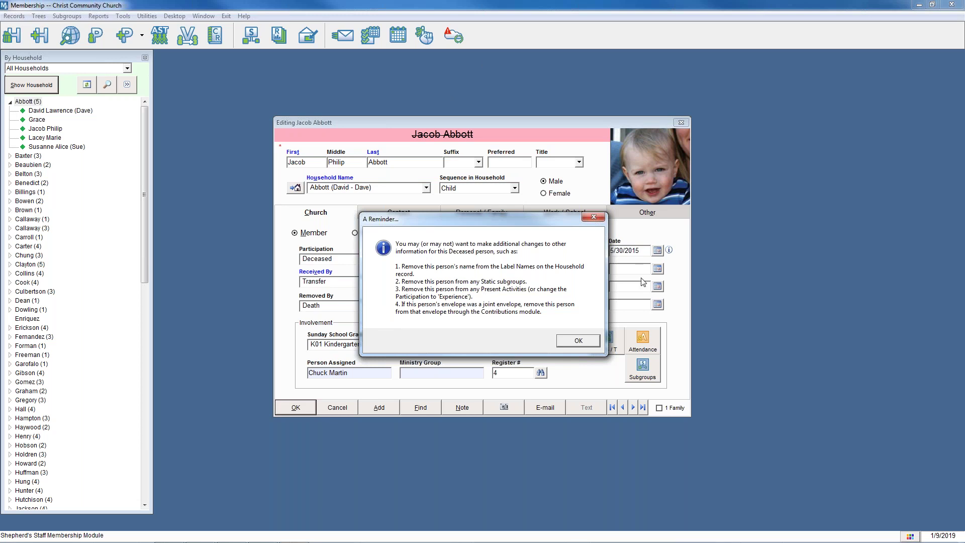
click(592, 341)
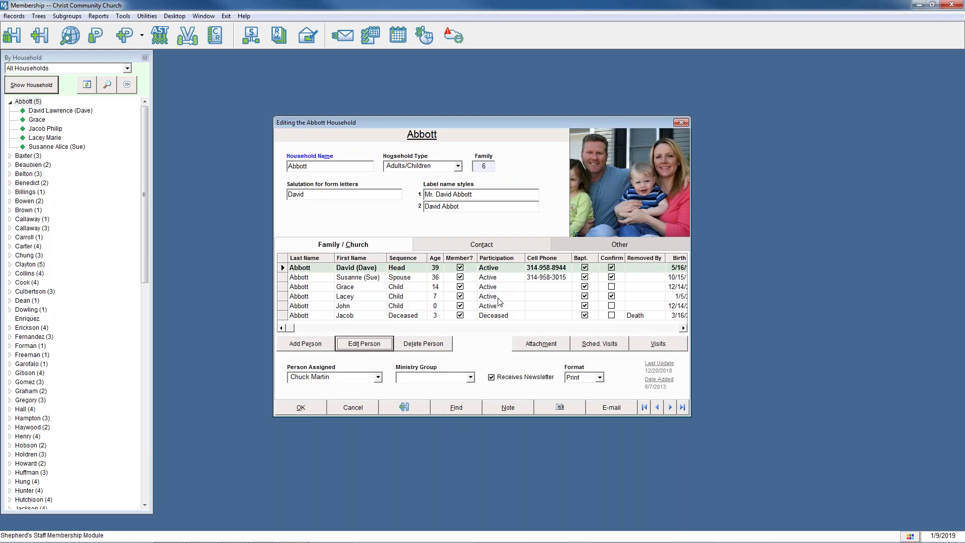
click(509, 317)
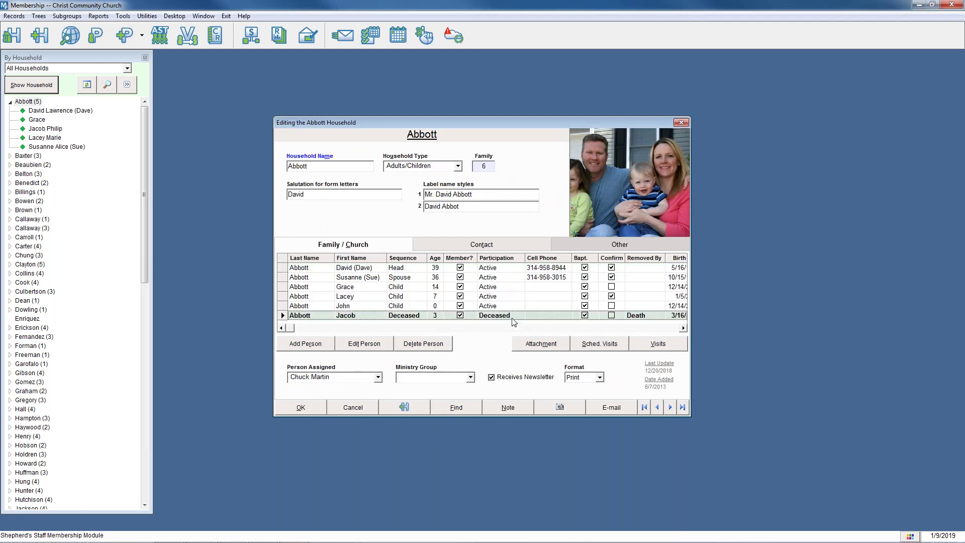
click(484, 318)
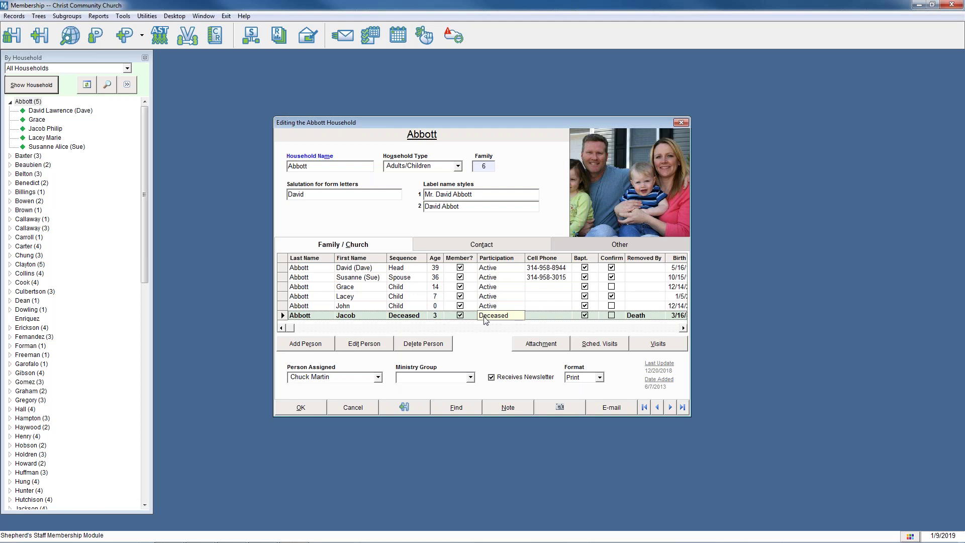
click(486, 325)
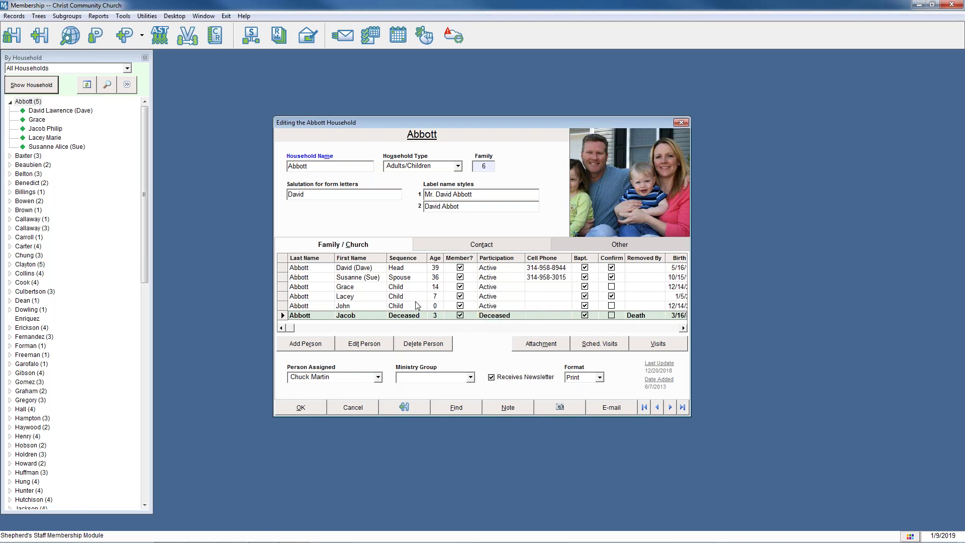
Open the newly added child's record, set the Baptized date to 1/6/2019 and save it.
click(364, 307)
click(344, 347)
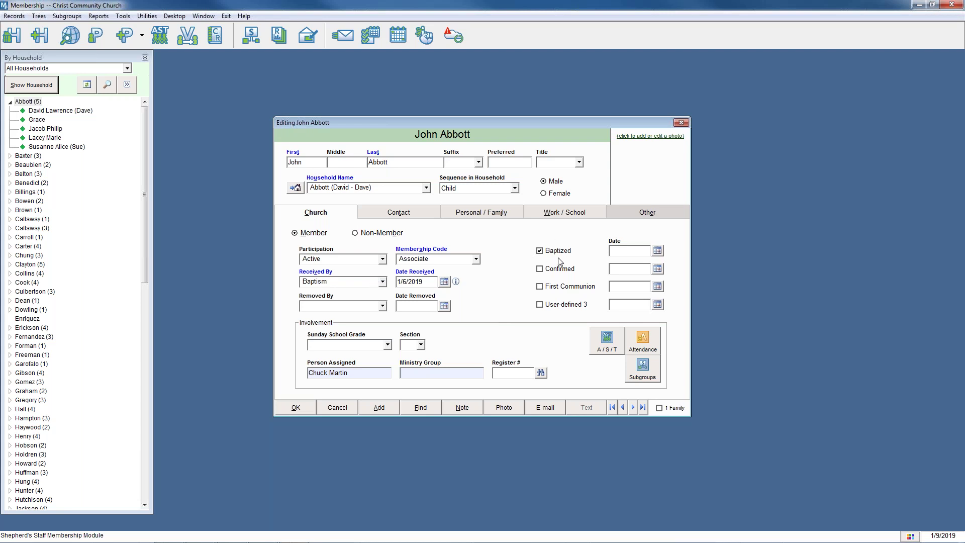
click(657, 251)
click(392, 245)
click(375, 251)
click(379, 356)
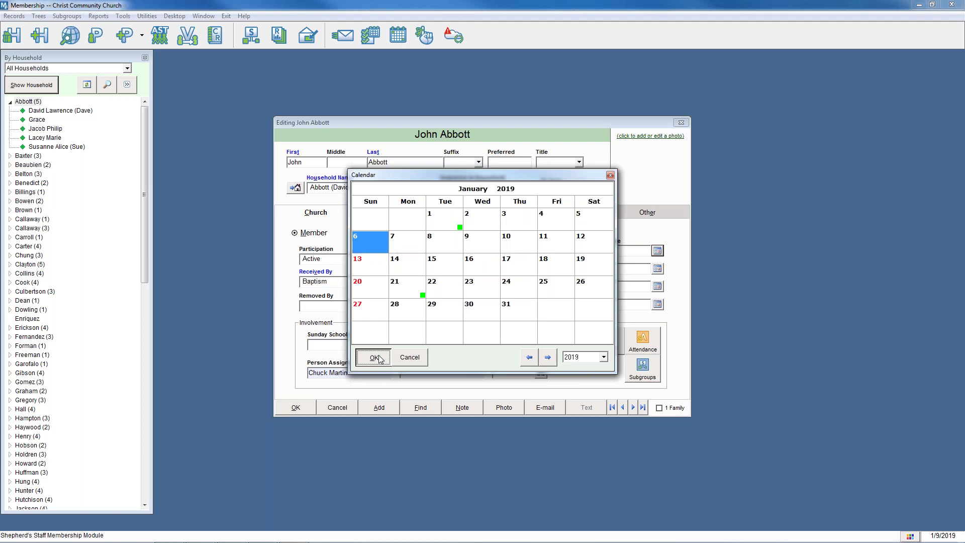
click(296, 409)
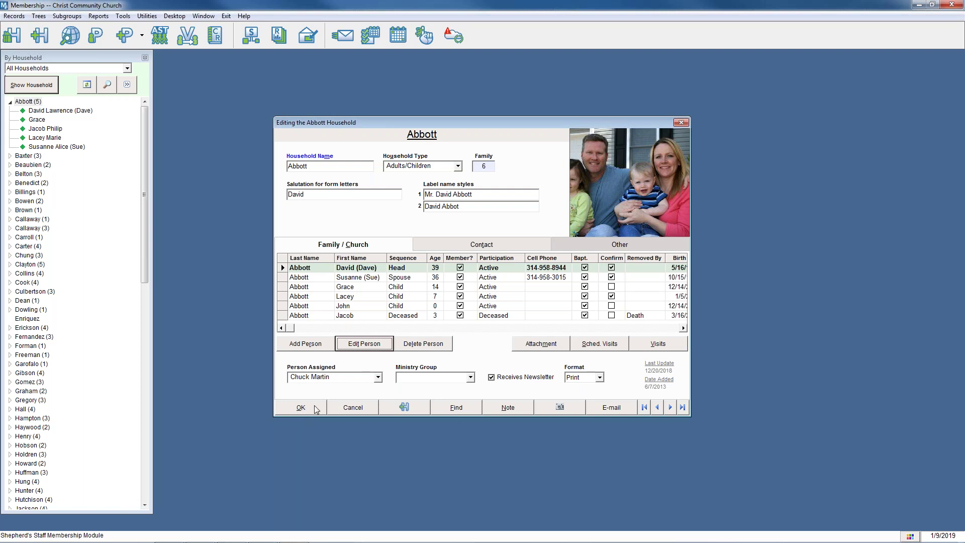
click(215, 35)
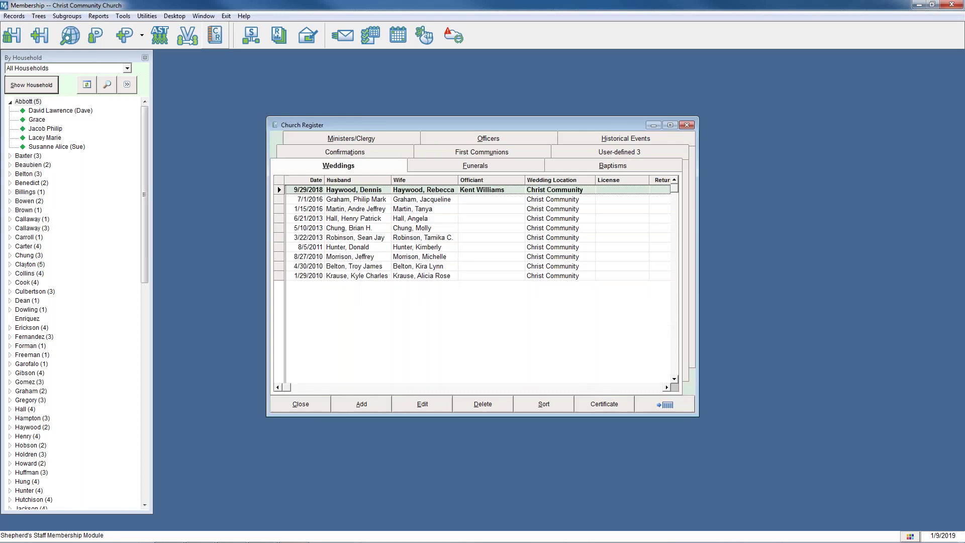
click(619, 172)
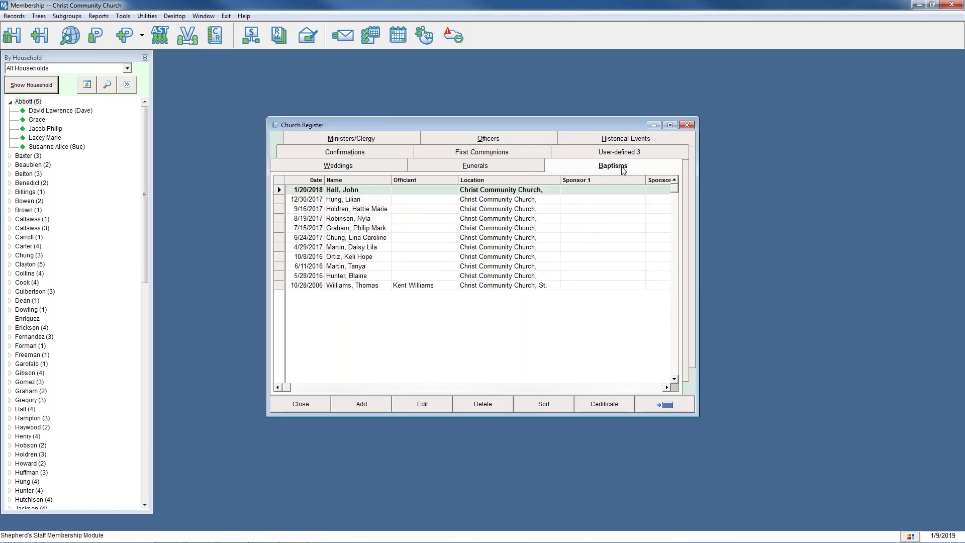
click(688, 124)
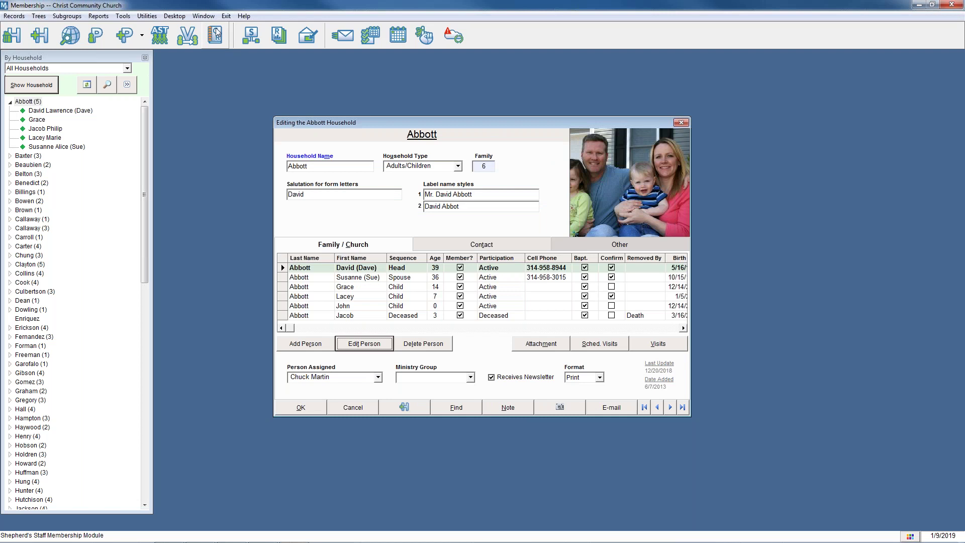
click(215, 35)
click(638, 167)
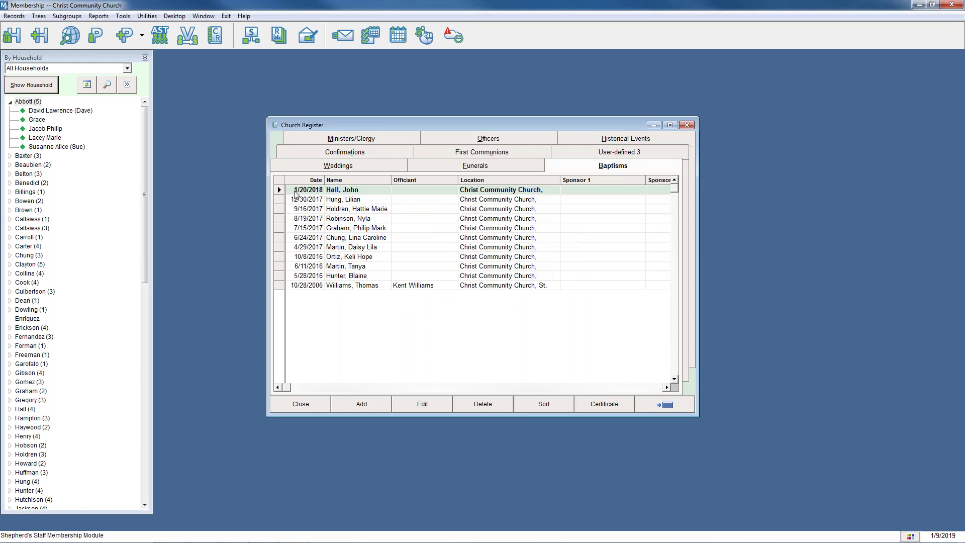
click(361, 404)
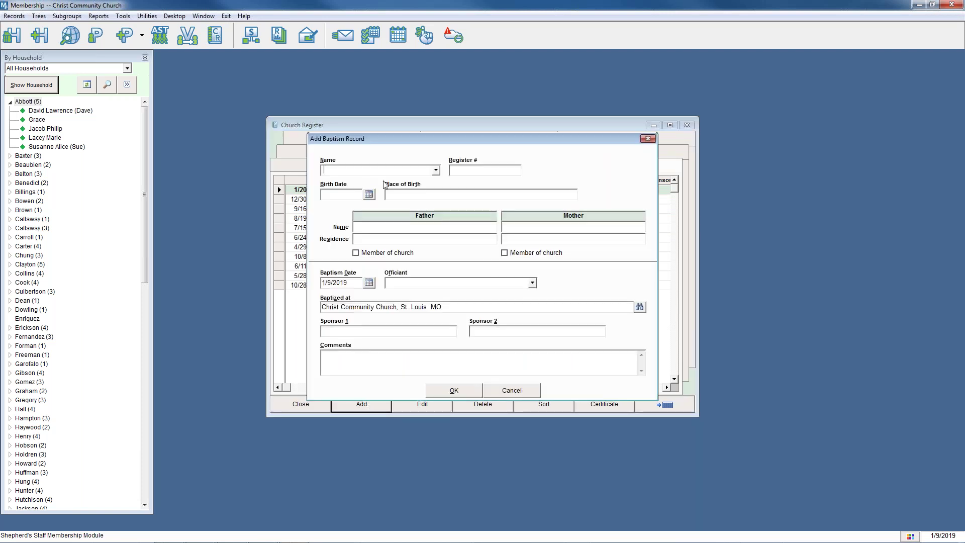
click(435, 170)
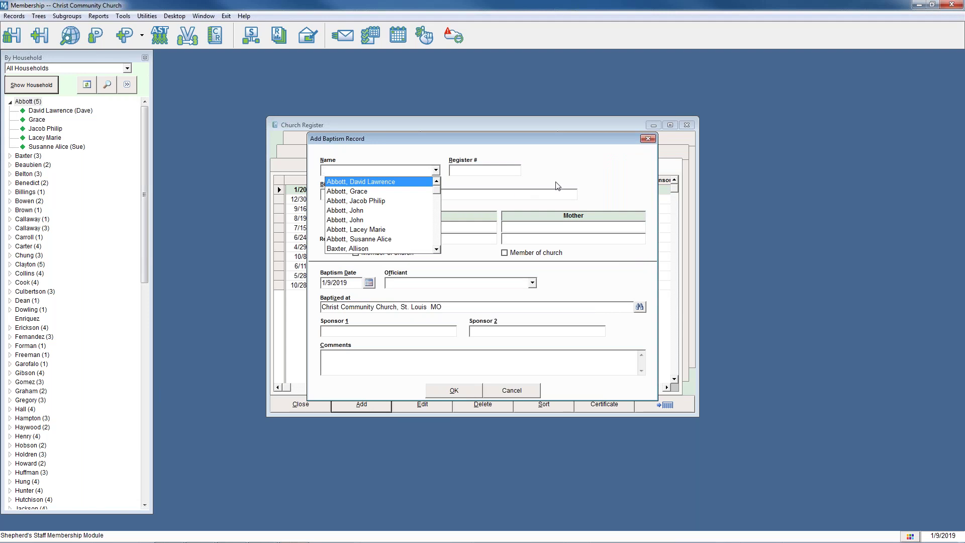
key(Escape)
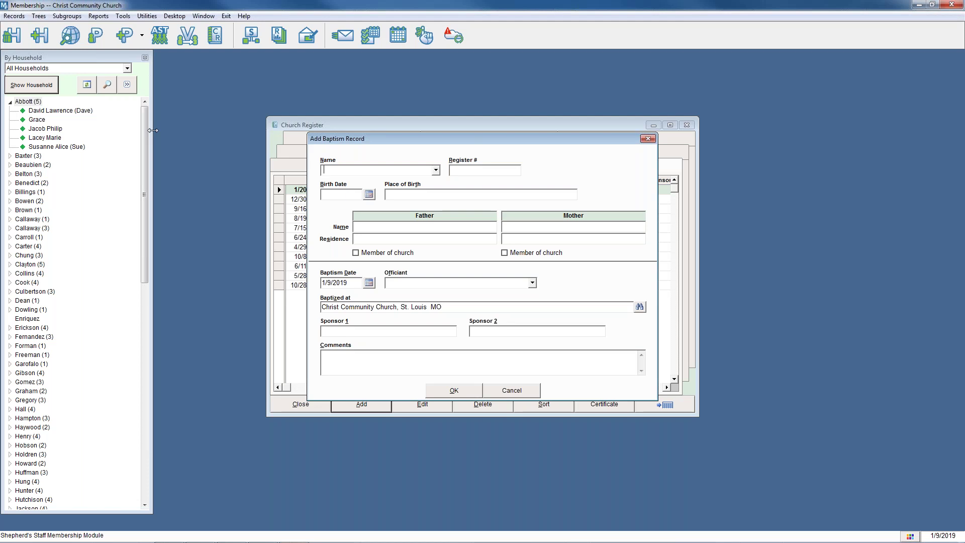
click(436, 170)
click(372, 211)
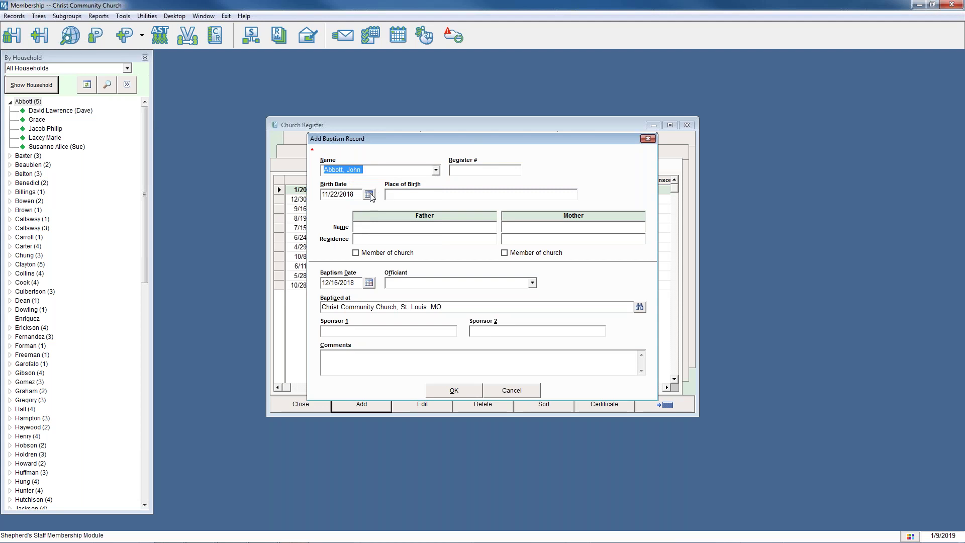
click(436, 170)
click(362, 219)
click(457, 229)
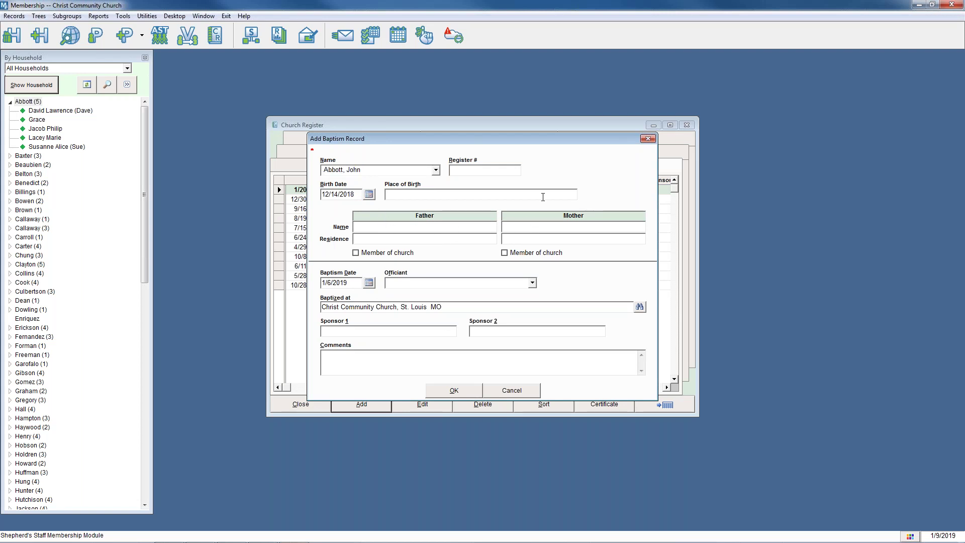
click(509, 390)
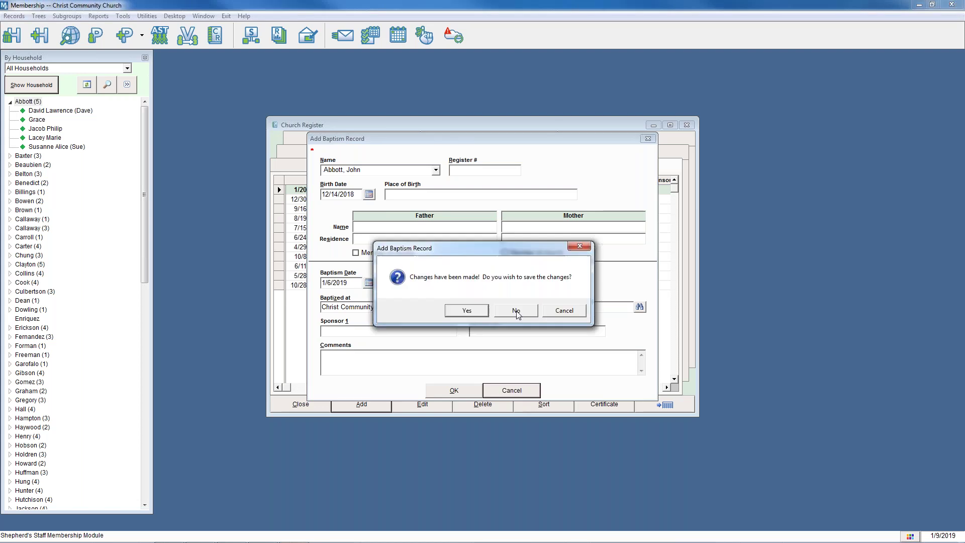
click(516, 311)
click(686, 125)
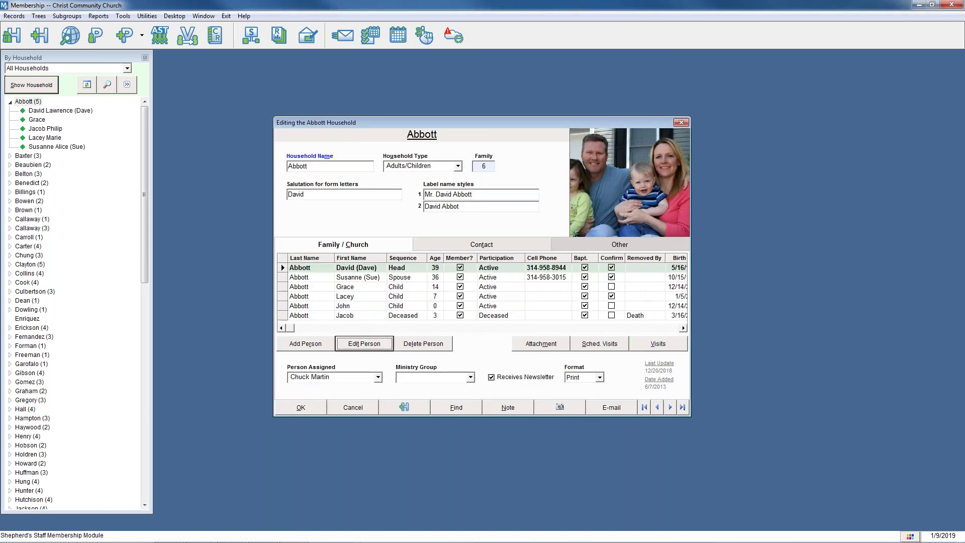
Enter the father's and mother's first names in the new child's personal and family details and save the record.
click(371, 307)
click(370, 344)
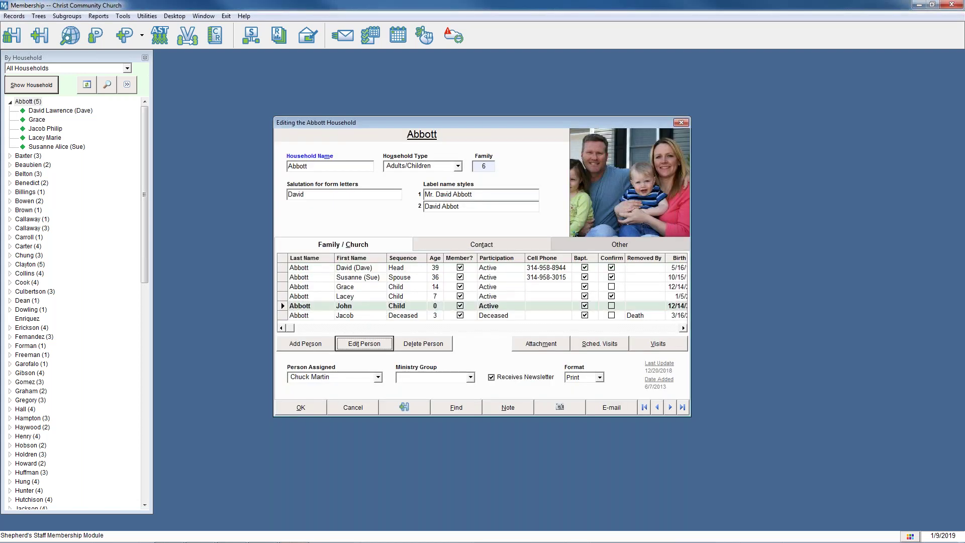
click(487, 213)
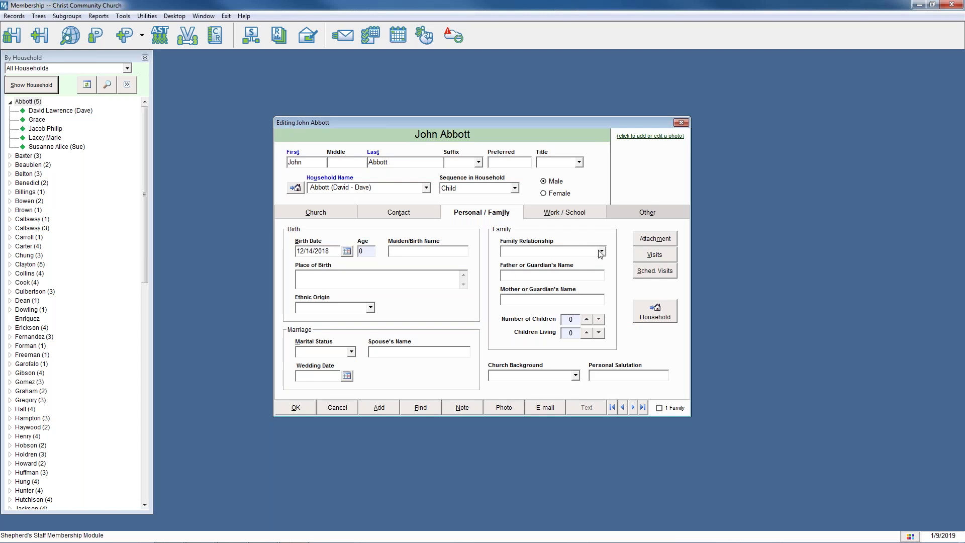
click(538, 274)
click(523, 274)
text(DavidSue)
click(601, 251)
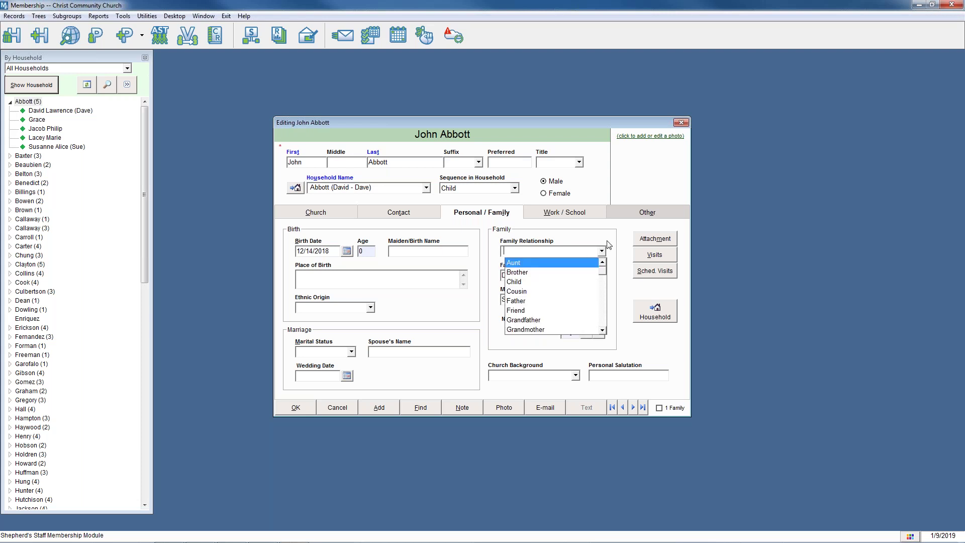
key(Tab)
click(311, 412)
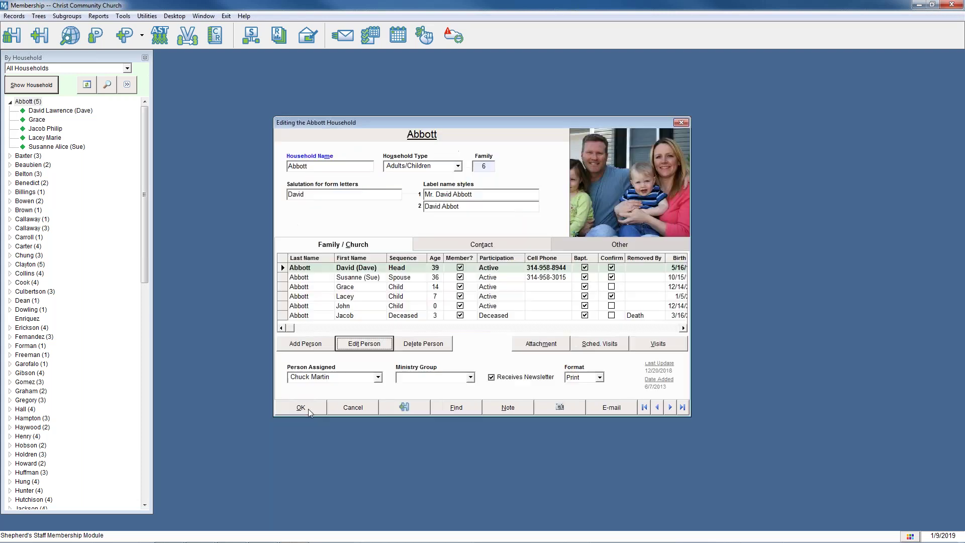
Add a baptism record for the new child in the church register, using the second same-named entry, choose the officiant and save it.
click(214, 35)
click(602, 166)
click(351, 403)
click(435, 170)
click(377, 223)
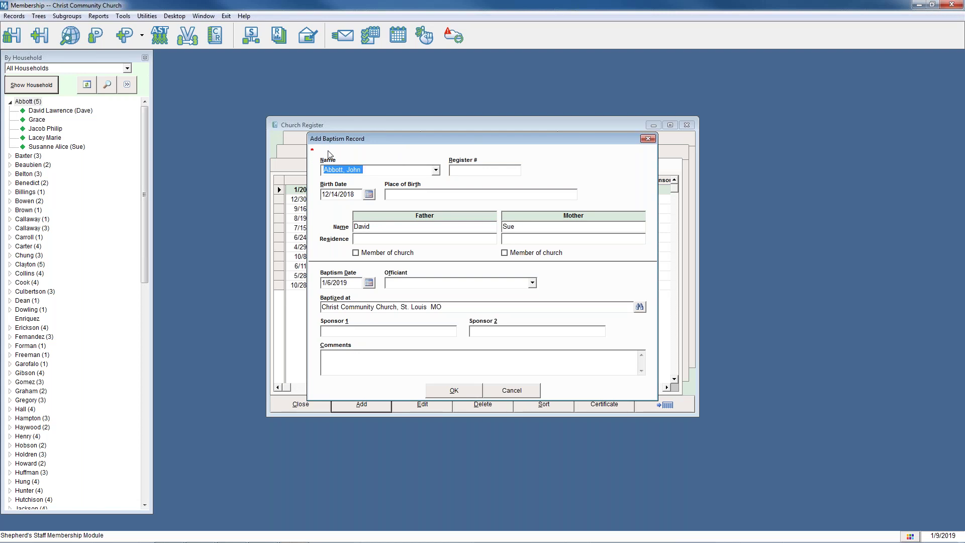
click(533, 284)
click(481, 294)
click(470, 391)
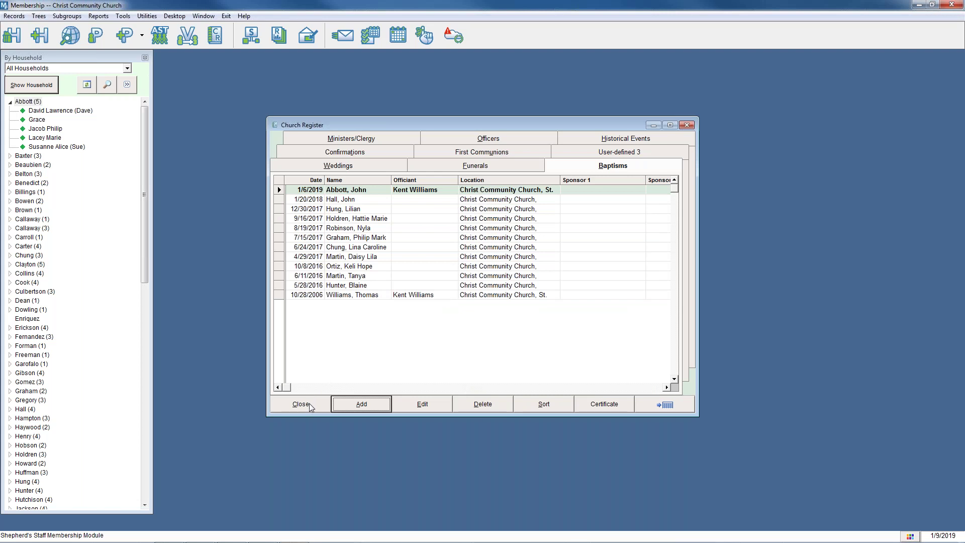
Review the confirmation, funeral, wedding and baptism records in the church register and close the register.
click(391, 156)
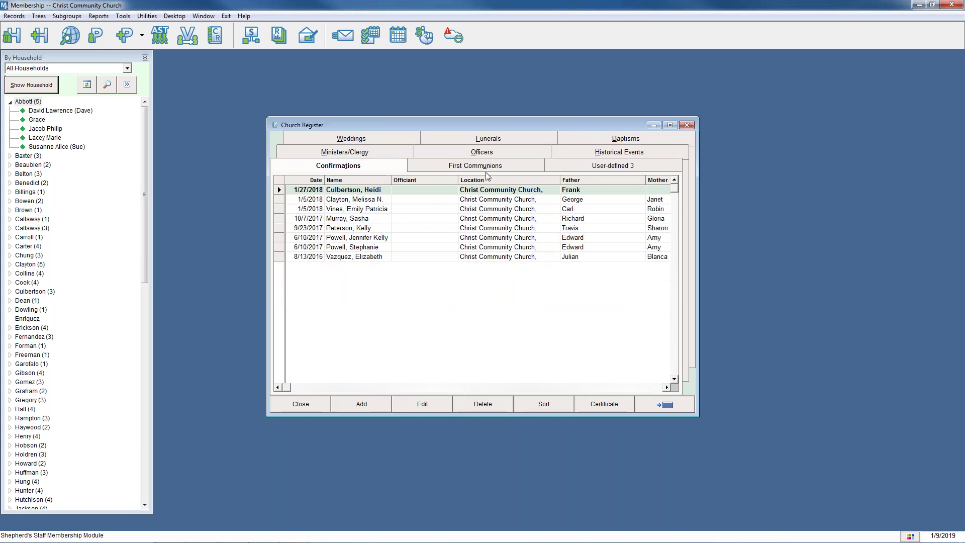
click(470, 140)
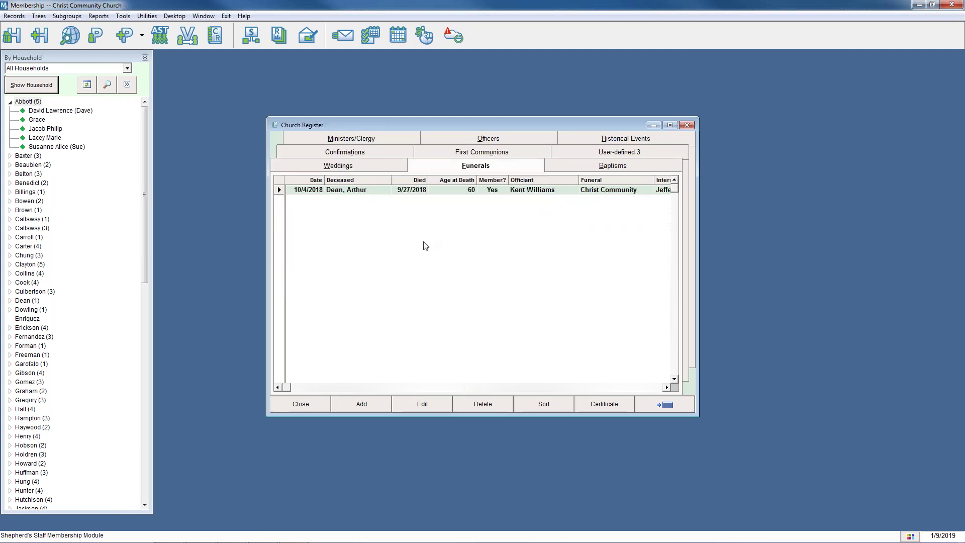
click(373, 166)
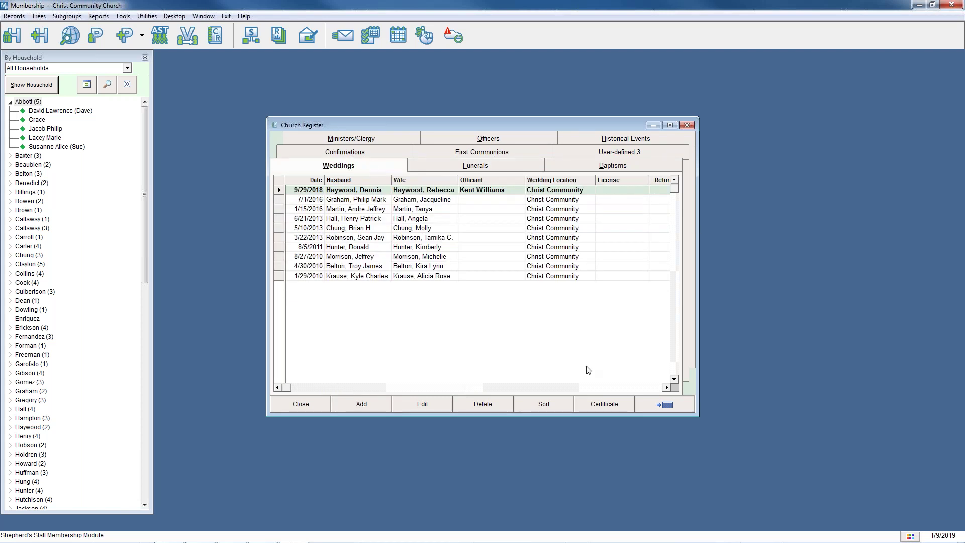
click(612, 169)
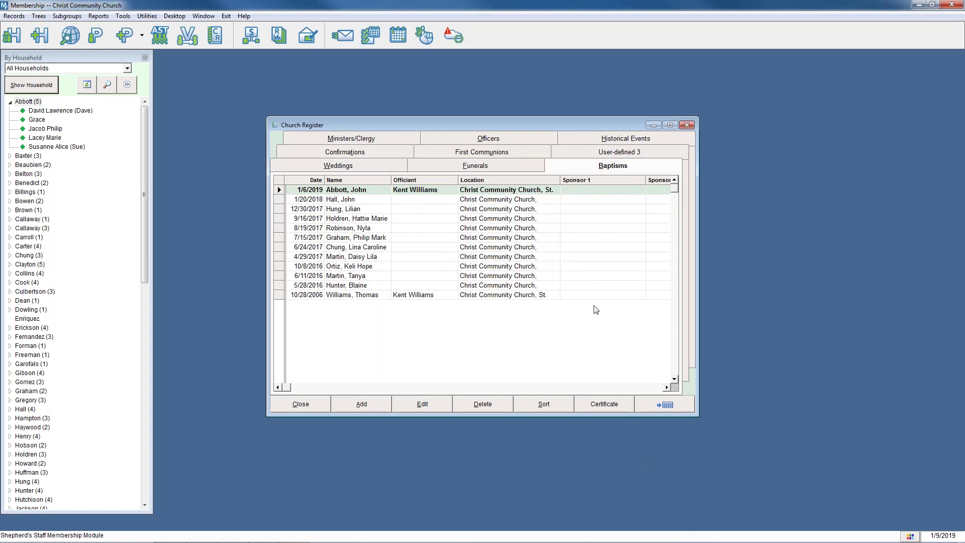
click(686, 125)
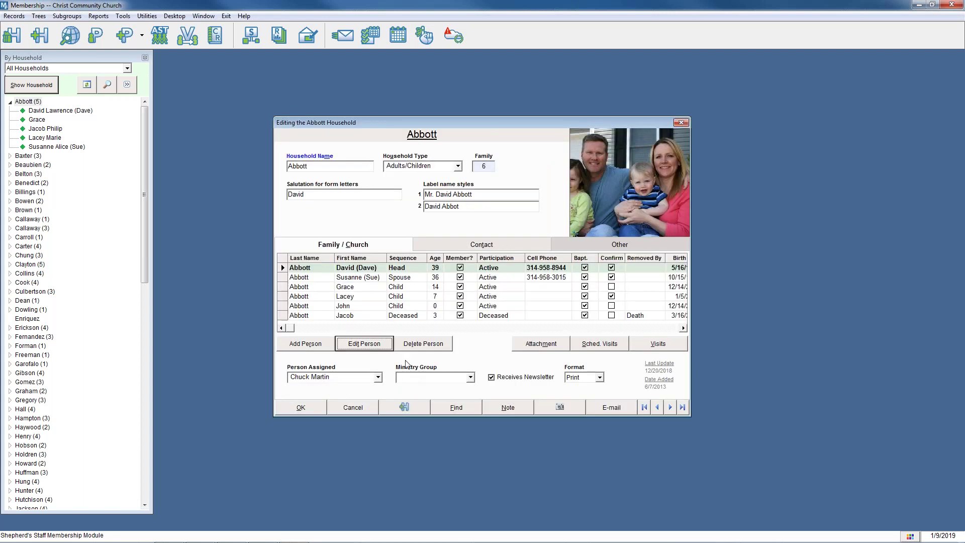
Open the 14-year-old child's record from the household, mark her as Confirmed and set the date to 5/13/2018.
click(358, 289)
click(365, 345)
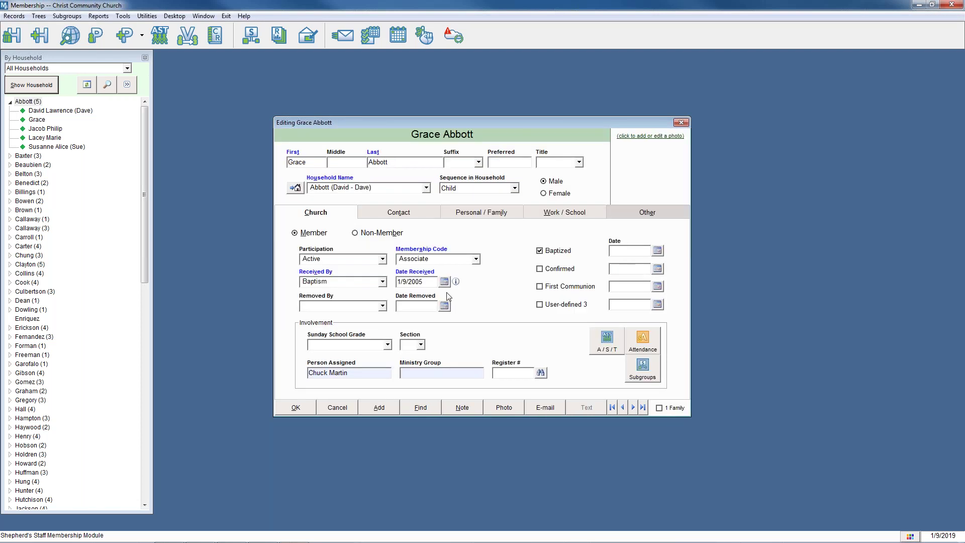
click(541, 270)
click(657, 269)
click(529, 357)
click(529, 357)
click(529, 358)
click(529, 358)
click(529, 357)
click(529, 357)
click(529, 358)
click(529, 357)
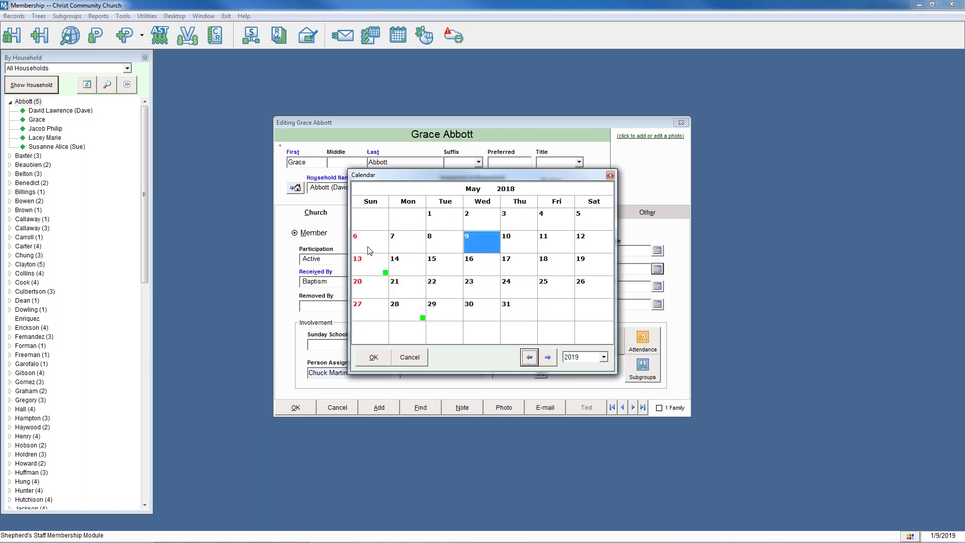
click(371, 266)
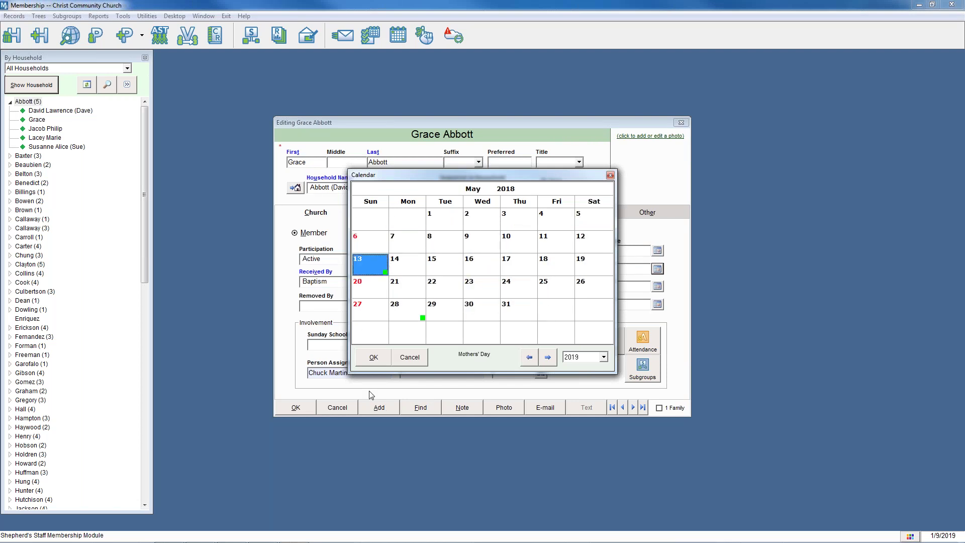
click(372, 357)
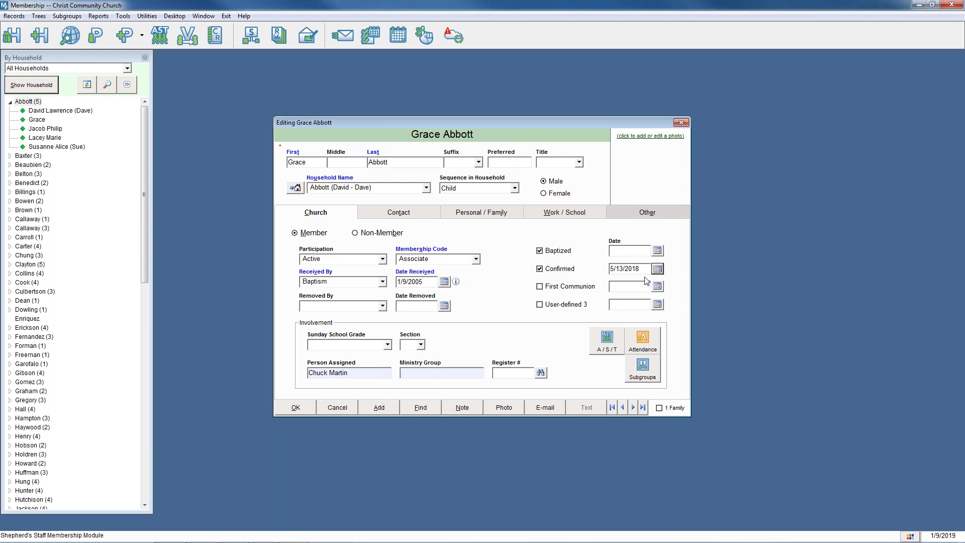
Mark First Communion on the child's record and set its date to 5/13/2018.
click(540, 288)
click(657, 289)
click(526, 357)
click(526, 357)
click(527, 357)
click(526, 357)
click(527, 358)
click(526, 358)
click(526, 358)
click(526, 357)
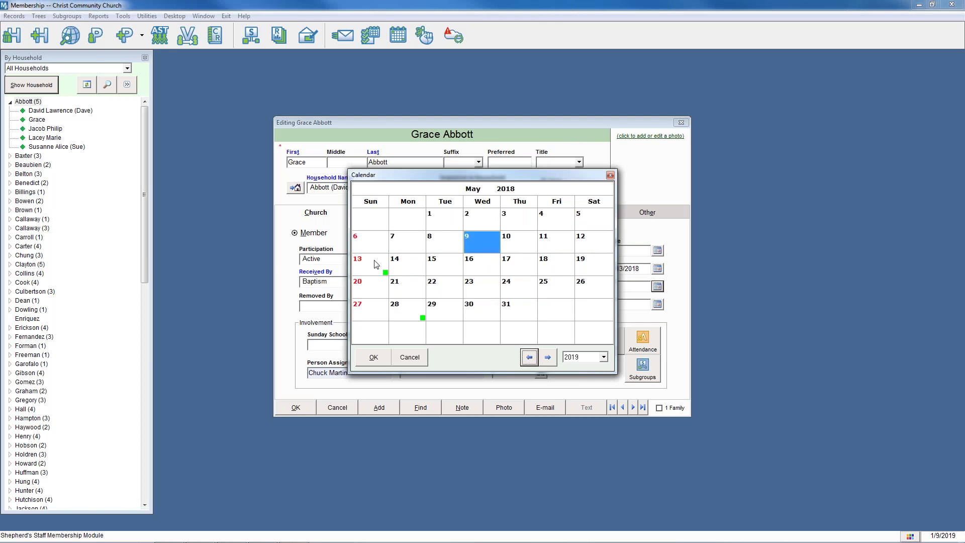
click(379, 285)
click(376, 261)
click(377, 359)
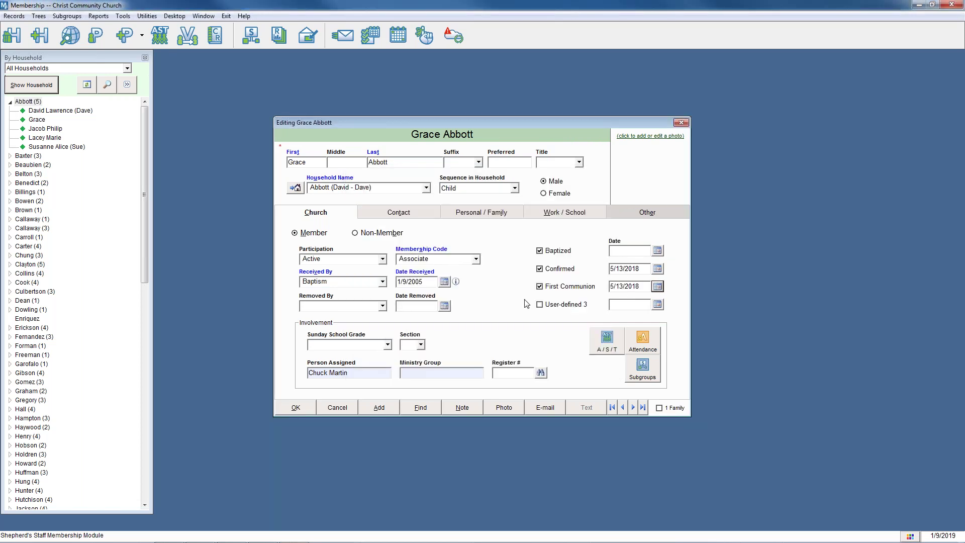
Save the child's record, close the household and refresh the household list.
click(298, 408)
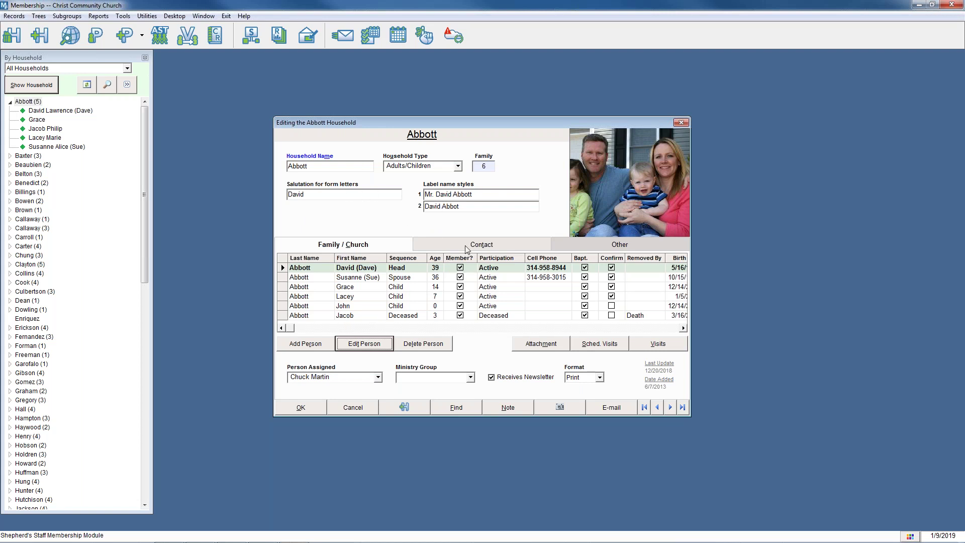
click(681, 122)
click(86, 84)
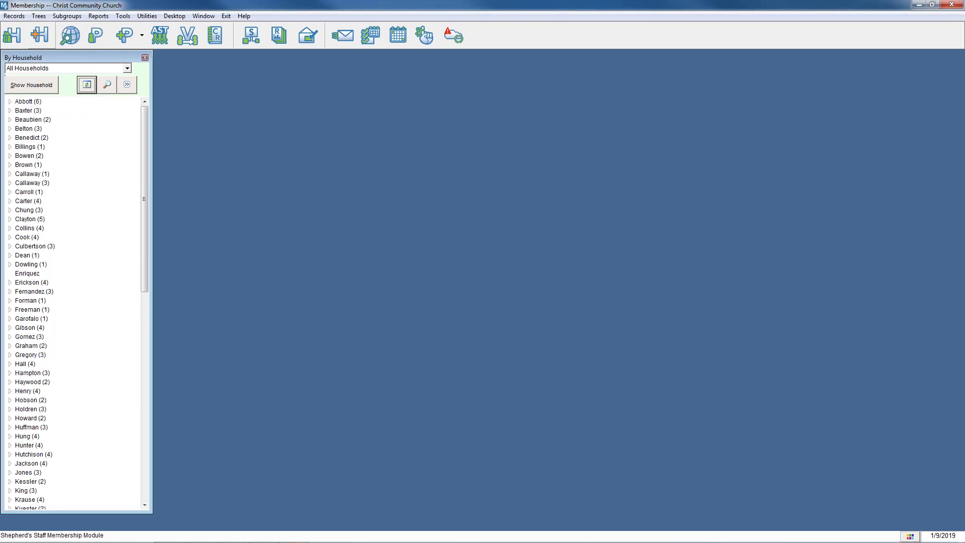
Copy the spouse's maiden name from the personal and family details of her record and close the open records.
click(39, 35)
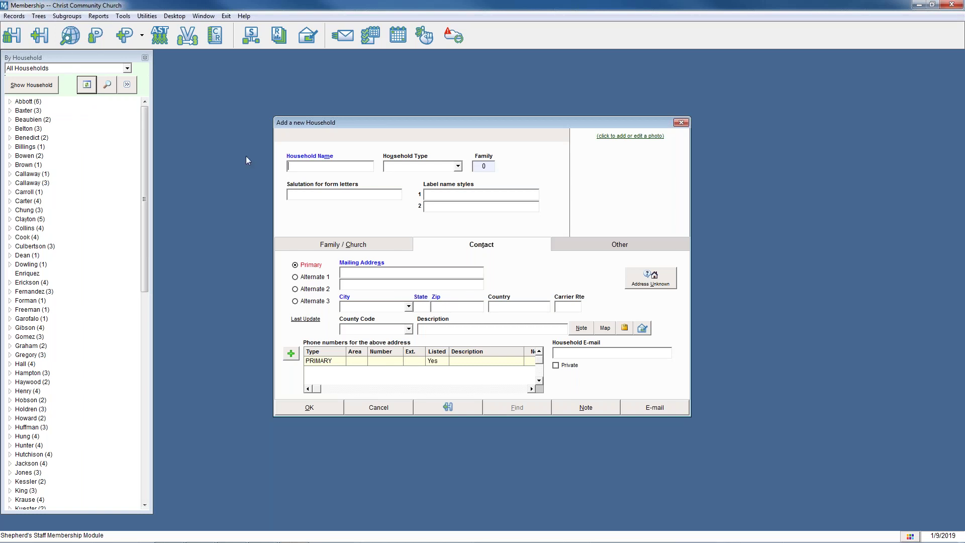
click(10, 102)
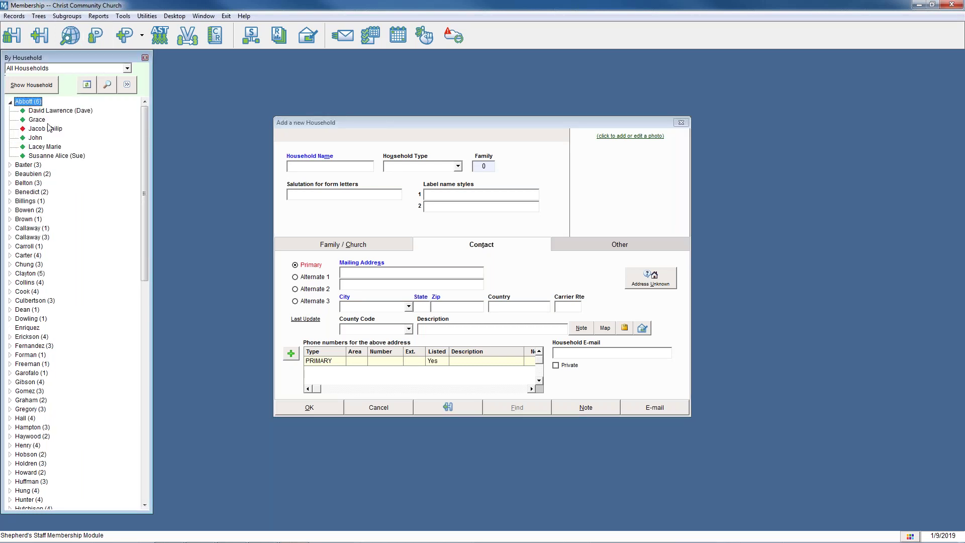
click(53, 156)
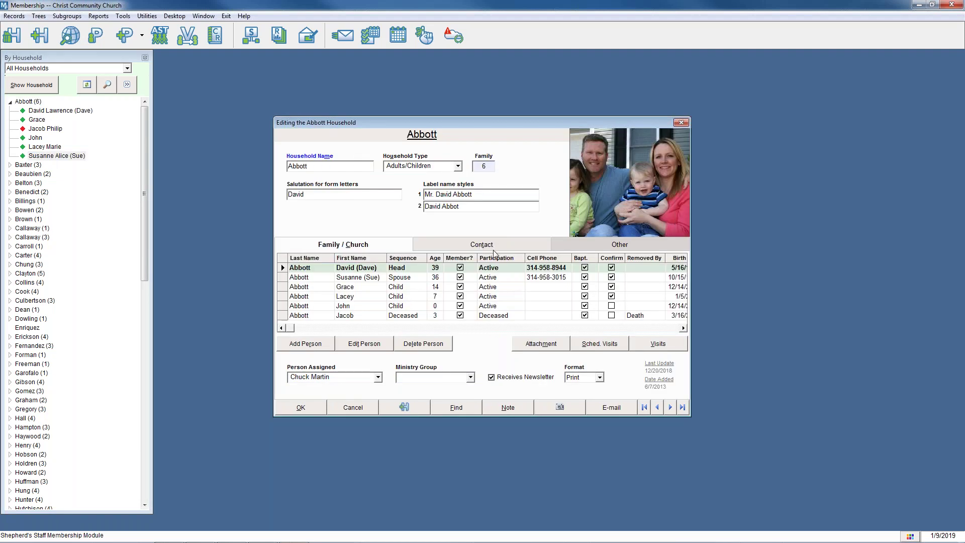
double_click(364, 279)
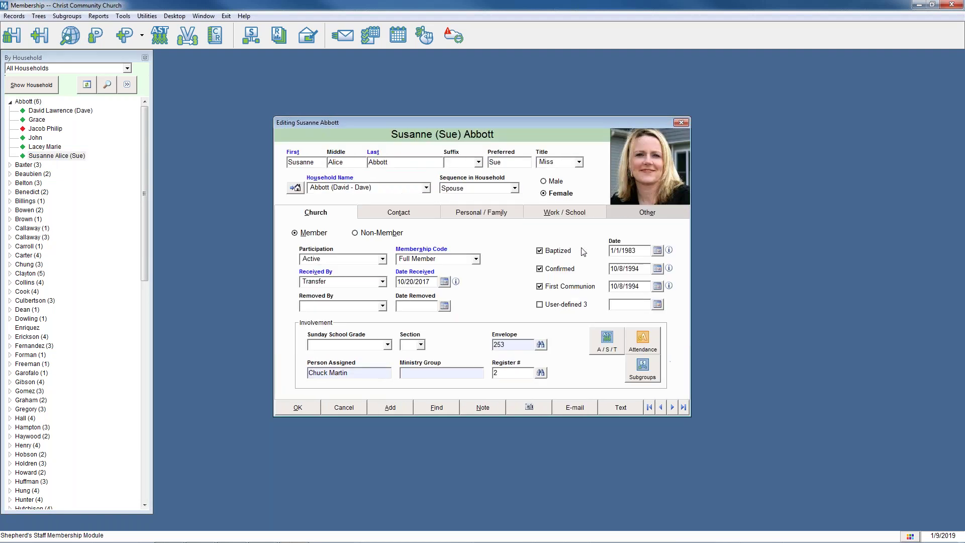
click(501, 220)
mouse_move(402, 251)
mouse_down()
mouse_move(370, 247)
mouse_move(388, 251)
mouse_up()
click(400, 251)
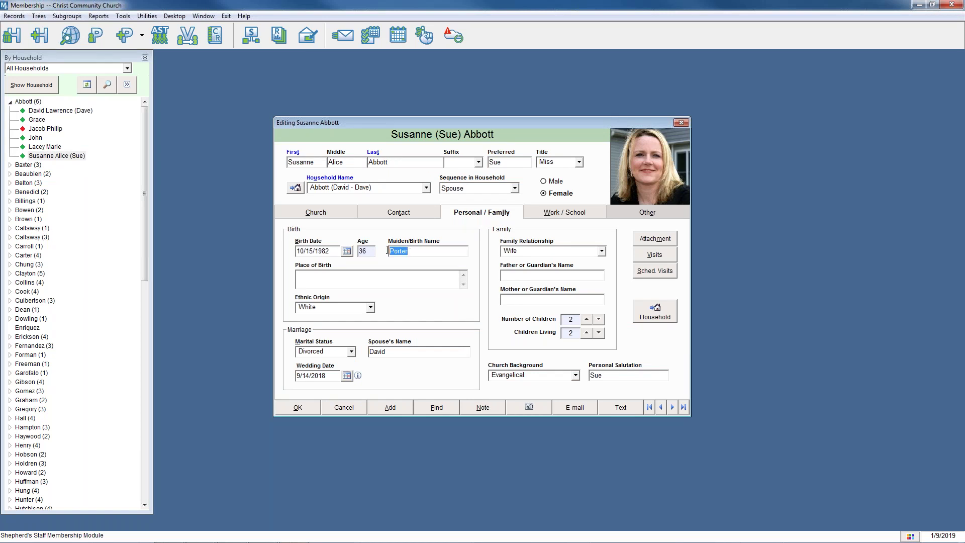
right_click(395, 251)
click(413, 284)
click(683, 123)
click(682, 120)
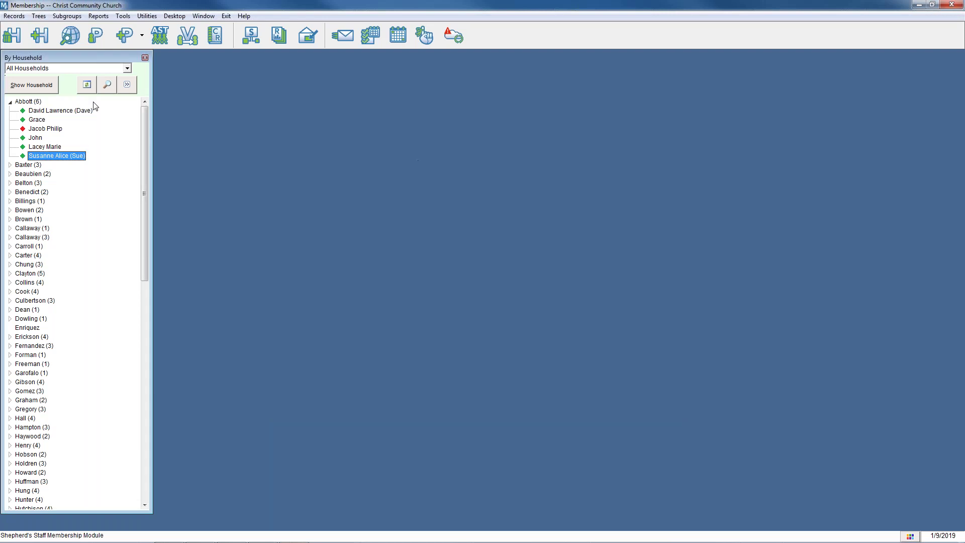
Add a new household with the copied maiden name as Household Name and set its Household Type to Single Parent.
click(40, 35)
right_click(301, 164)
click(327, 207)
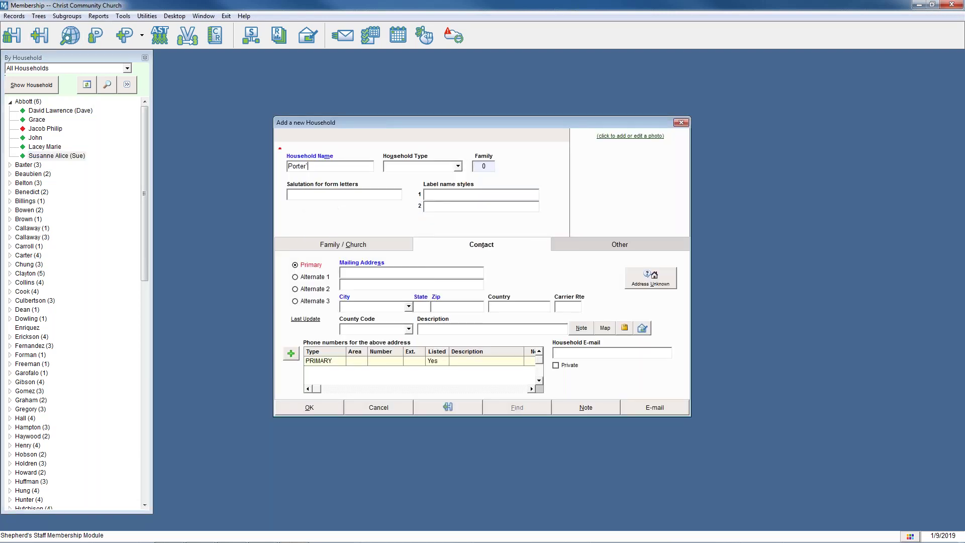
click(458, 166)
click(344, 166)
double_click(343, 166)
key(Delete)
key(ctrl+v)
click(459, 167)
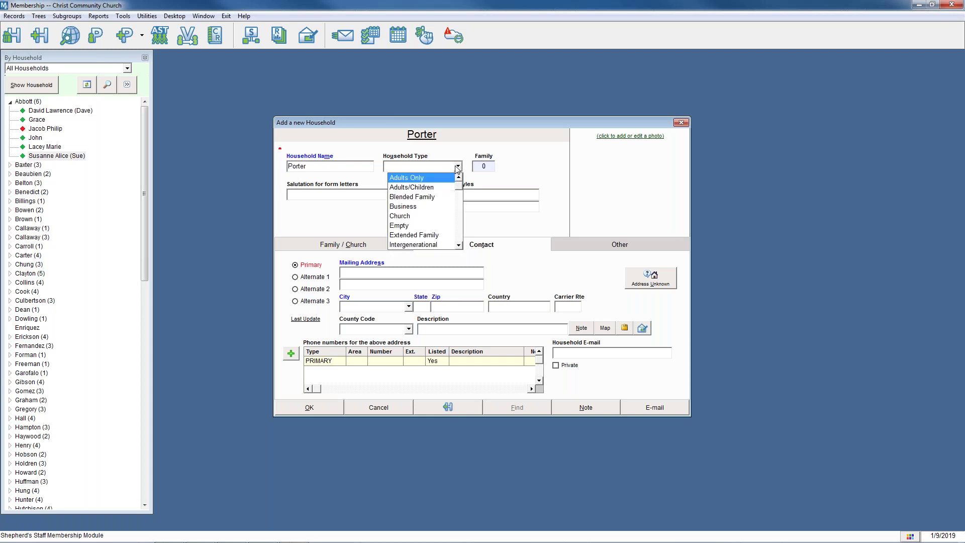
click(459, 246)
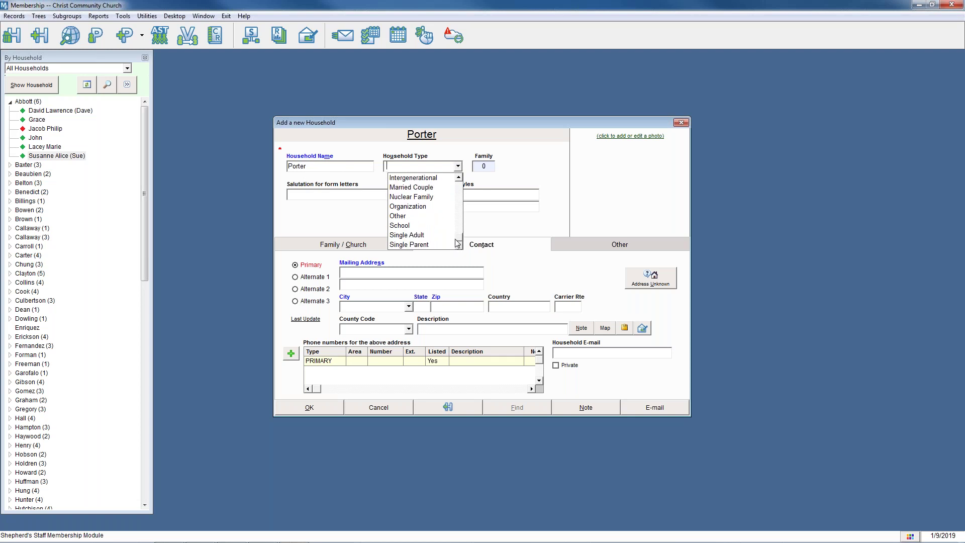
click(431, 245)
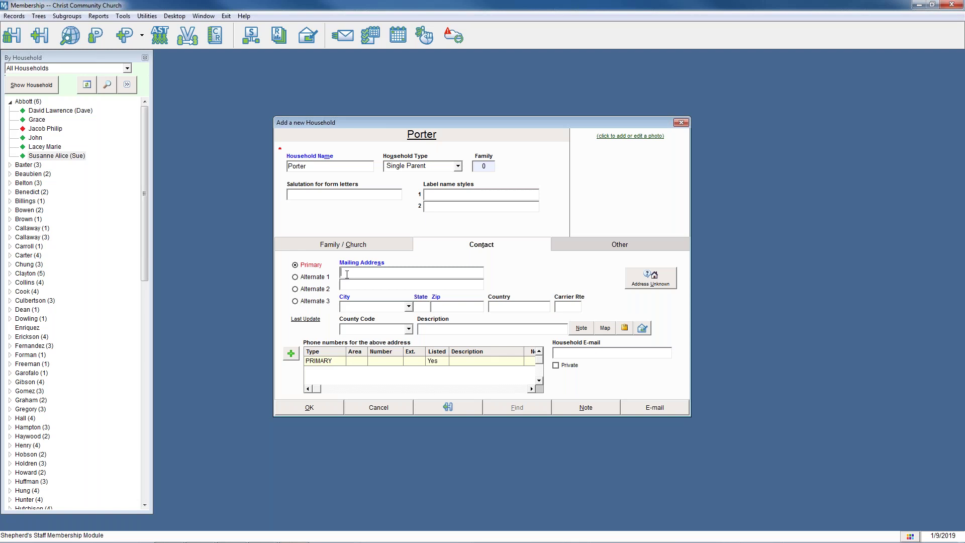
Fill in the new household's primary mailing address with street, city, state and zip.
text(1234 Main St)
click(409, 306)
click(382, 317)
click(422, 306)
text(MO)
text(63109-)
key(Tab)
Mark the new household's address as unknown, save the household and refresh the household list.
click(654, 278)
click(524, 309)
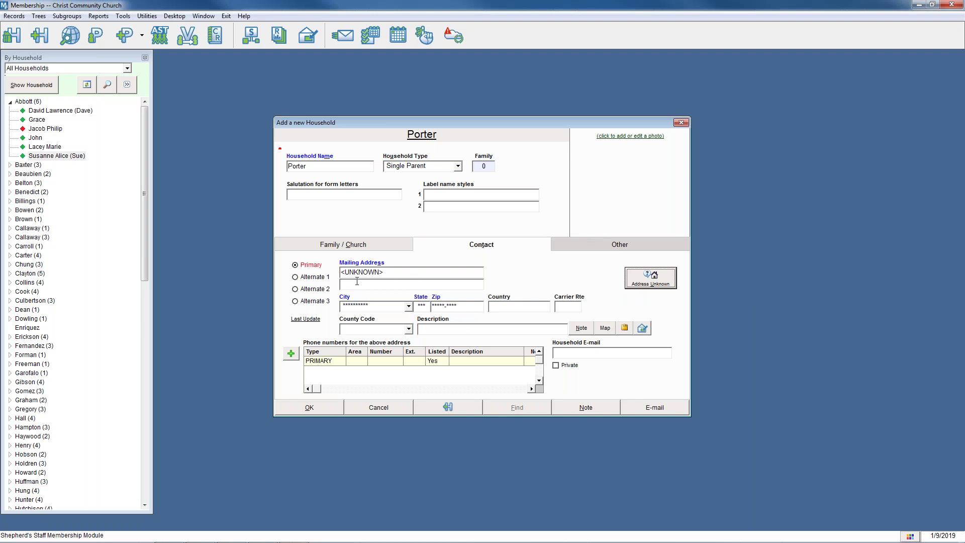
click(353, 246)
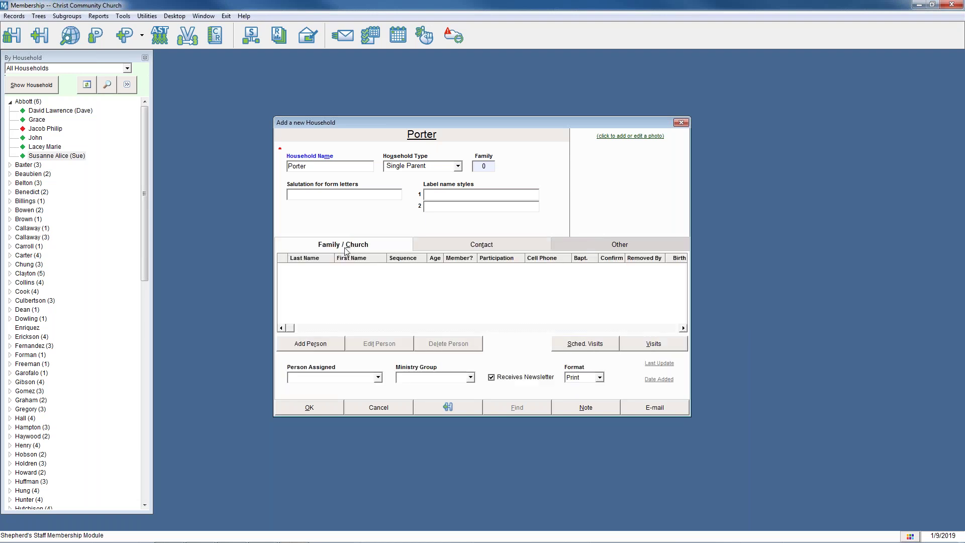
click(318, 407)
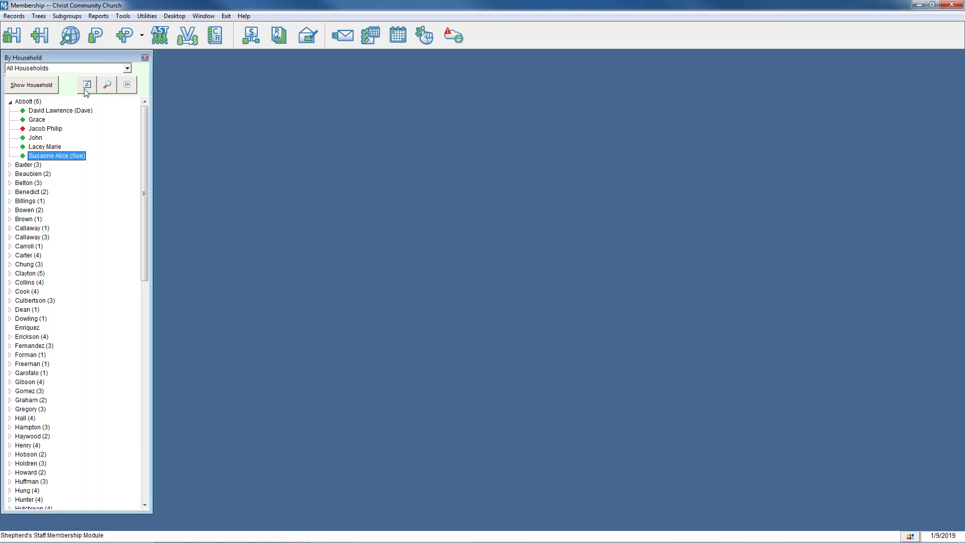
click(87, 89)
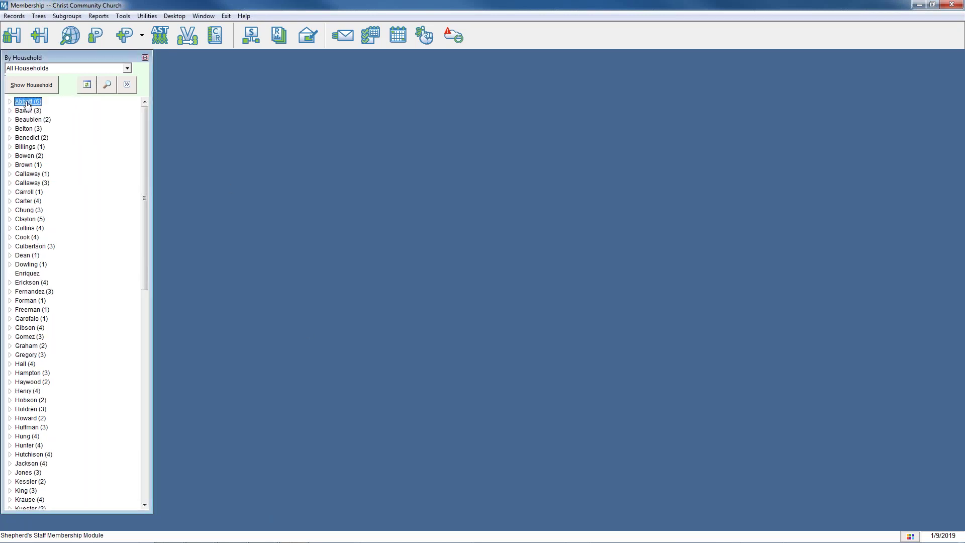
Open the spouse's record from the original household and assign her to the new household under her maiden name.
double_click(27, 103)
click(45, 83)
click(385, 282)
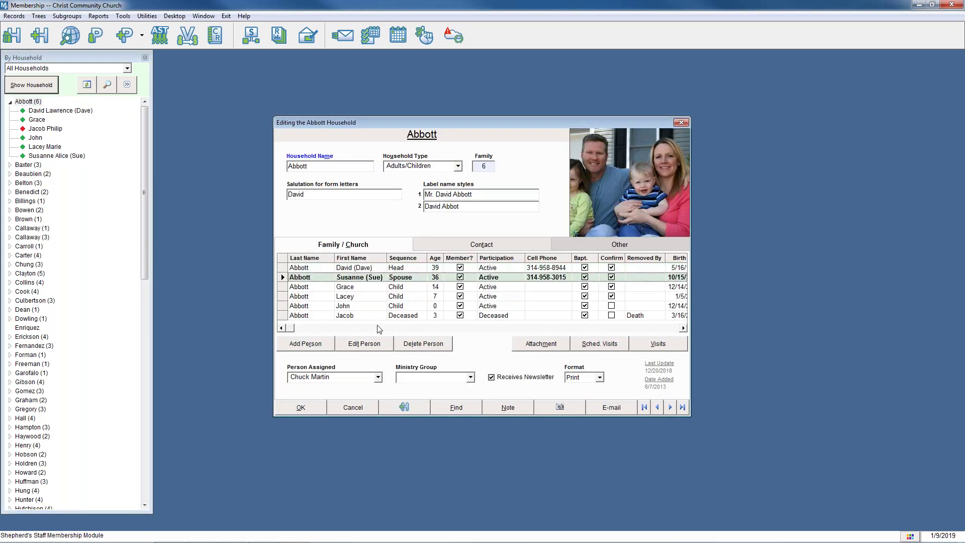
click(365, 347)
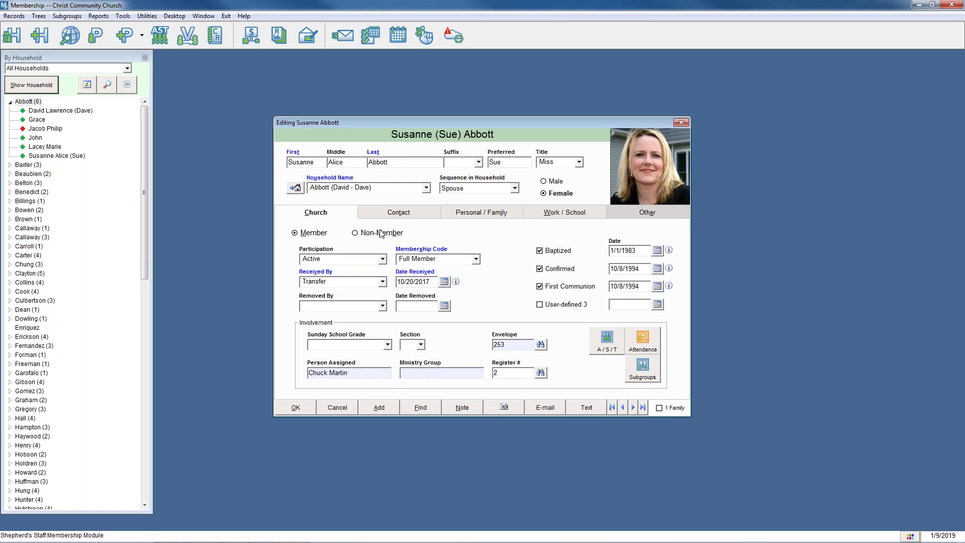
click(426, 188)
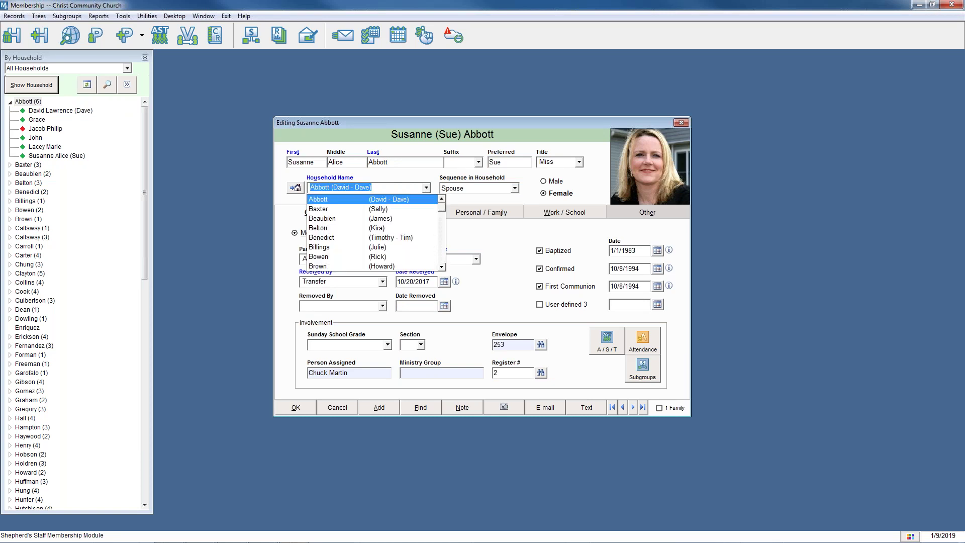
text(p)
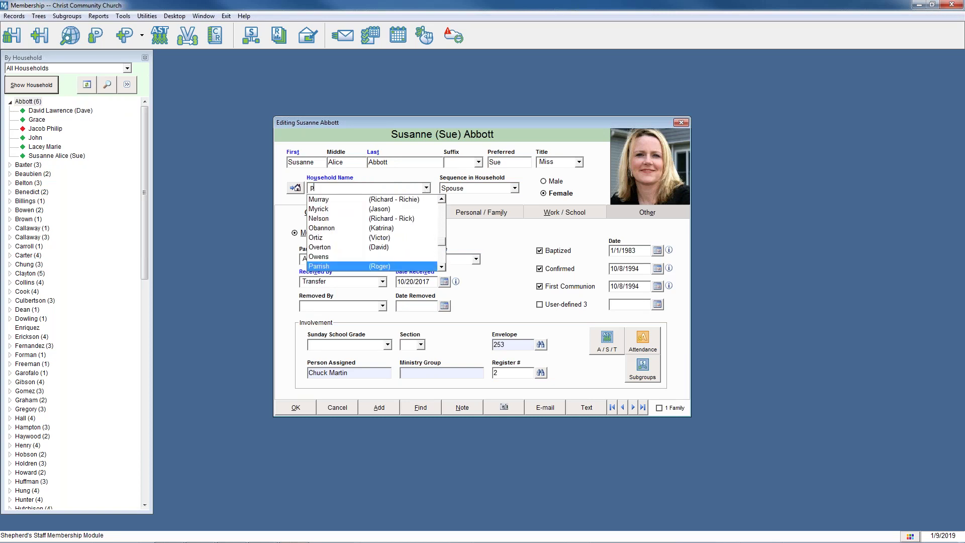
click(441, 267)
click(441, 267)
click(364, 251)
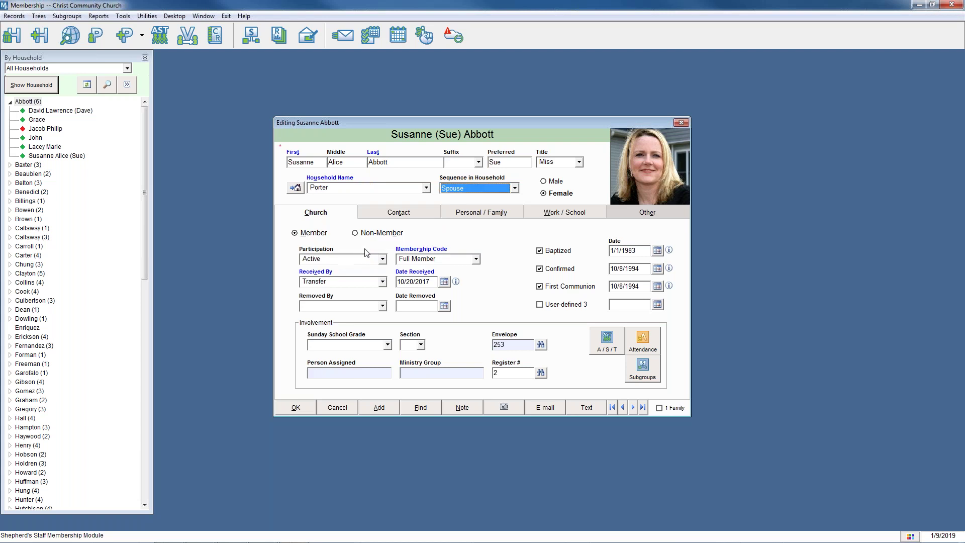
Set the spouse's Sequence in Household to Head of Household and save her record.
click(515, 188)
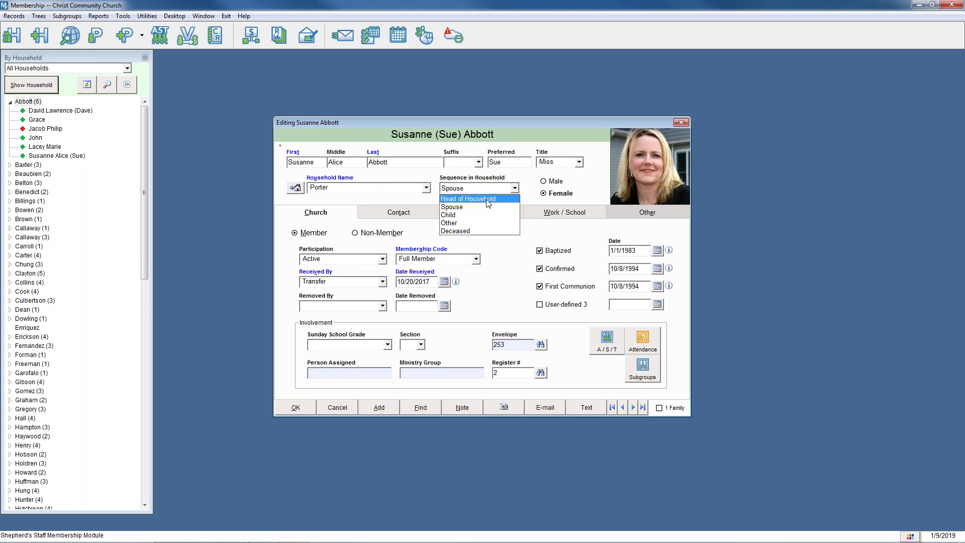
click(489, 202)
click(297, 407)
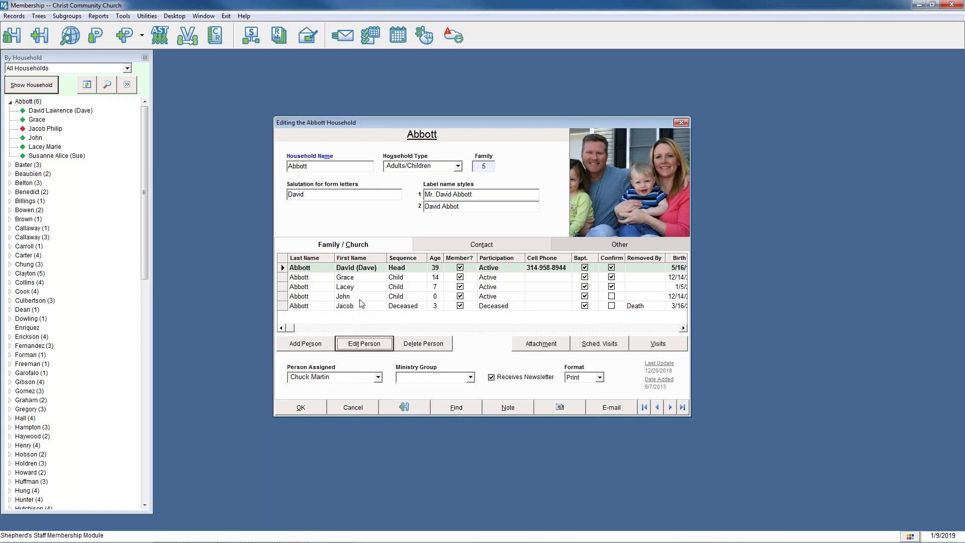
Open the youngest child's record, reassign him to his mother's new household, save it and close the original household.
click(360, 299)
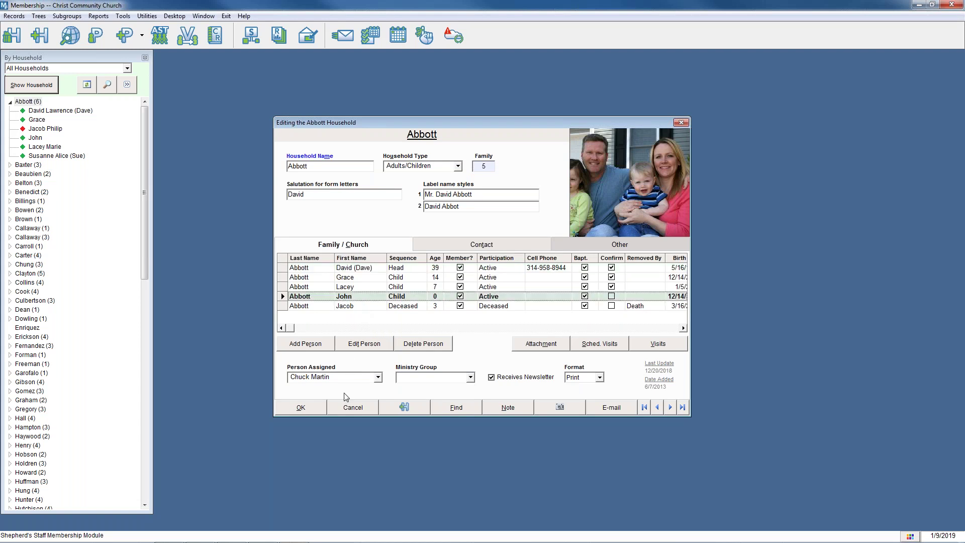
click(362, 350)
click(427, 188)
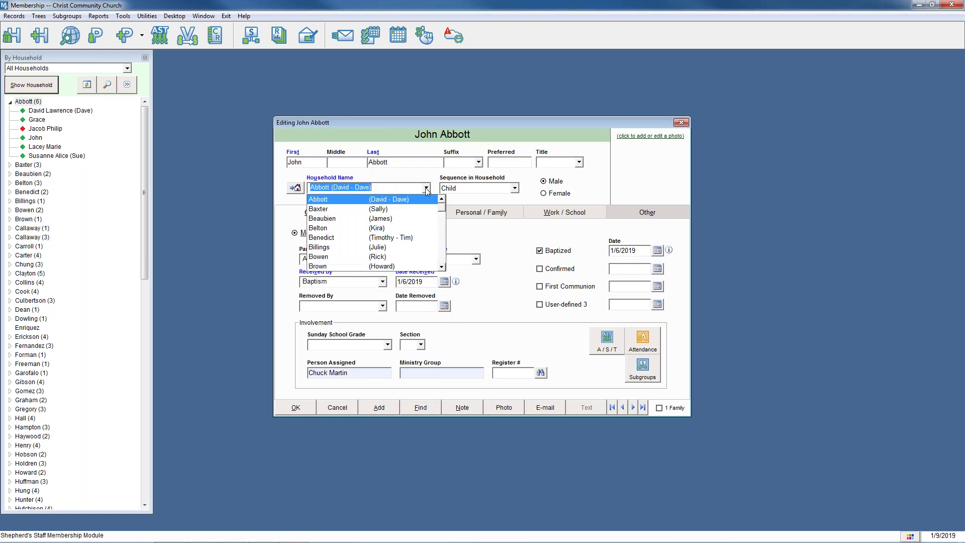
text(p)
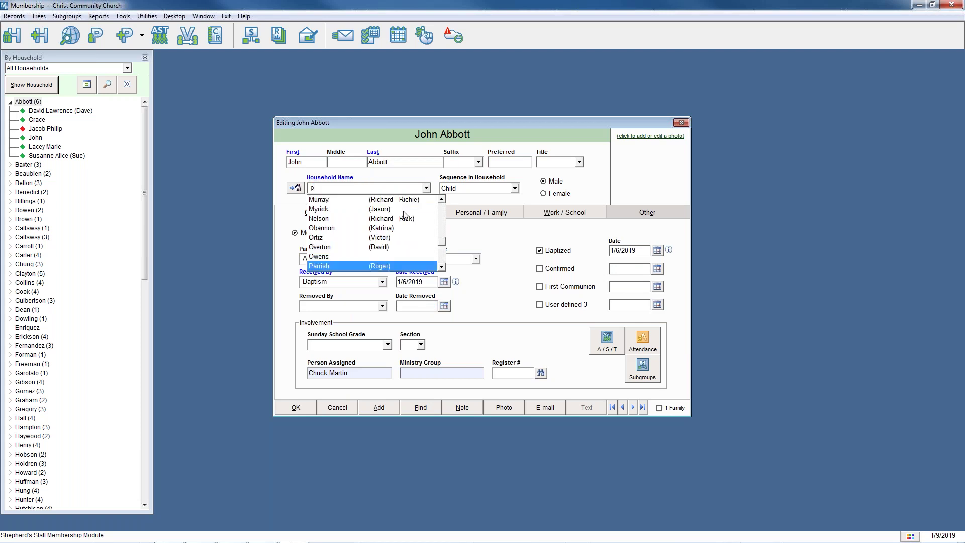
click(442, 267)
click(442, 267)
click(442, 267)
click(442, 267)
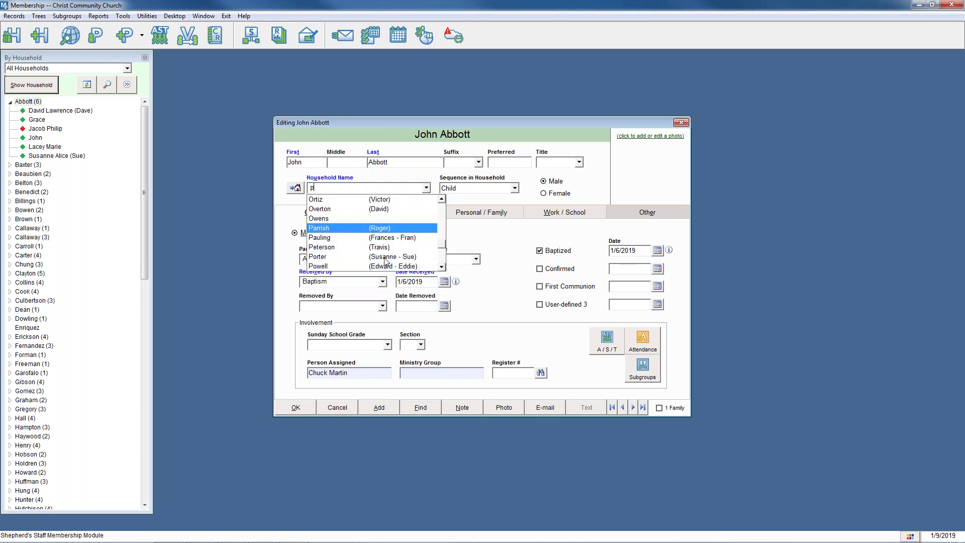
click(387, 257)
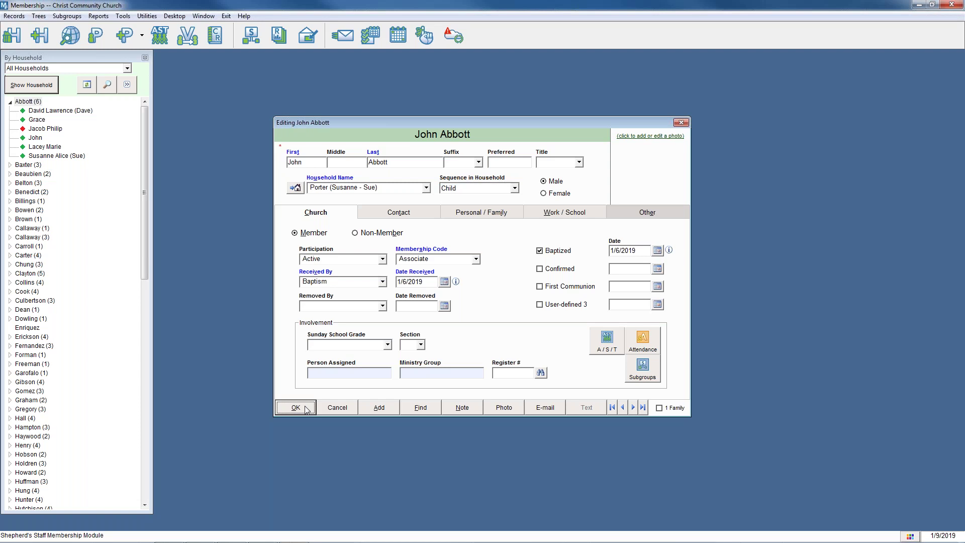
click(296, 407)
click(682, 123)
Refresh the household list, open the new single-parent household and review its contact details.
click(93, 86)
drag(144, 140, 140, 267)
double_click(28, 454)
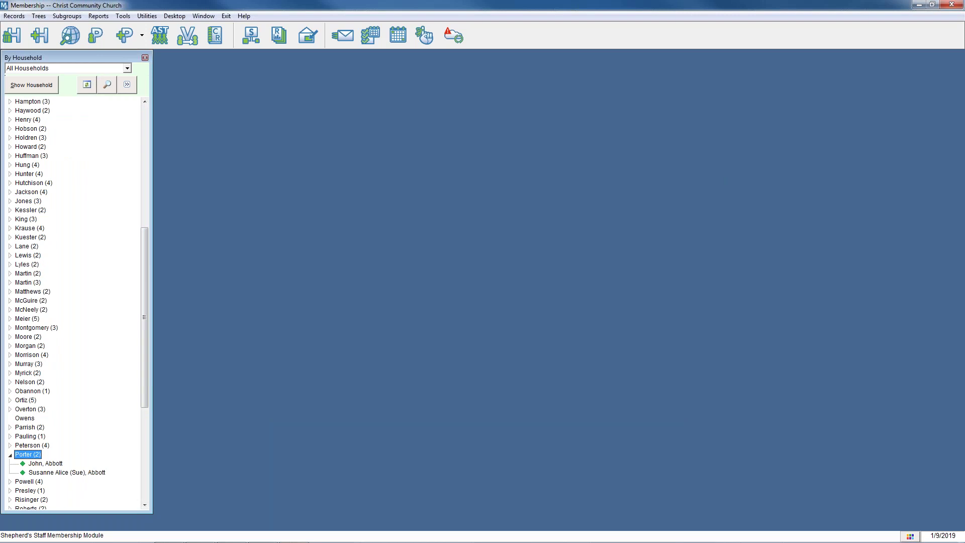
click(43, 87)
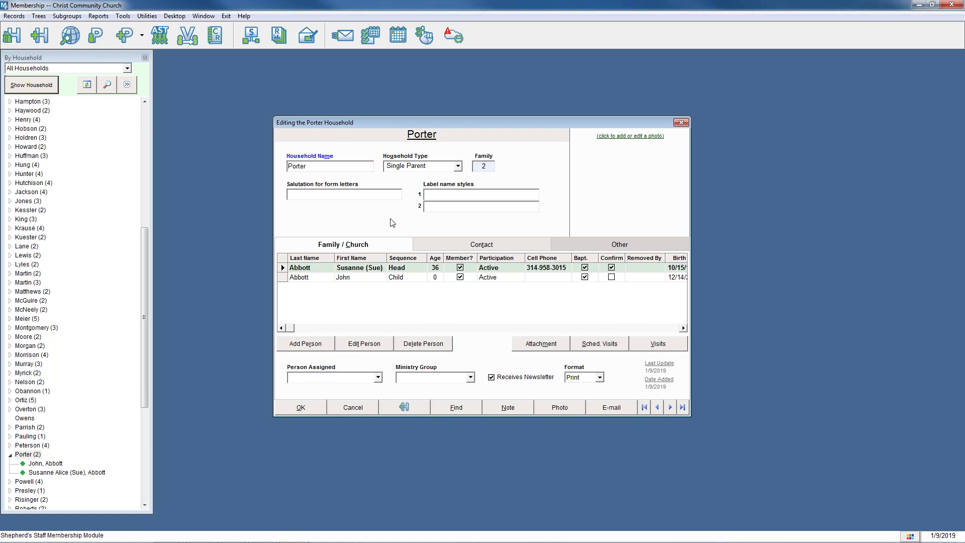
click(425, 247)
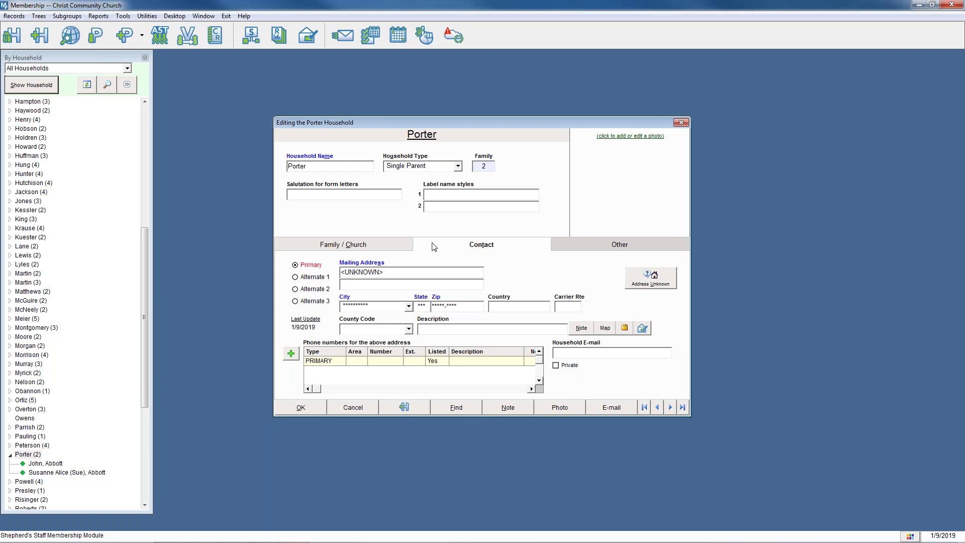
click(326, 245)
Open the mother's record from the new household and change her last name to her maiden name.
click(362, 346)
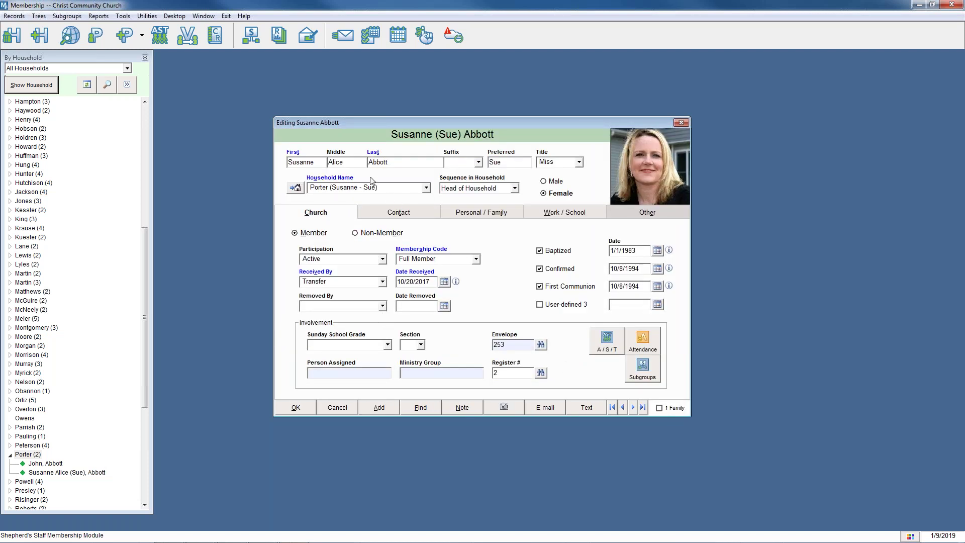
double_click(400, 162)
text(Porter)
Review the mother's contact and marriage details, and save both her record and the new household.
click(412, 206)
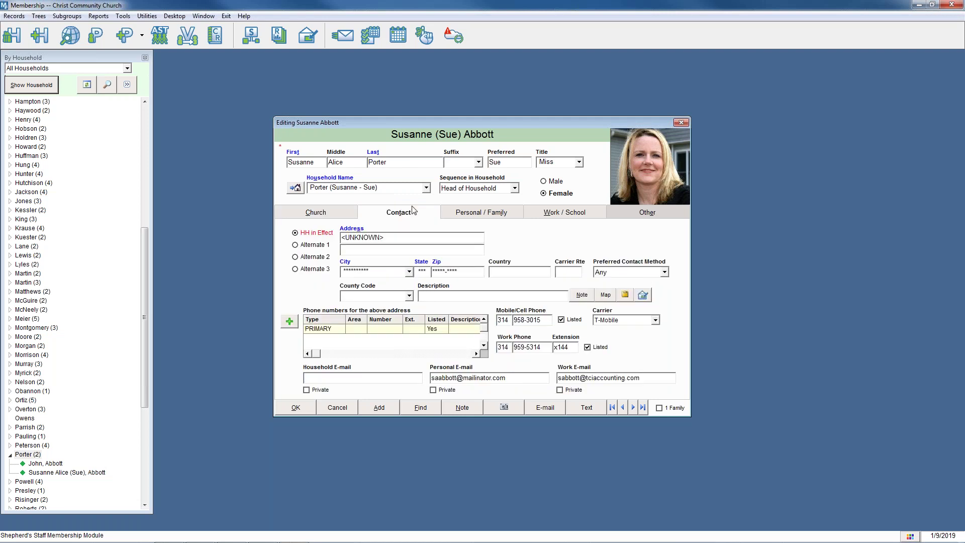
click(463, 216)
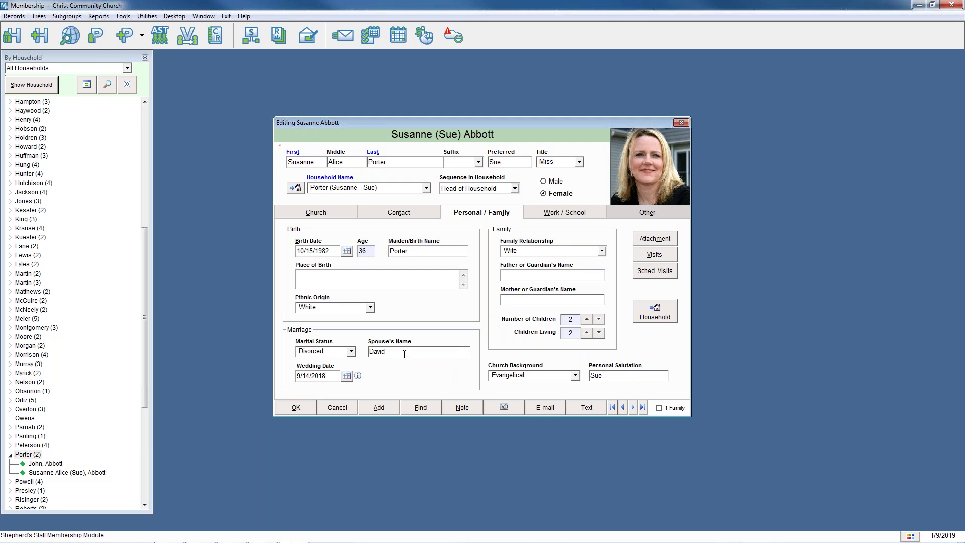
click(347, 377)
click(371, 358)
click(350, 351)
click(346, 366)
click(407, 353)
click(299, 408)
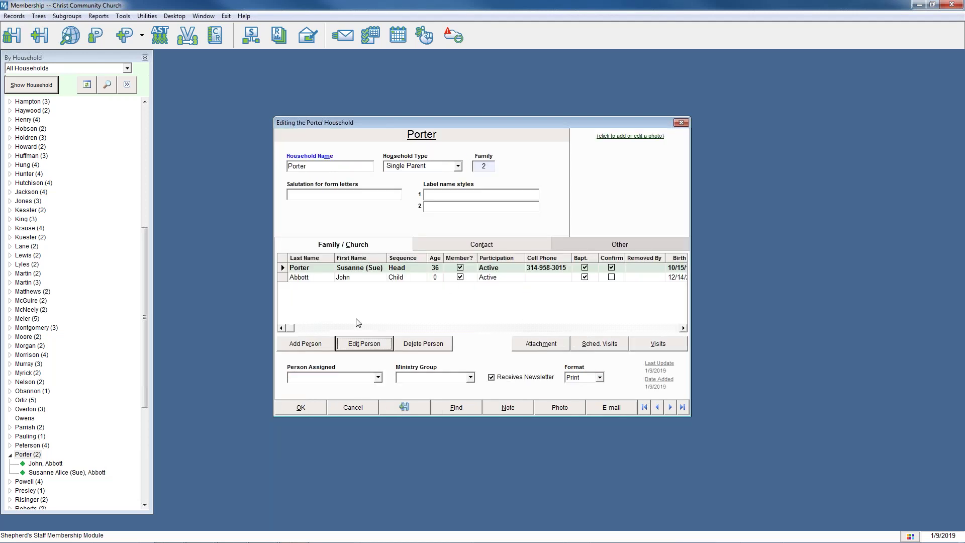
click(313, 410)
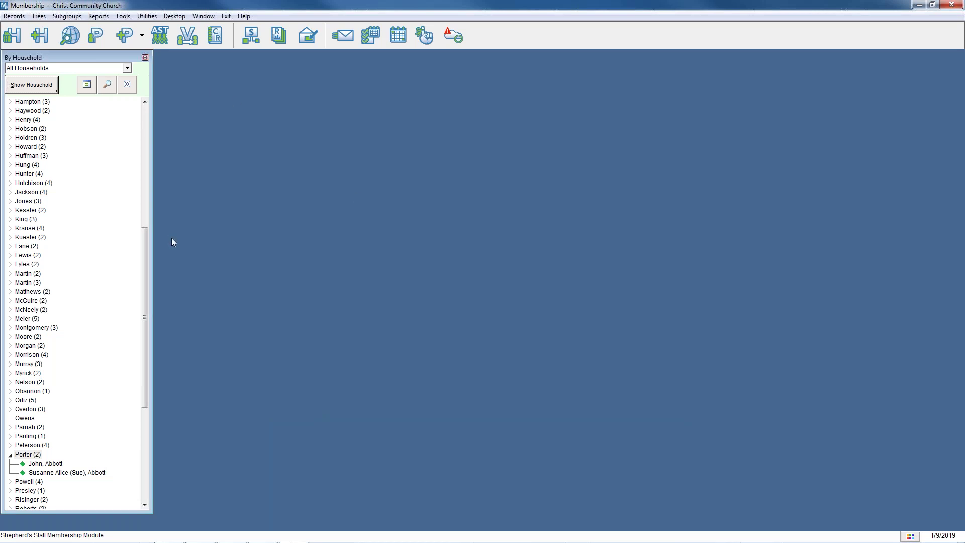
Reopen the mother's record, assign her back to the original household and set Sequence in Household to Spouse.
drag(143, 270, 153, 113)
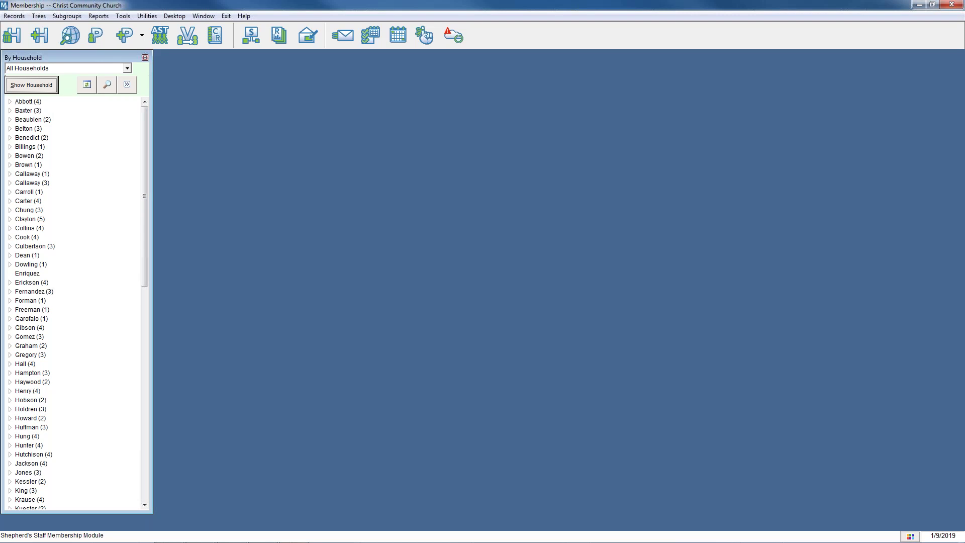
drag(142, 151, 151, 302)
double_click(60, 423)
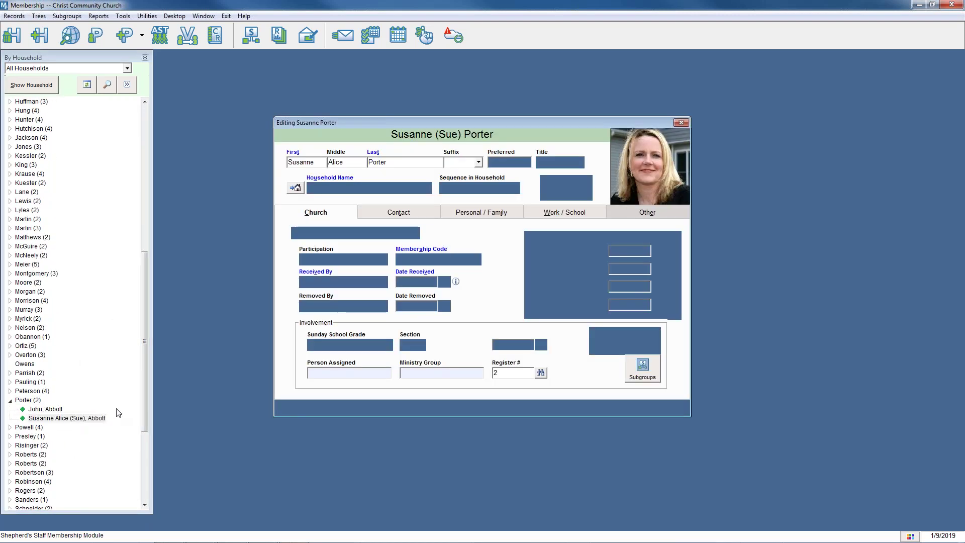
click(415, 187)
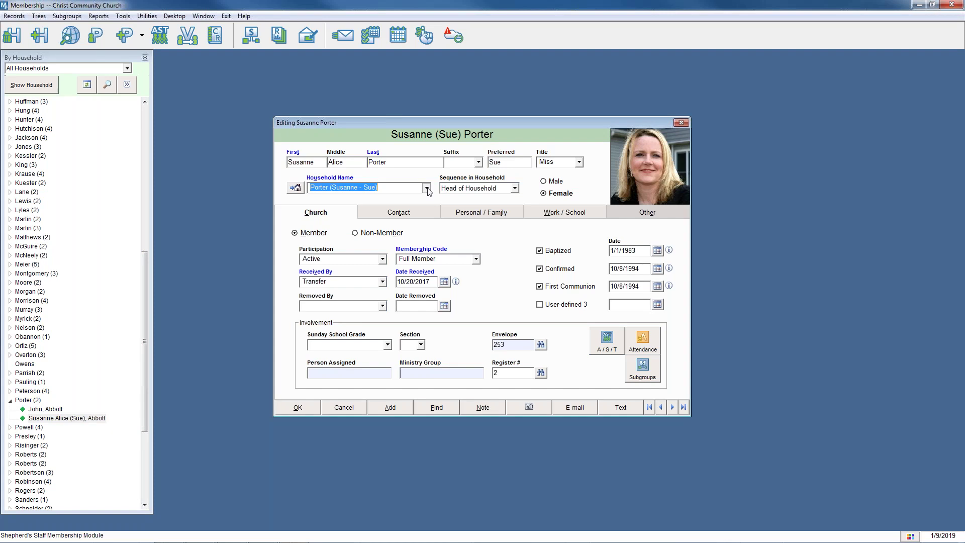
click(336, 200)
click(515, 188)
click(455, 203)
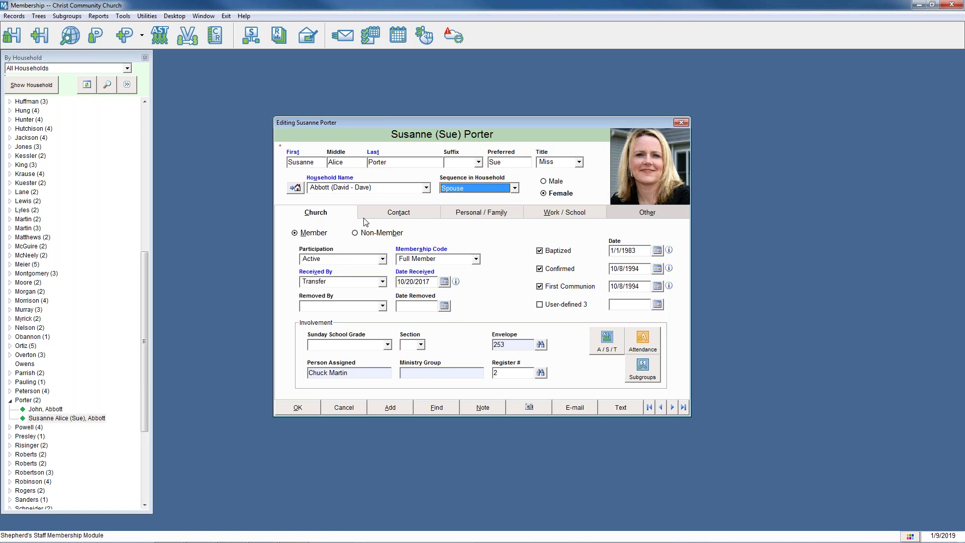
Check her contact and personal details, restore her married last name and save the record.
click(412, 213)
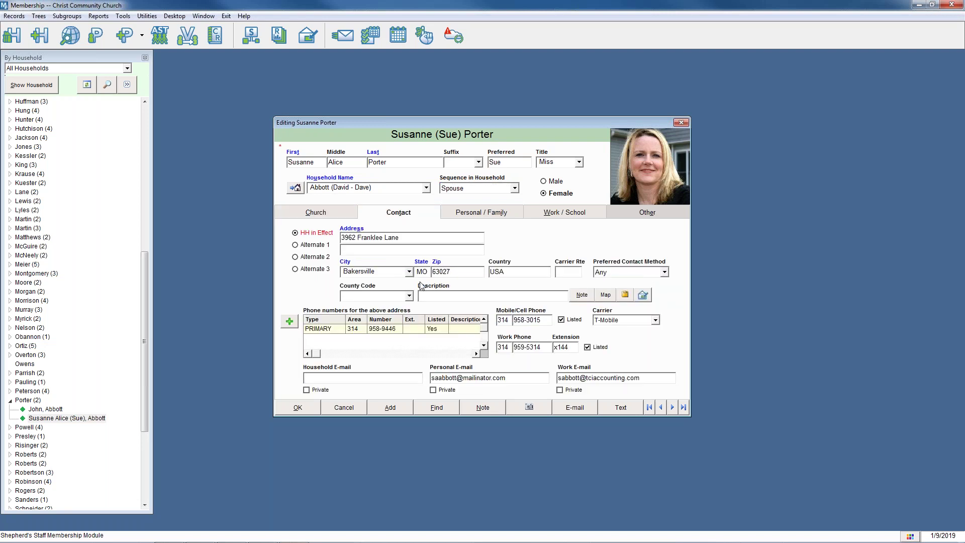
click(488, 214)
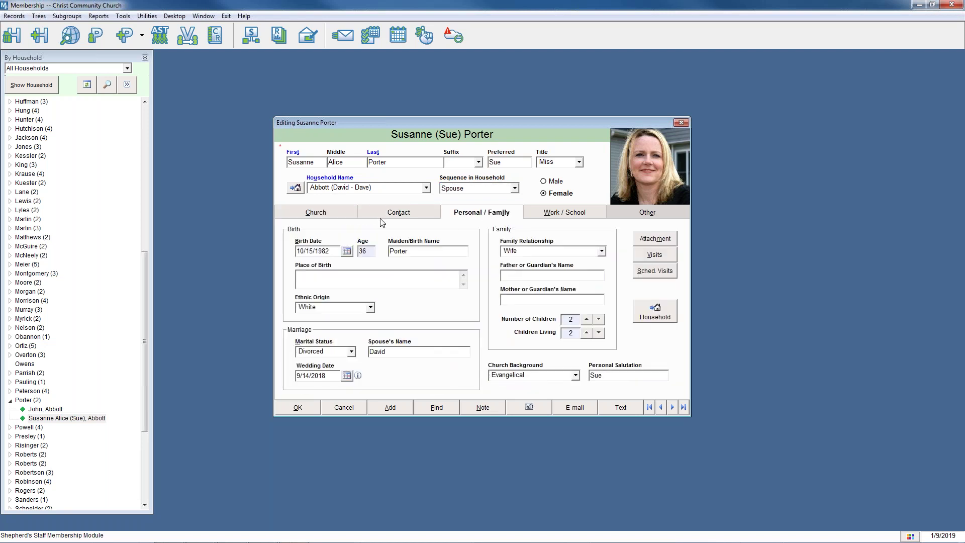
click(400, 215)
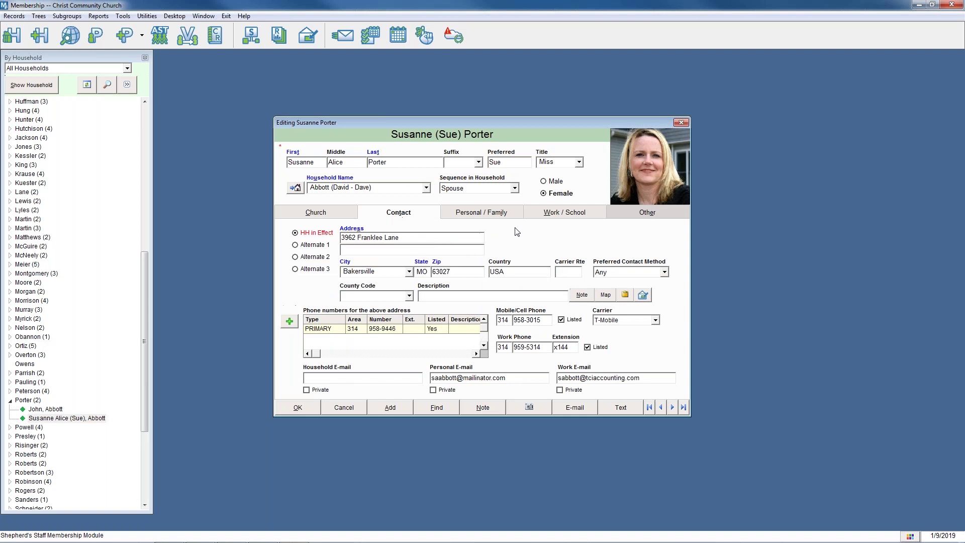
click(481, 215)
double_click(398, 161)
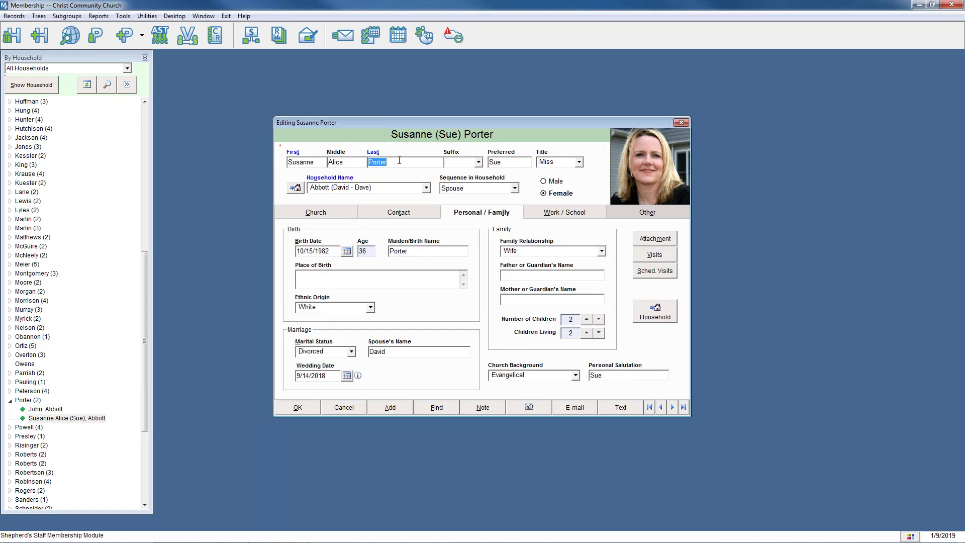
text(Abbo)
click(298, 408)
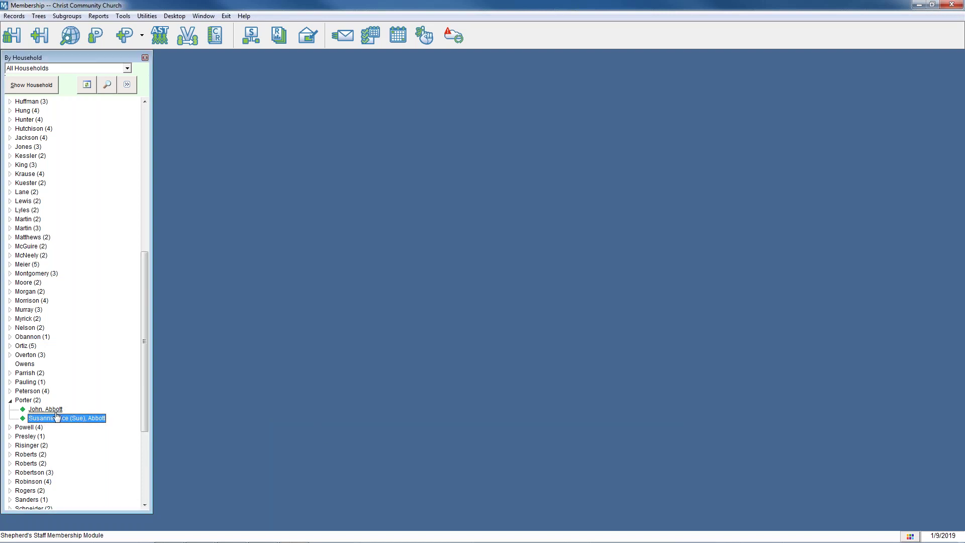
Reassign the youngest child to the original household, save his record and refresh the household list.
click(51, 409)
double_click(51, 409)
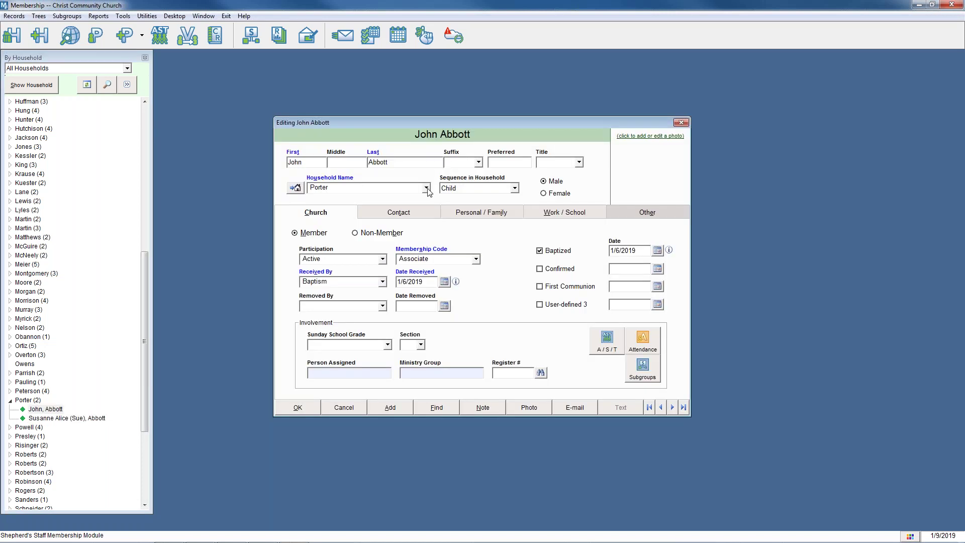
click(426, 188)
drag(442, 244, 453, 186)
click(335, 199)
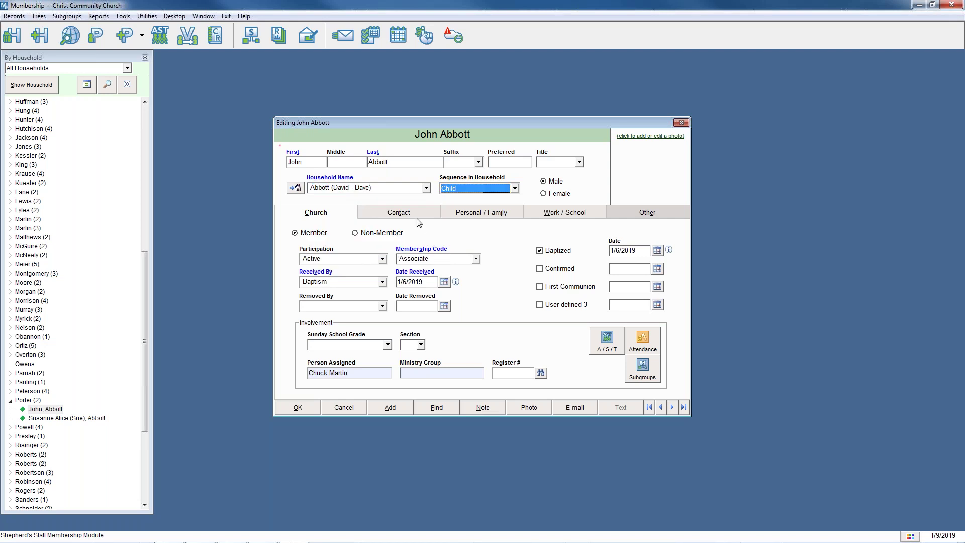
click(307, 412)
click(87, 84)
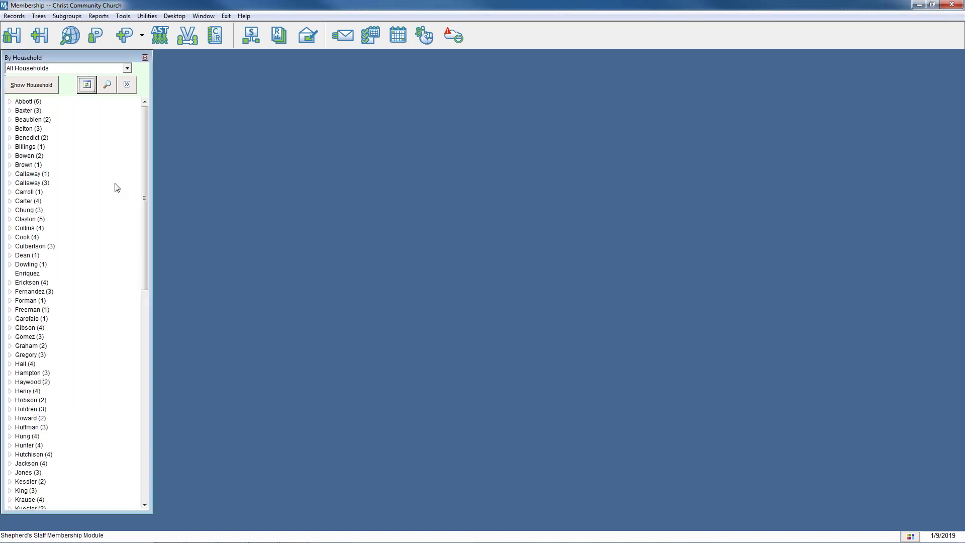
Open the original household and extend its form-letter salutation with "and" plus the wife's first name.
double_click(31, 101)
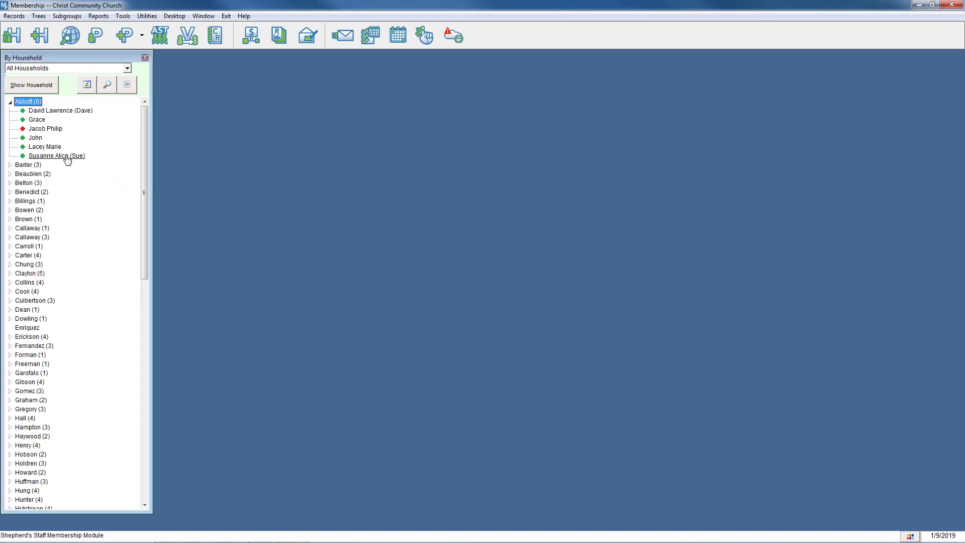
click(61, 111)
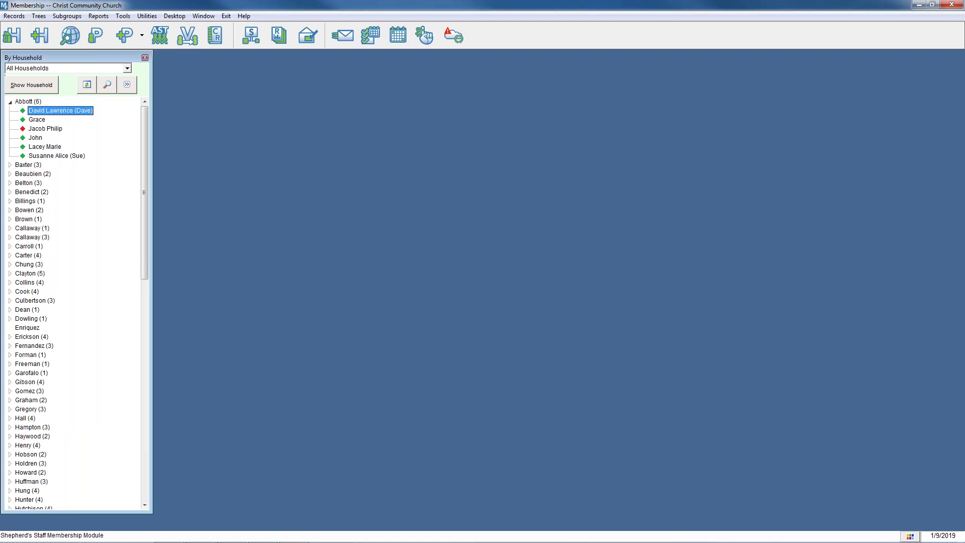
double_click(60, 110)
click(683, 121)
click(50, 88)
click(324, 195)
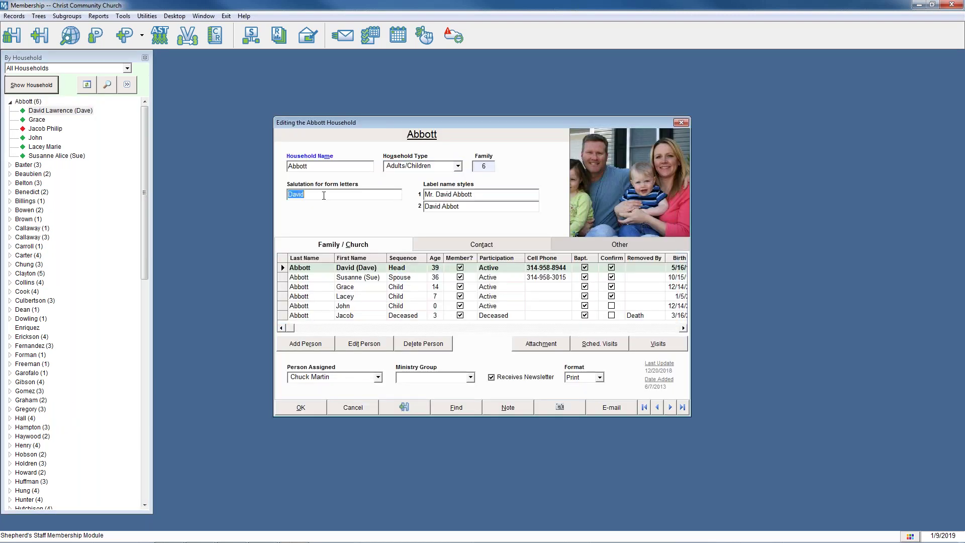
click(327, 197)
text(and Susanne)
Change label name style 1 to begin with "Mr. & Mrs." and add both spouses' preferred names to style 2.
click(454, 199)
click(437, 196)
text(& Mr.)
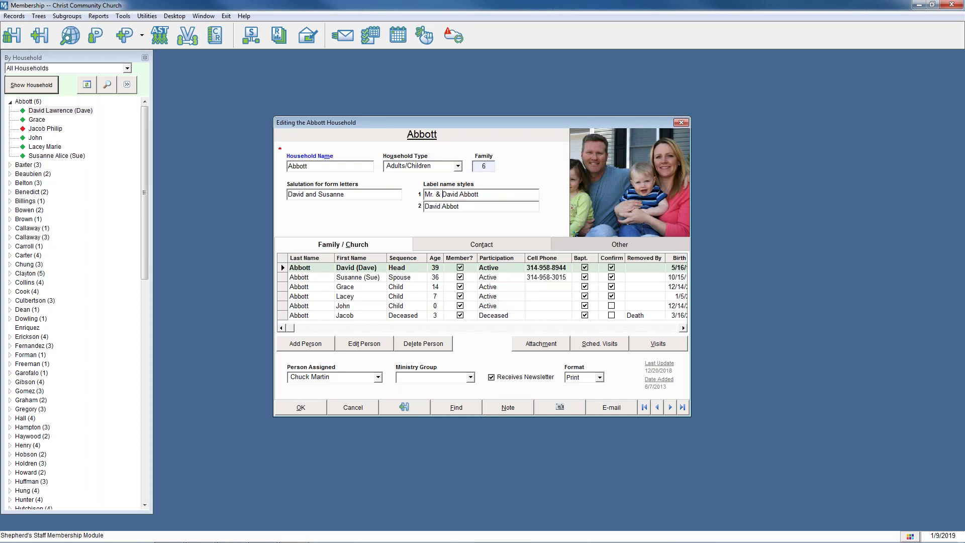
text(s.)
key(Tab)
drag(442, 207, 420, 207)
text(Dave and Sue)
Check the original household's contact details, save the household and refresh the household list.
click(481, 247)
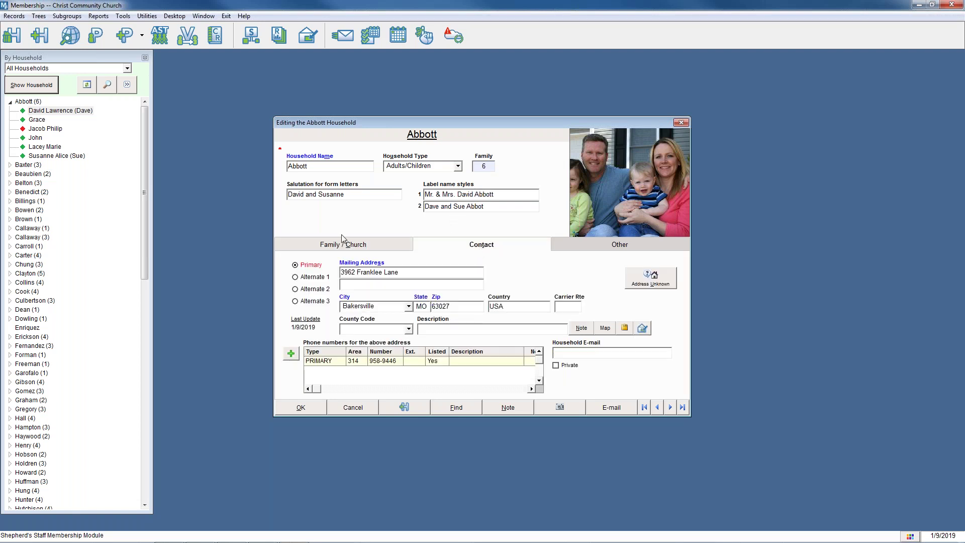
click(348, 244)
click(314, 407)
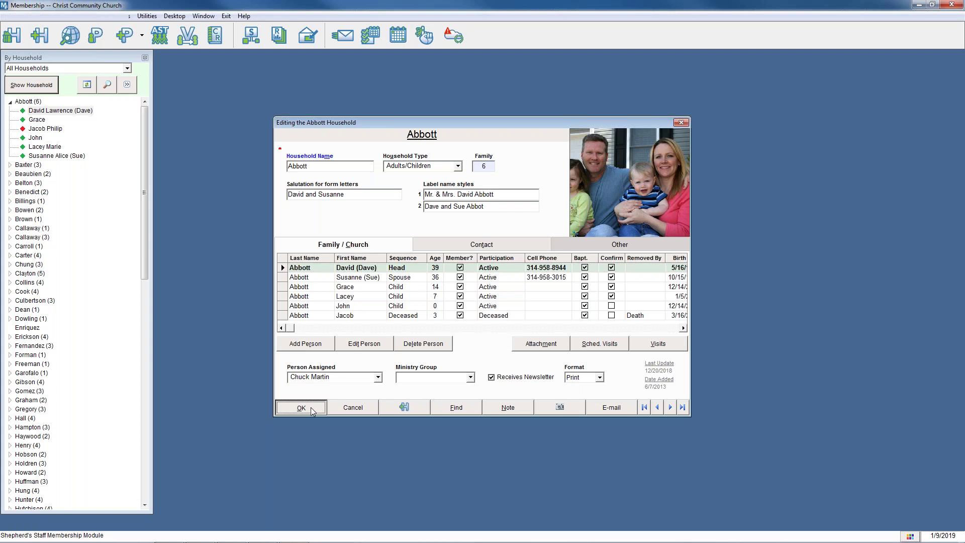
click(87, 85)
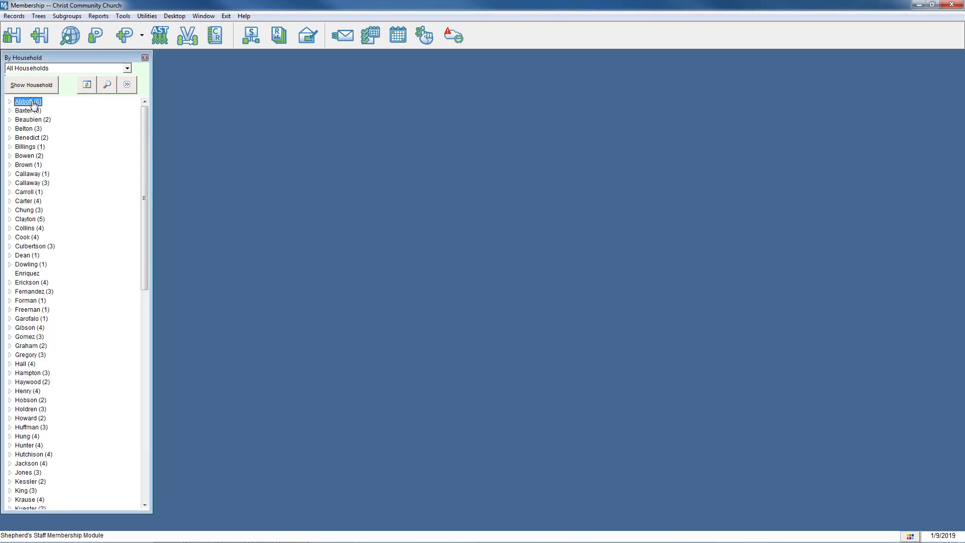
Open the wife's record in the Abbott household and set her marital status to Married.
double_click(62, 156)
click(495, 209)
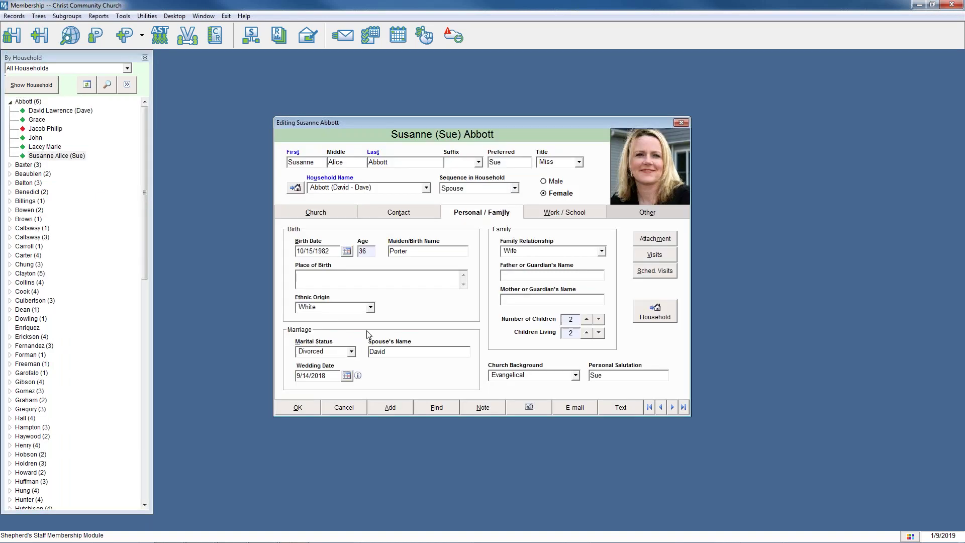
click(352, 352)
click(351, 352)
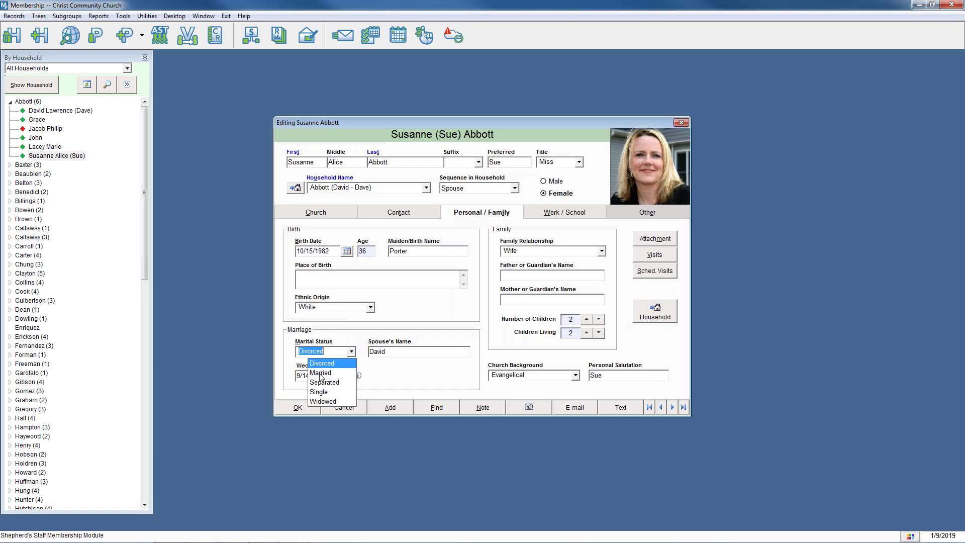
click(322, 378)
key(Tab)
Set the wife's wedding date to December 7, 2018.
click(347, 376)
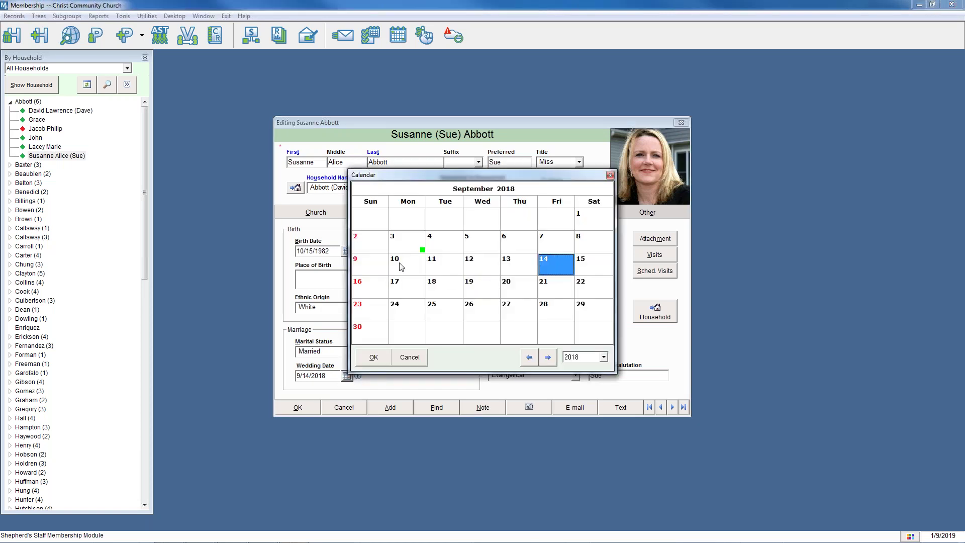
click(529, 357)
click(528, 357)
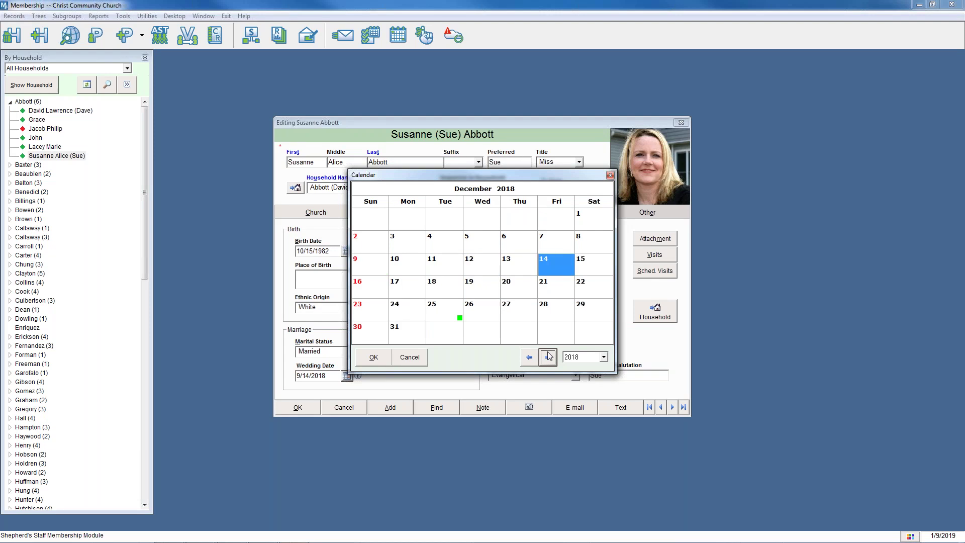
click(528, 358)
click(529, 358)
click(528, 357)
click(529, 357)
click(528, 357)
click(445, 286)
click(540, 287)
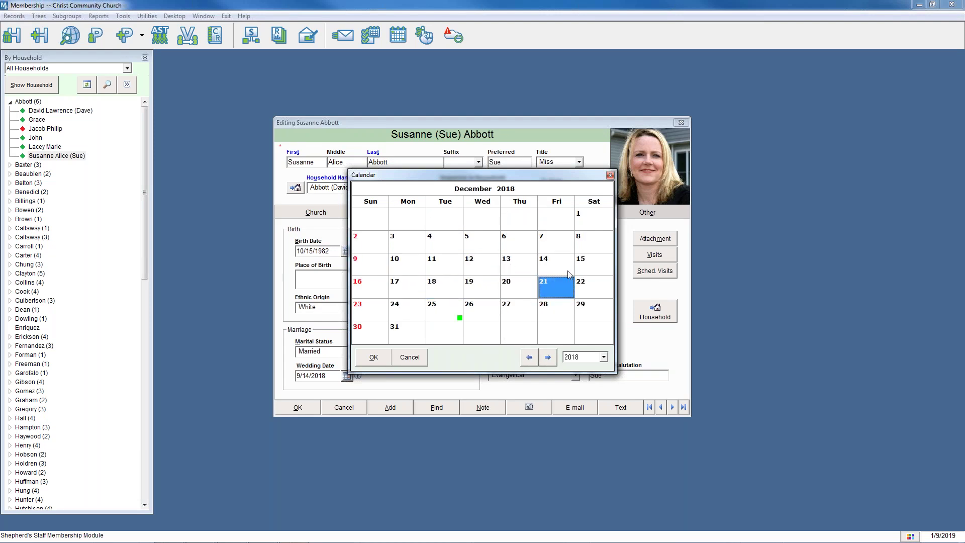
click(566, 240)
click(374, 357)
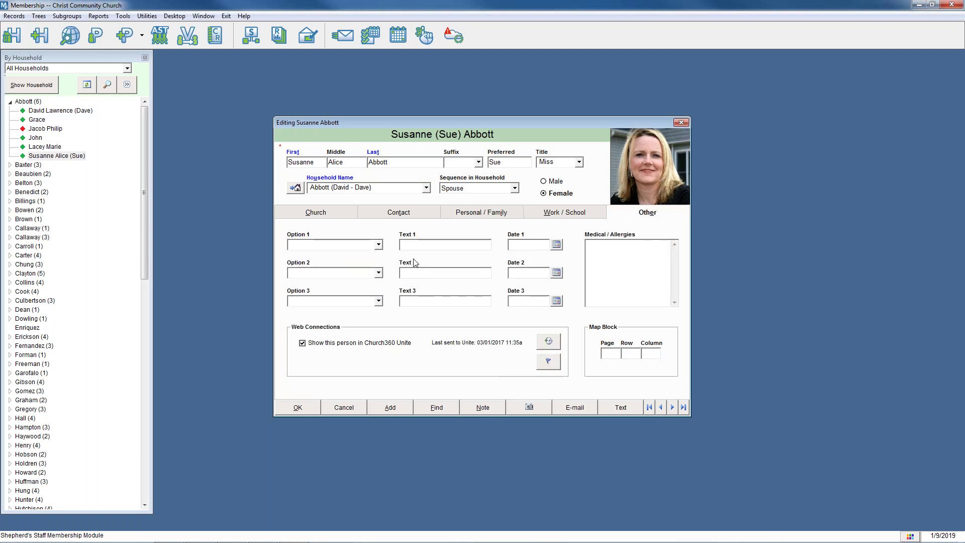
Enter "First Wedding Date" as Option 1 on the wife's record and add it to the option list.
click(379, 244)
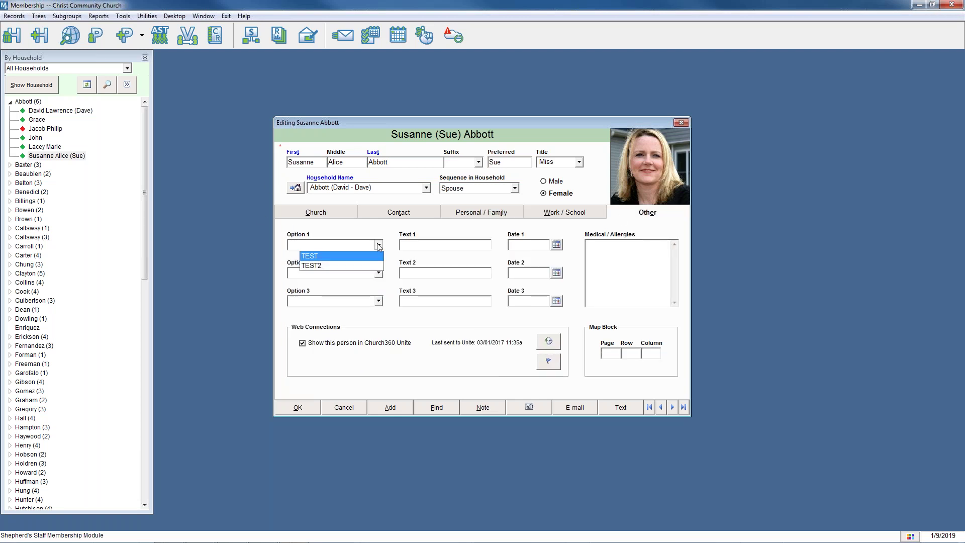
click(336, 245)
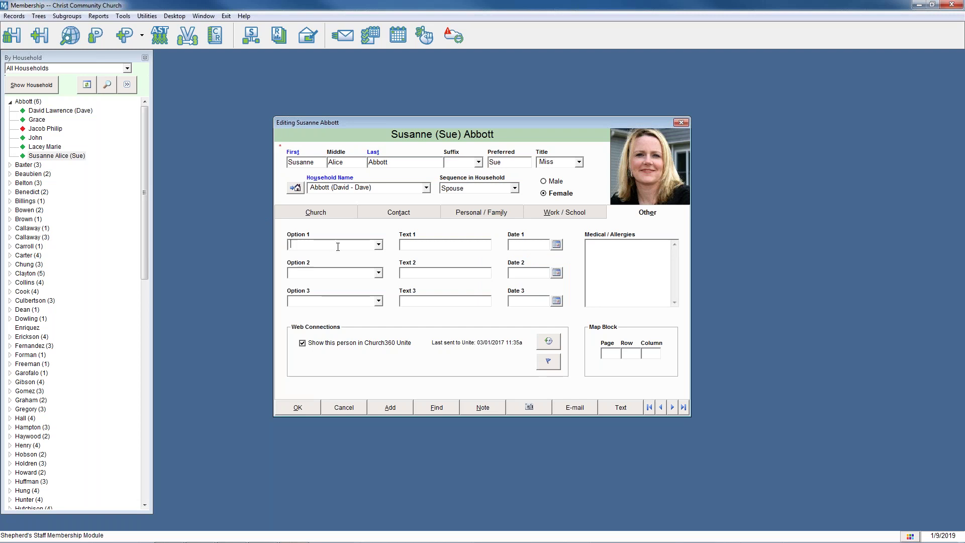
text(First W)
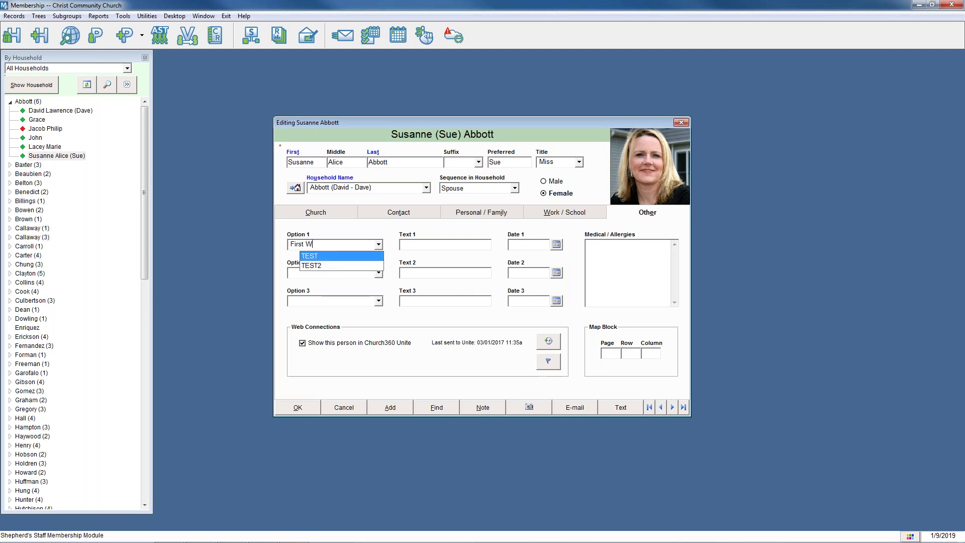
text(edding Date)
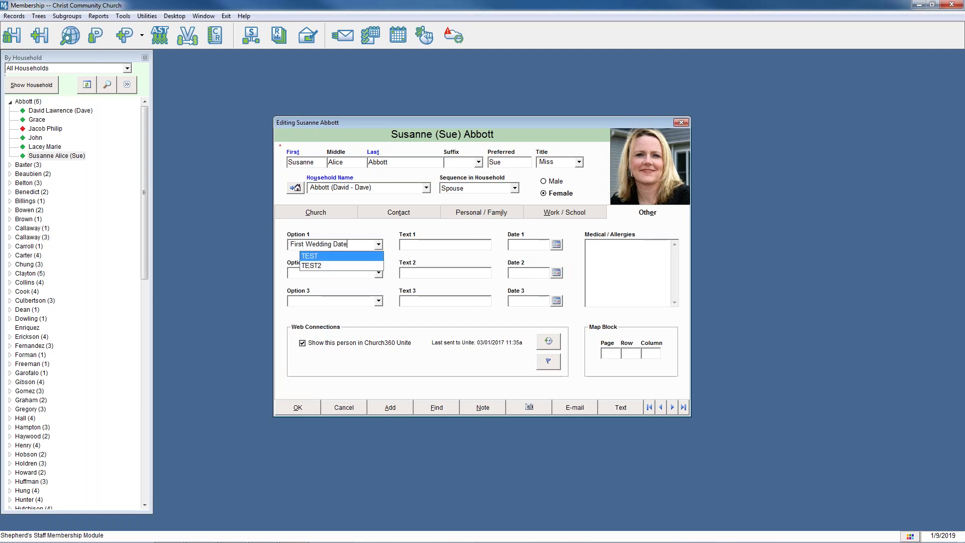
key(Tab)
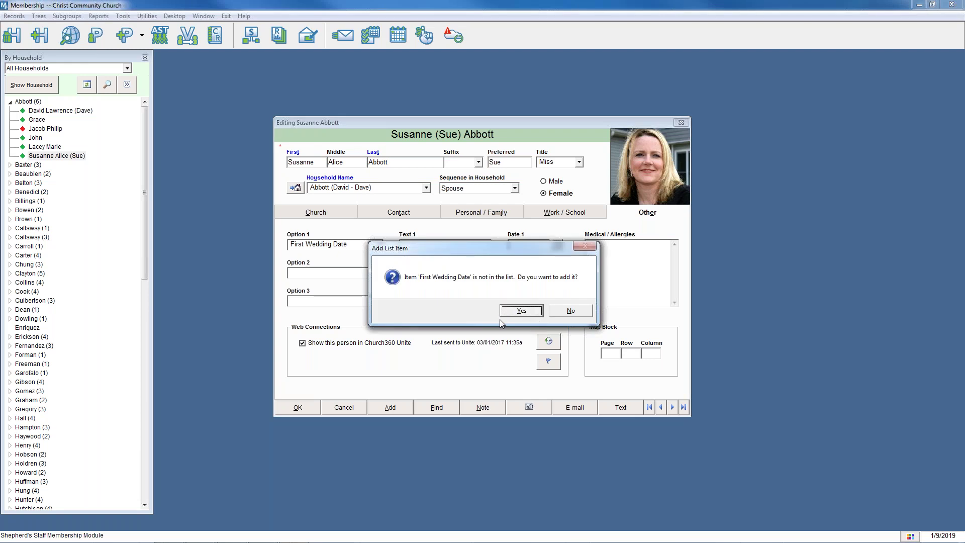
click(512, 311)
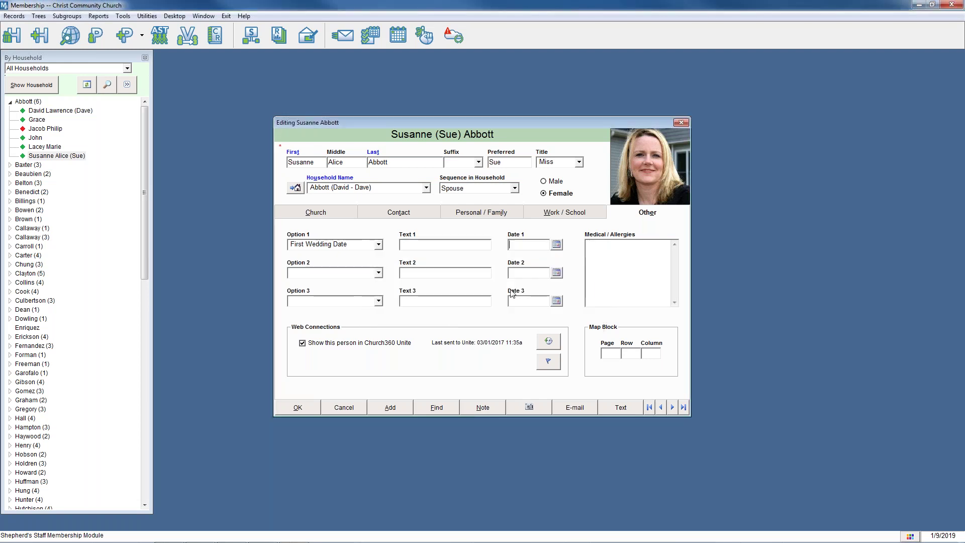
Set Date 1 on the wife's record to 9/14/2018.
click(557, 245)
click(532, 359)
click(532, 359)
click(531, 358)
click(531, 358)
click(531, 358)
click(548, 358)
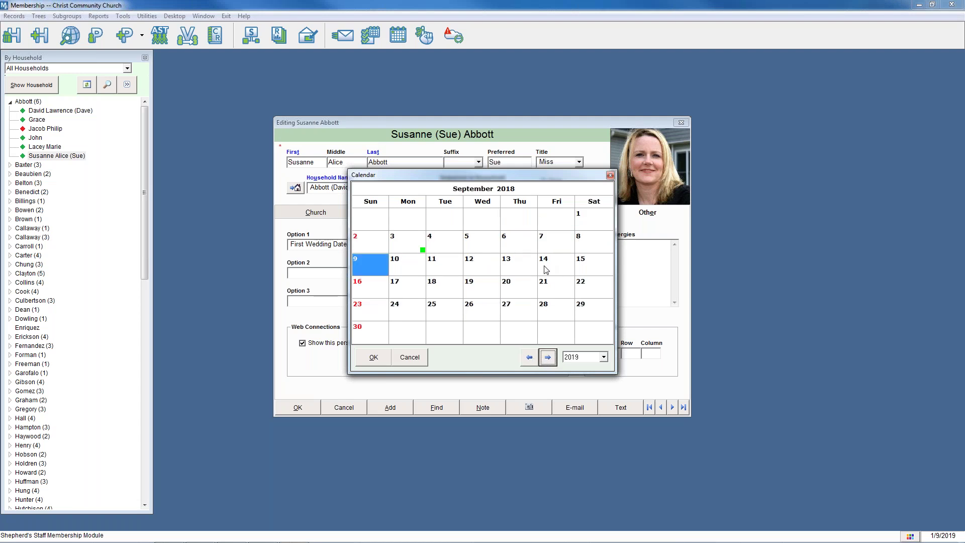
click(553, 267)
click(373, 358)
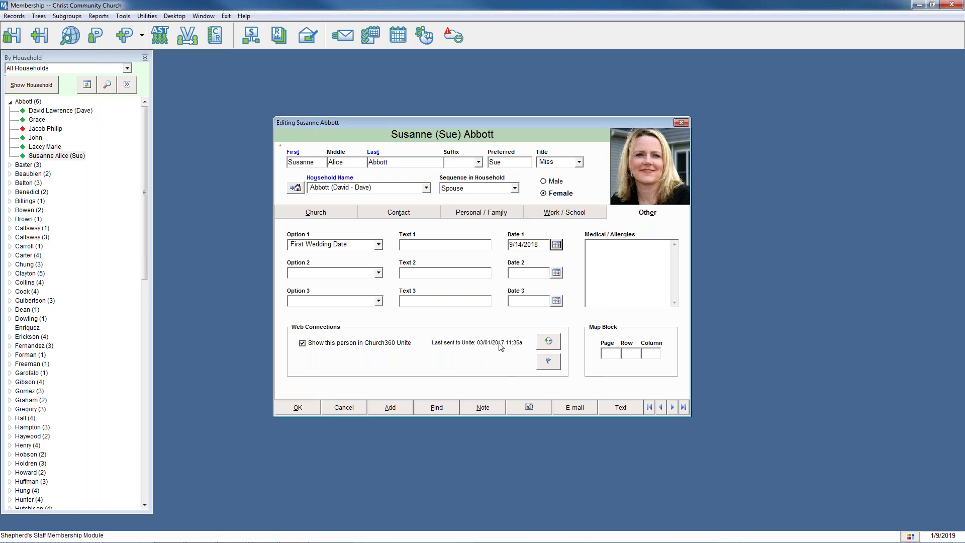
Check the wife's contact and church details, save her record and refresh the household list.
click(424, 216)
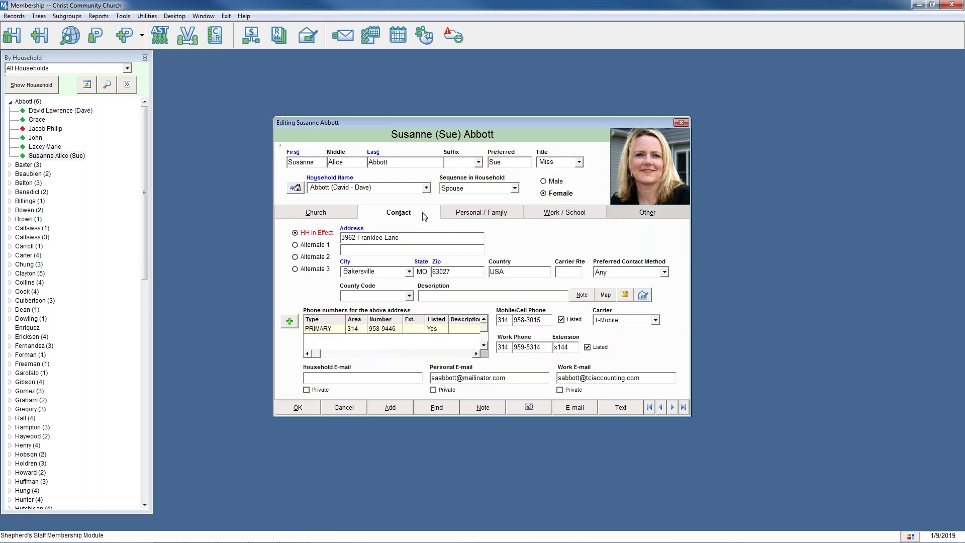
click(306, 216)
click(310, 410)
click(87, 85)
Open the husband's record in the Abbott household and set his wedding date to December 7, 2018.
double_click(45, 102)
double_click(60, 111)
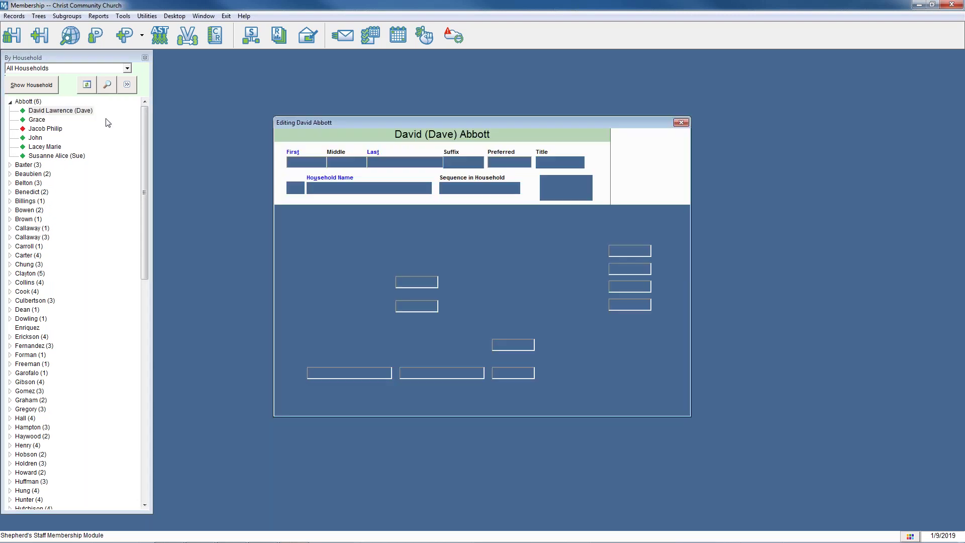
click(456, 216)
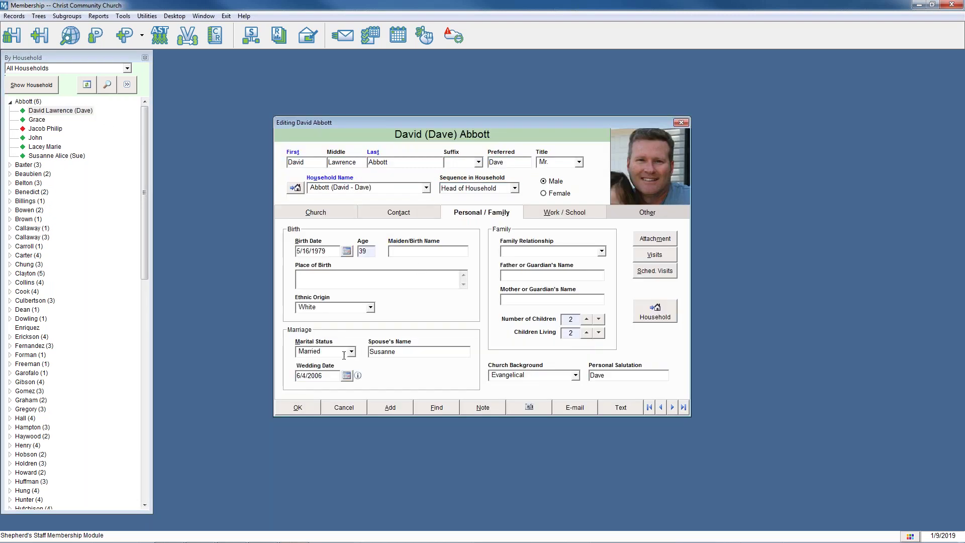
click(347, 376)
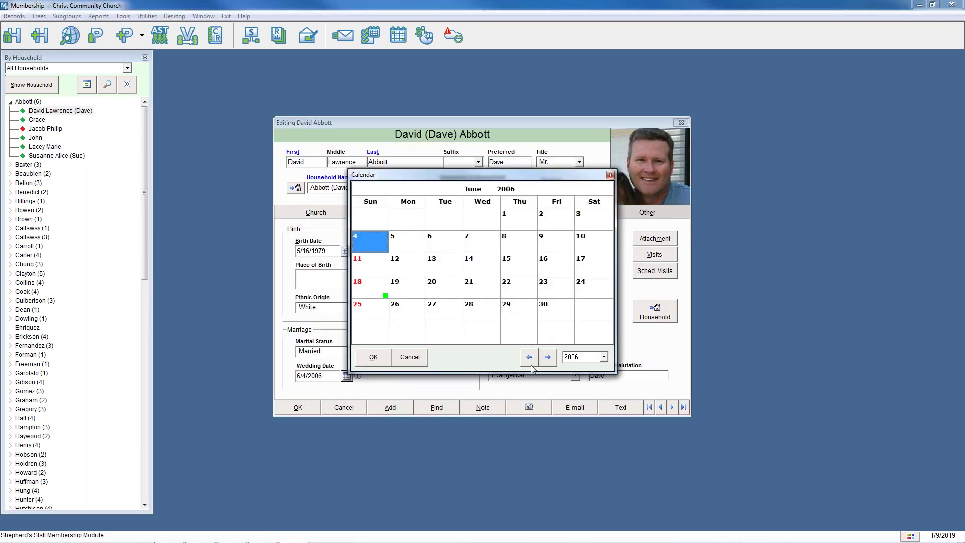
click(529, 357)
click(529, 358)
click(603, 357)
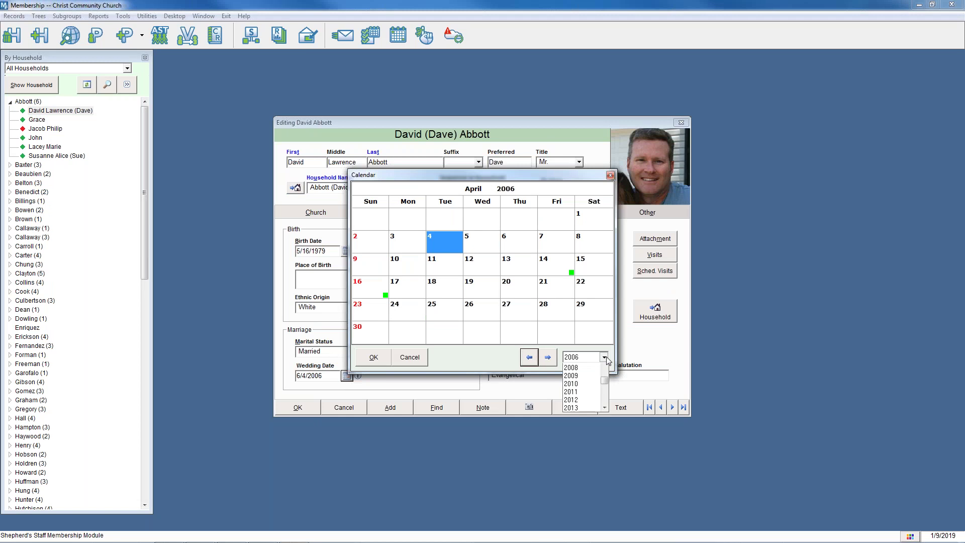
scroll(588, 392, down, 5)
scroll(586, 382, up, 3)
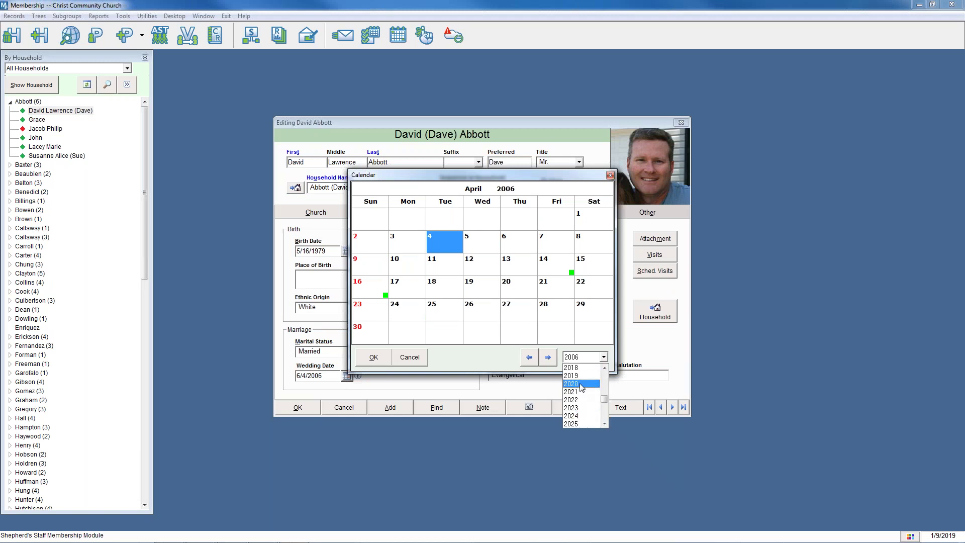
click(582, 376)
click(530, 357)
click(530, 357)
click(529, 358)
click(529, 357)
click(558, 242)
click(364, 362)
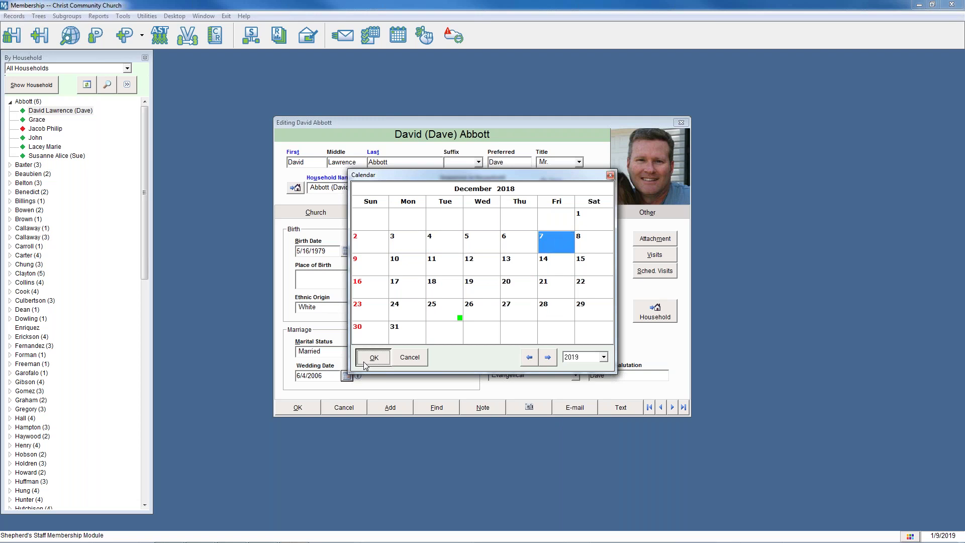
Choose "First Wedding Date" as Option 1 on the husband's record.
click(640, 213)
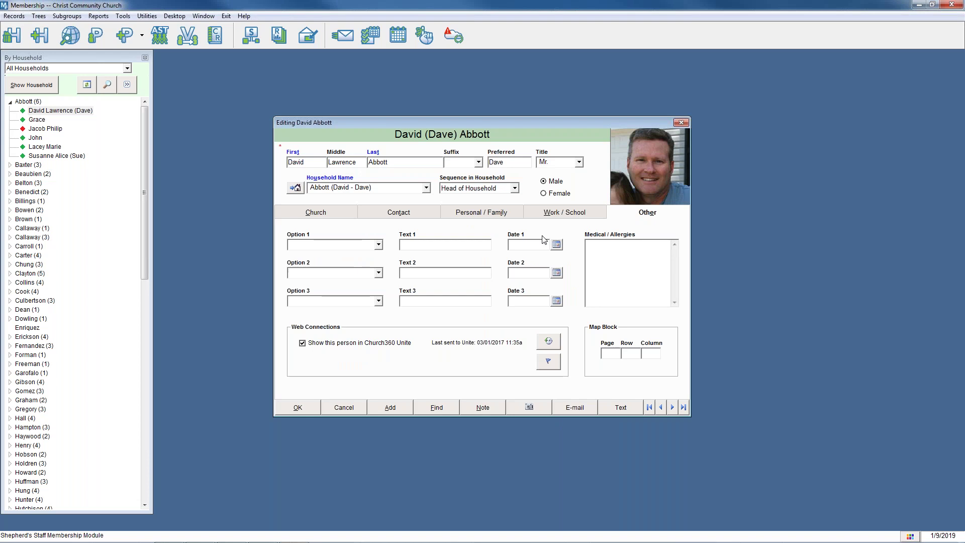
click(378, 245)
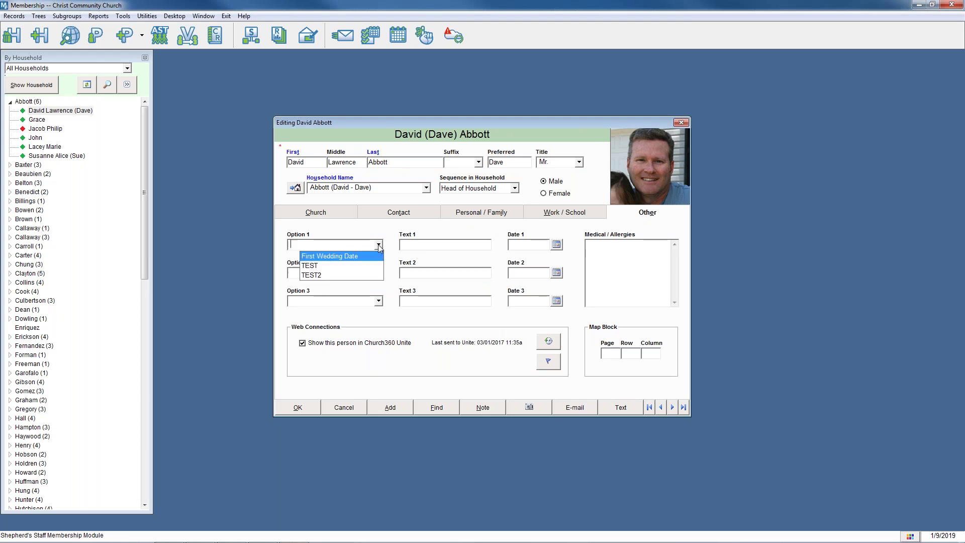
click(340, 254)
Set Date 1 on the husband's record to 9/14/2018, save the record and refresh the household list.
click(556, 246)
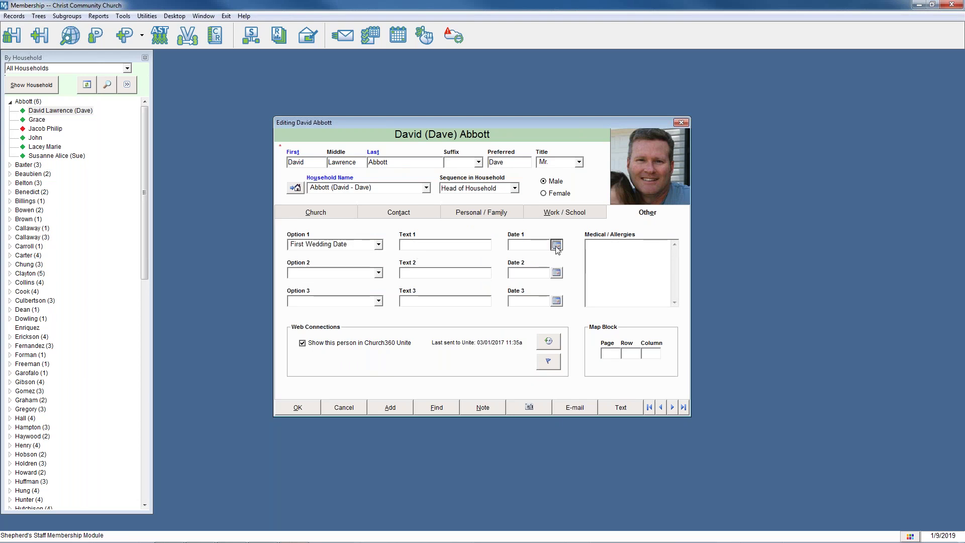
click(529, 357)
click(529, 357)
click(529, 357)
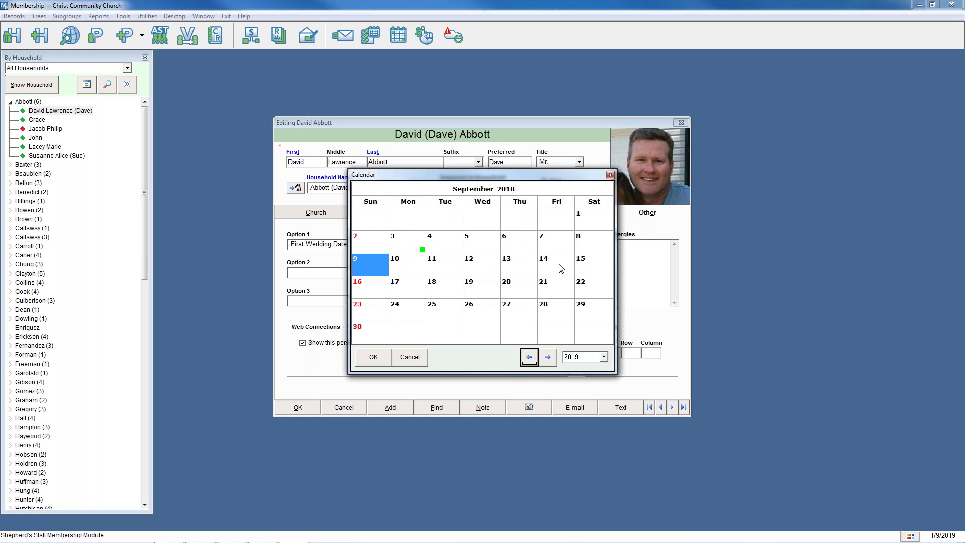
click(563, 264)
click(374, 357)
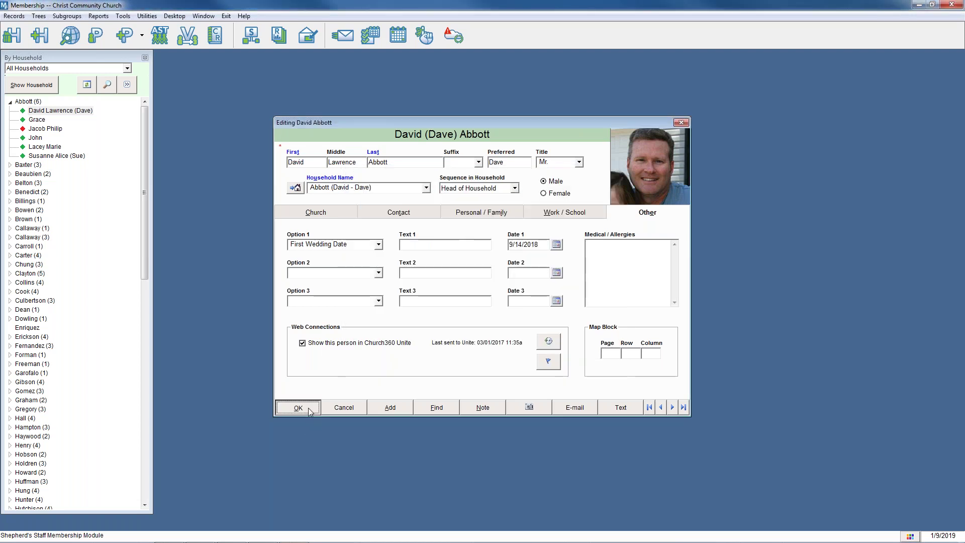
click(299, 408)
click(86, 85)
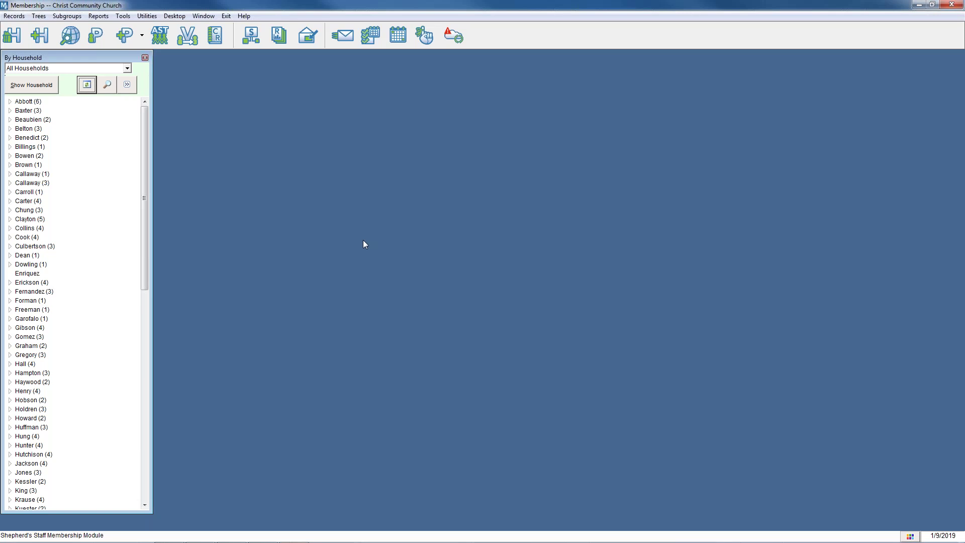
Open the deceased child's record from the Abbott household, review the Removed By choices, and close the record and household.
double_click(28, 101)
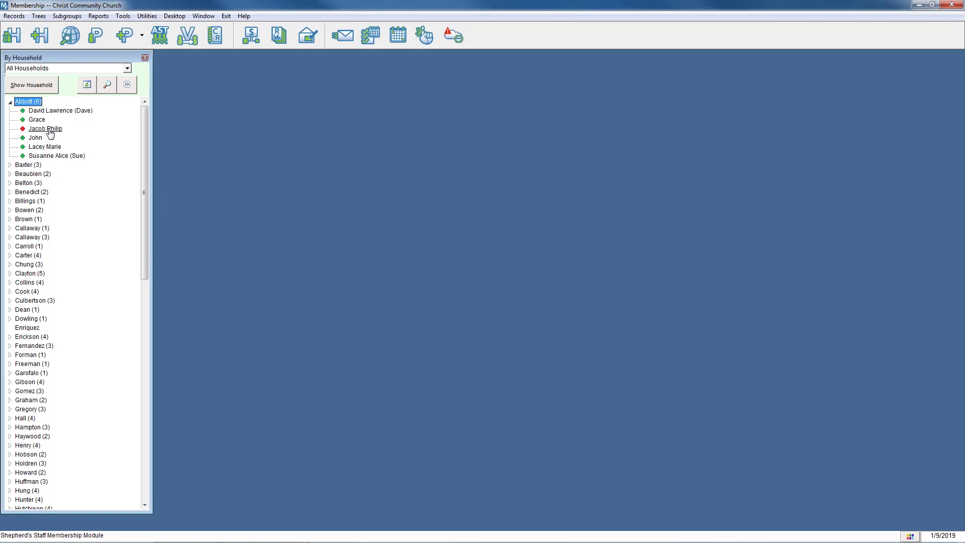
click(43, 90)
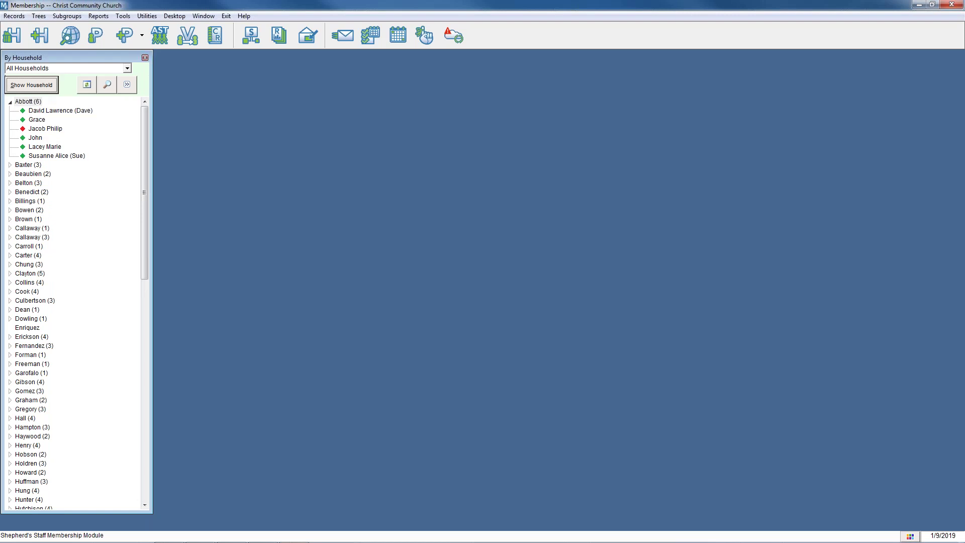
click(350, 316)
click(370, 347)
click(383, 306)
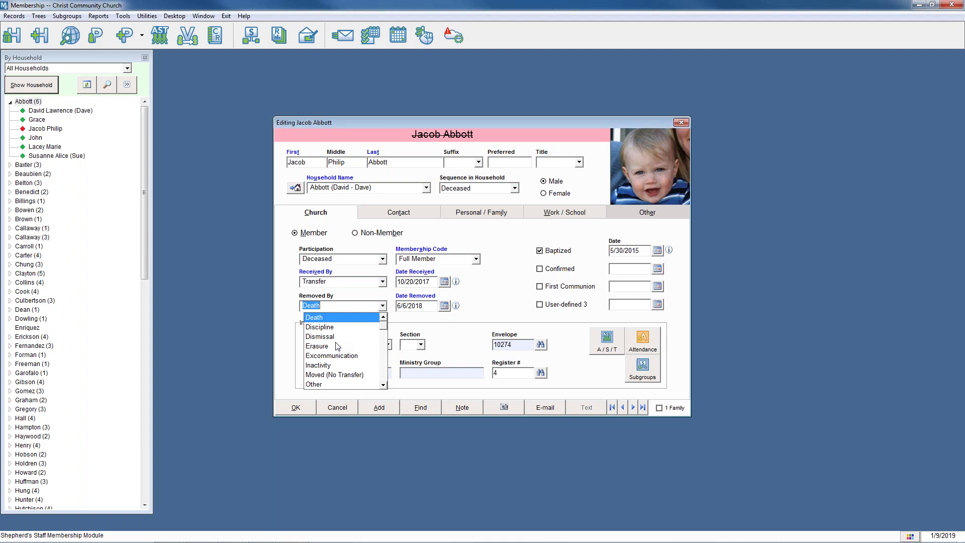
scroll(348, 354, down, 1)
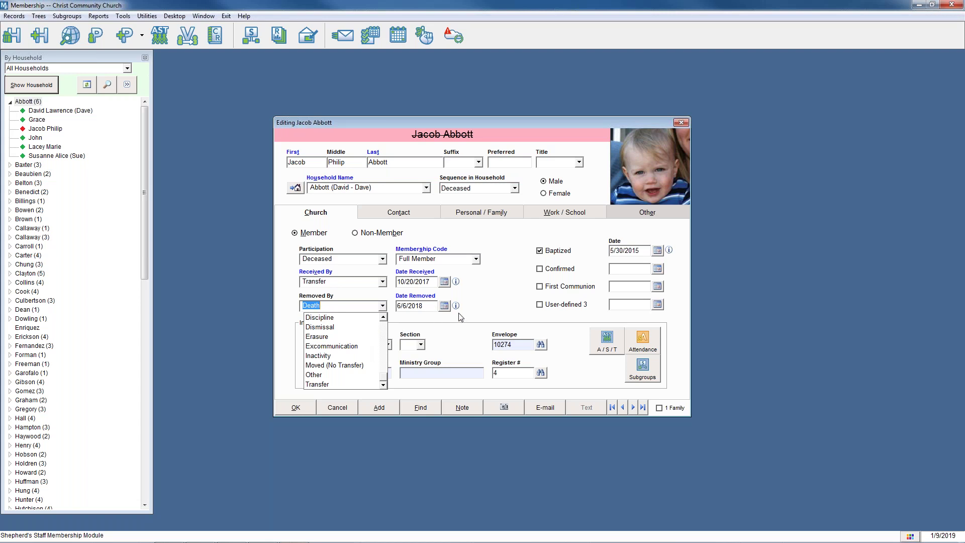
key(Tab)
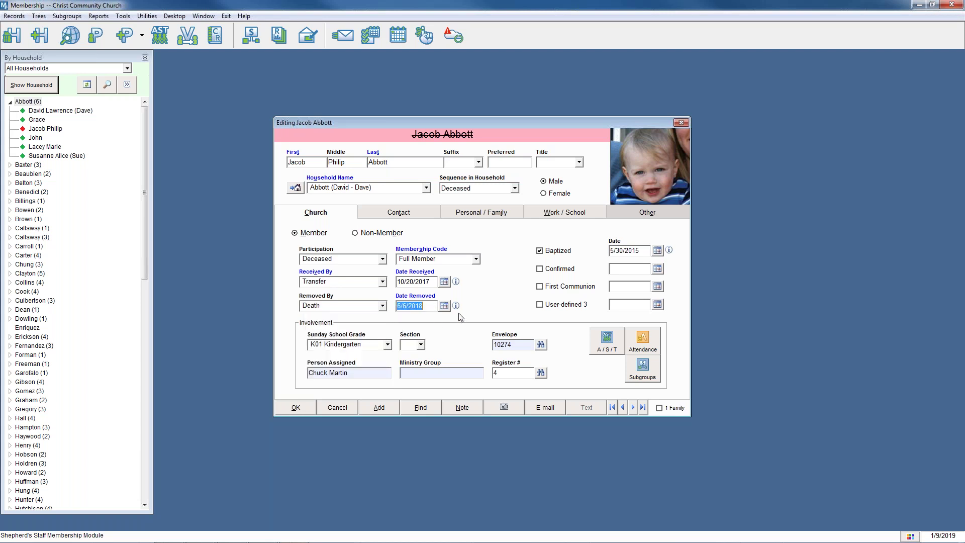
click(296, 407)
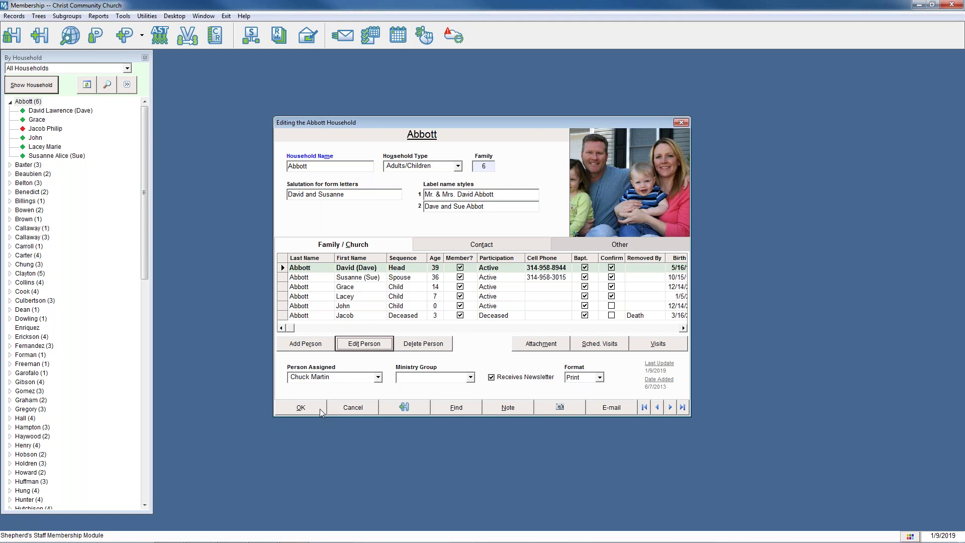
click(682, 122)
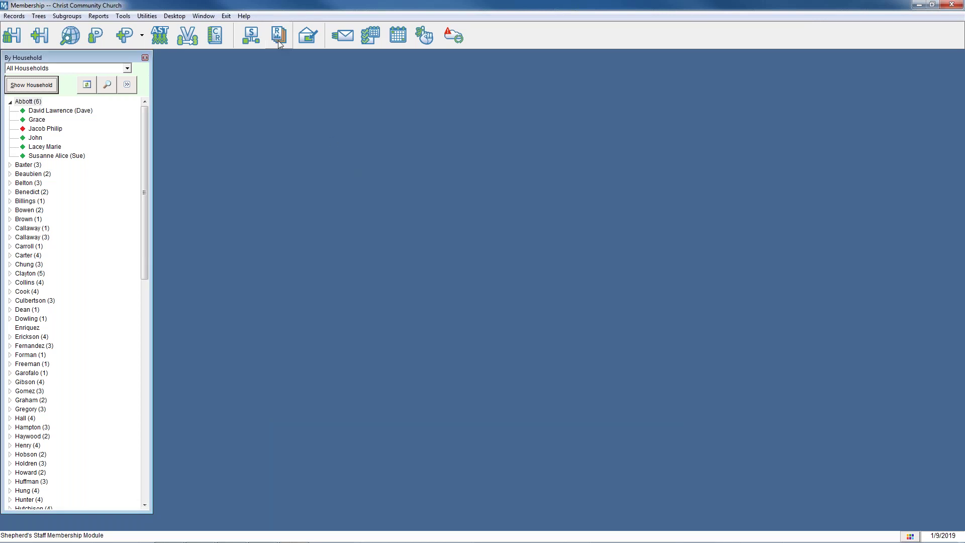
Try to save the deceased child's record as a Non-Member, decline to continue, discard the change, and collapse the Abbott household.
double_click(45, 129)
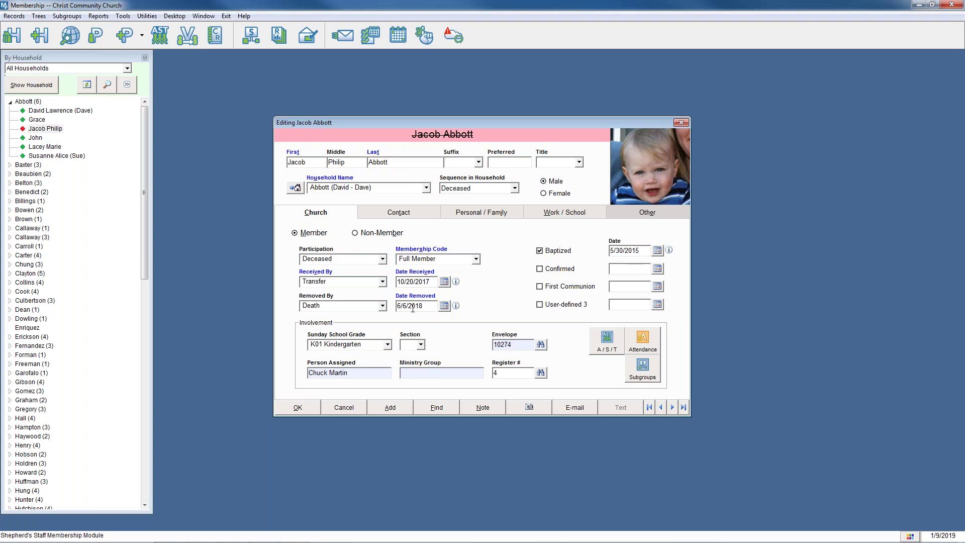
click(358, 234)
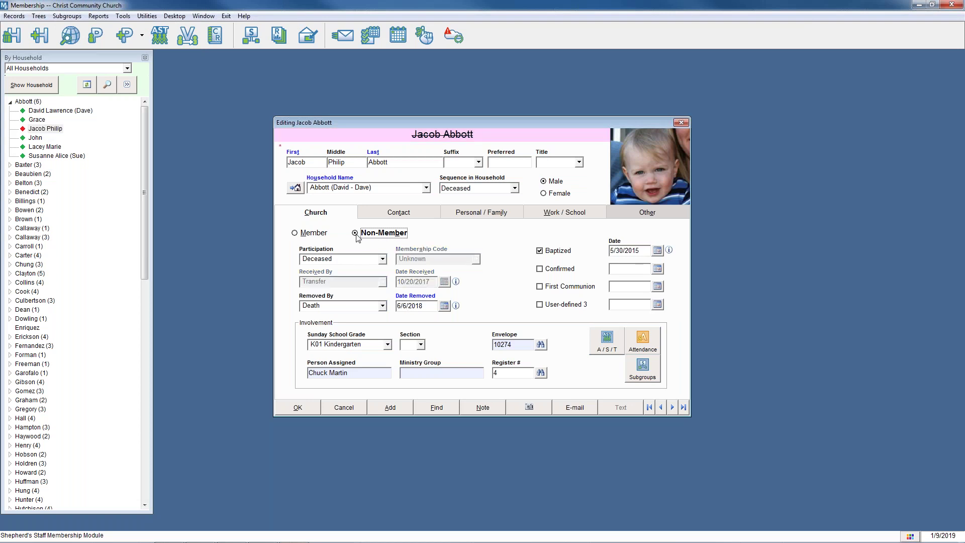
click(309, 407)
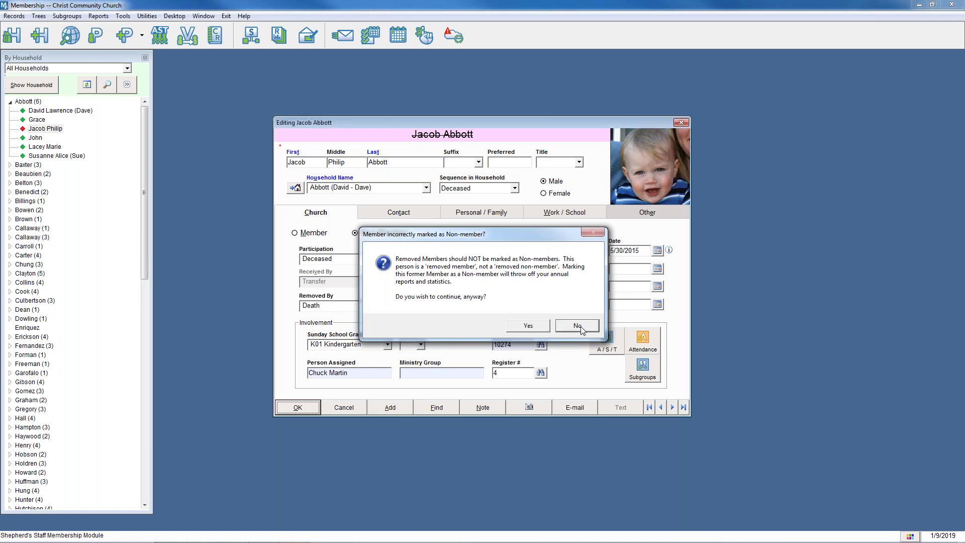
click(578, 326)
click(343, 409)
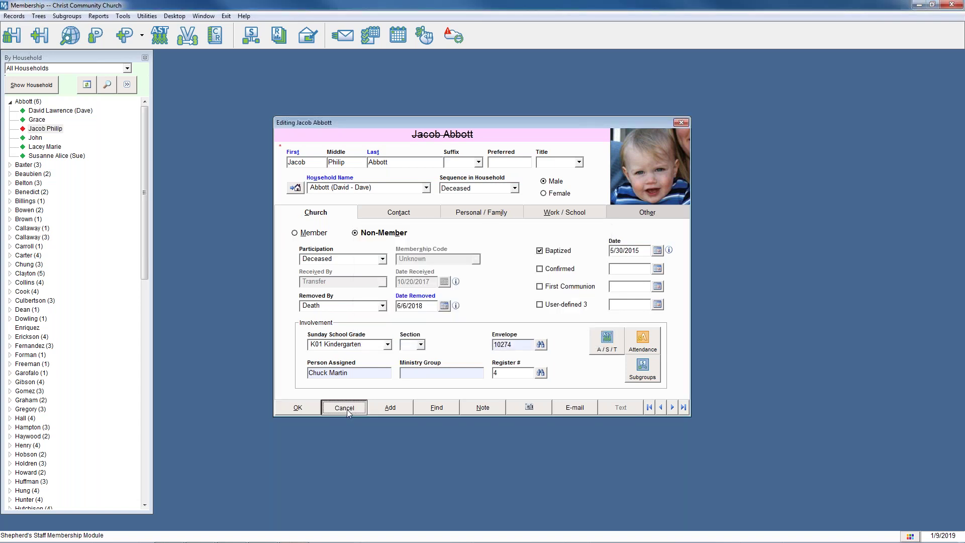
click(518, 312)
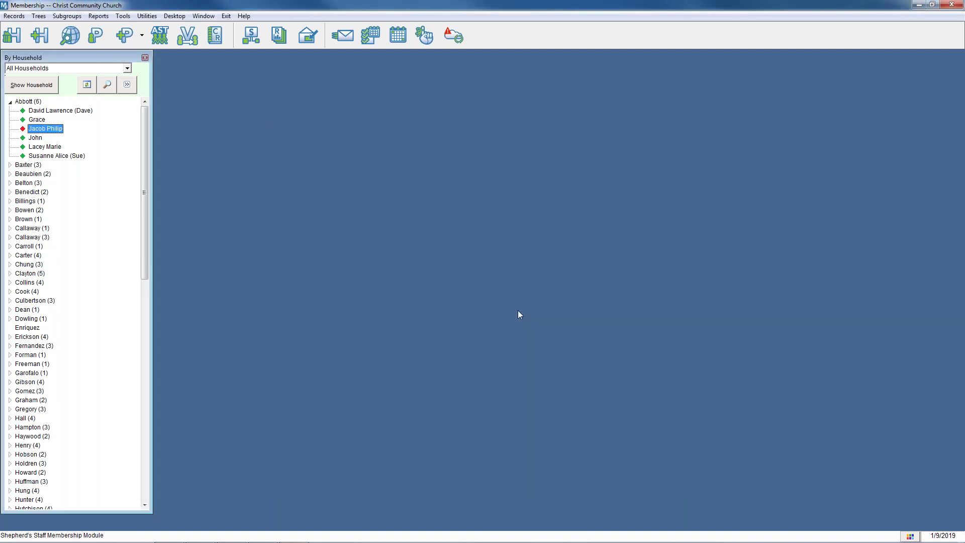
click(10, 102)
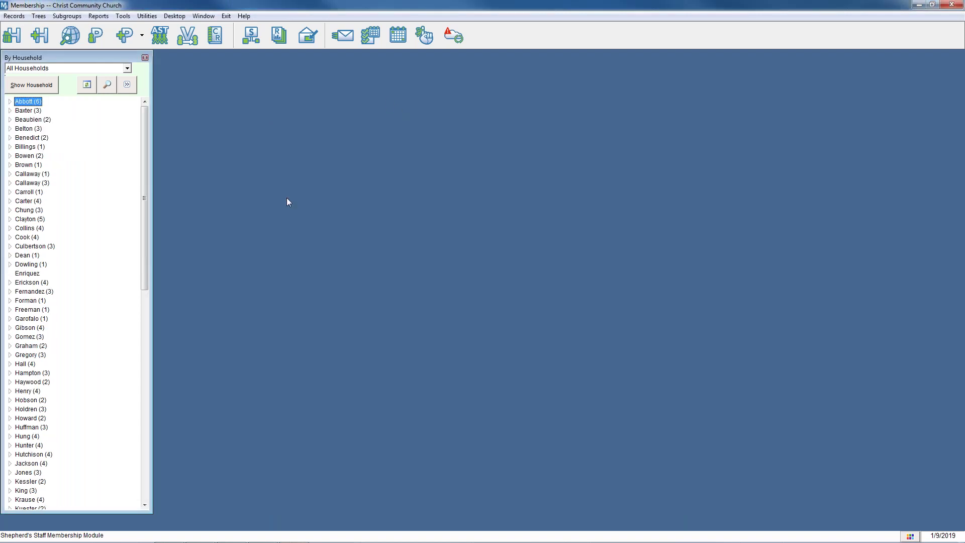
Review the membership reports with all denomination-specific reports shown, hide the extra reports again, and close the report list.
click(284, 42)
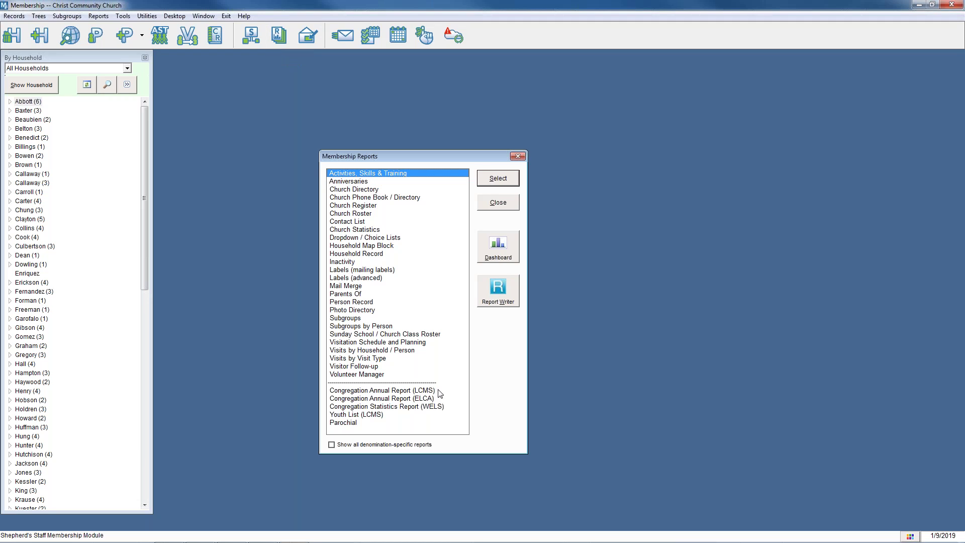
click(332, 445)
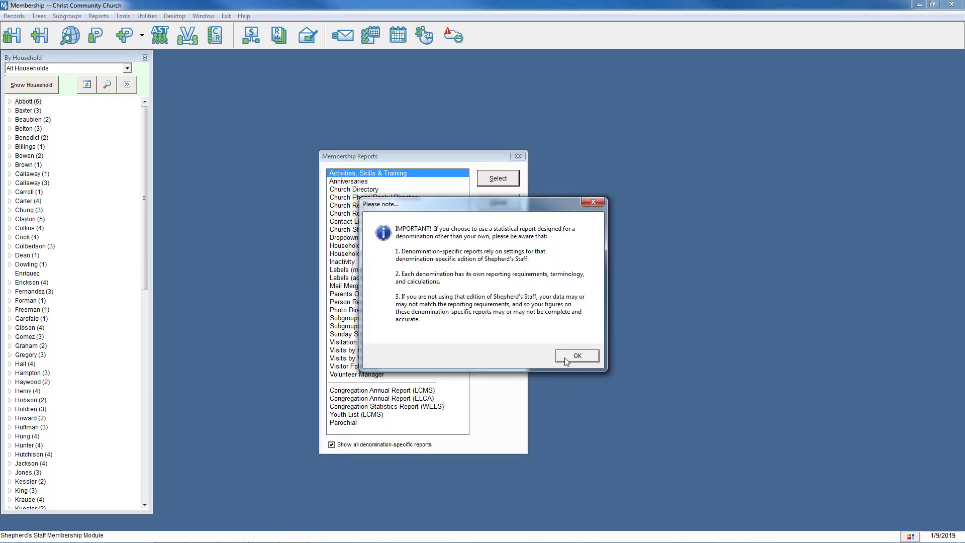
click(577, 358)
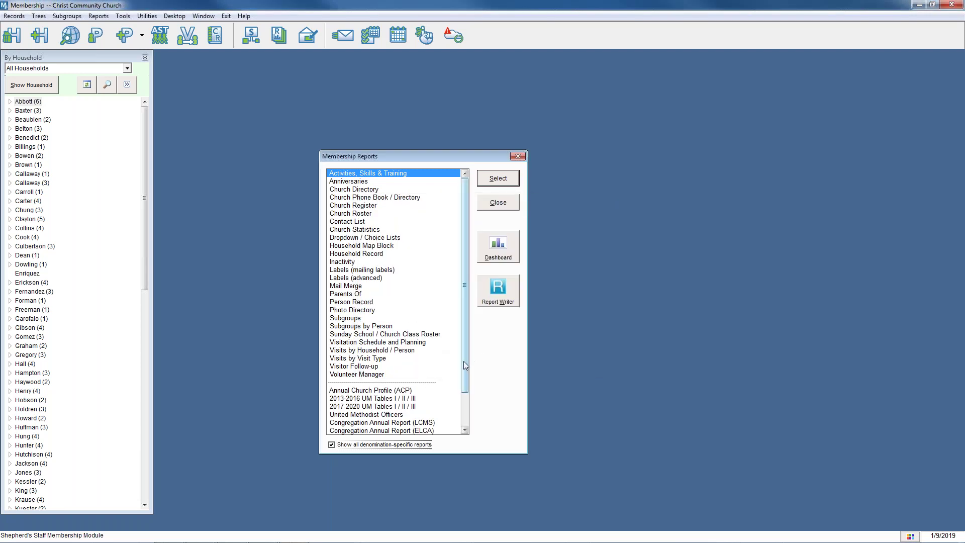
drag(464, 361, 460, 385)
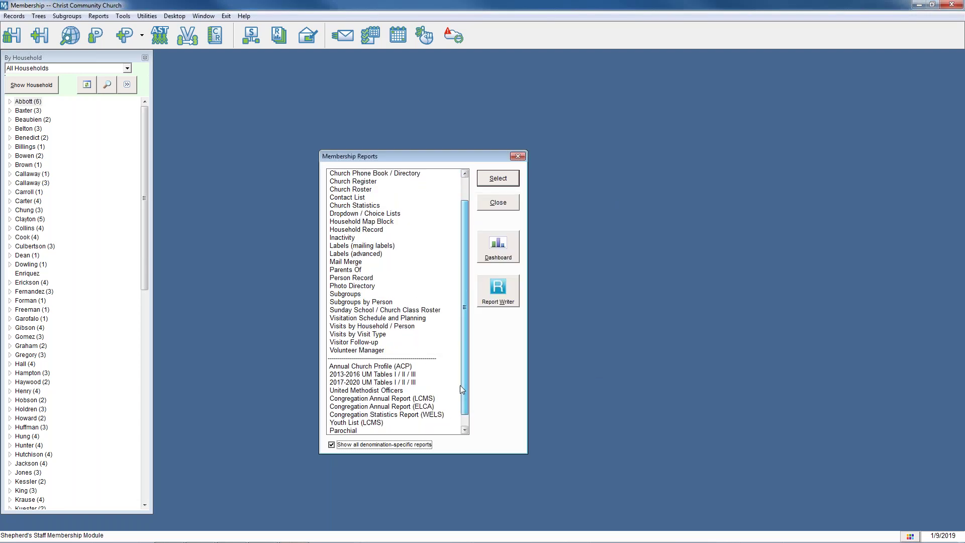
click(332, 445)
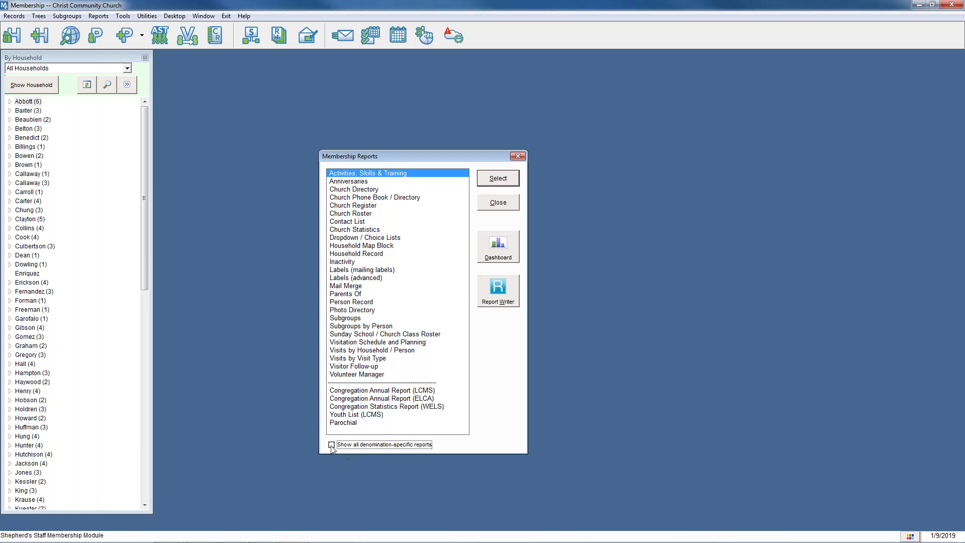
click(496, 203)
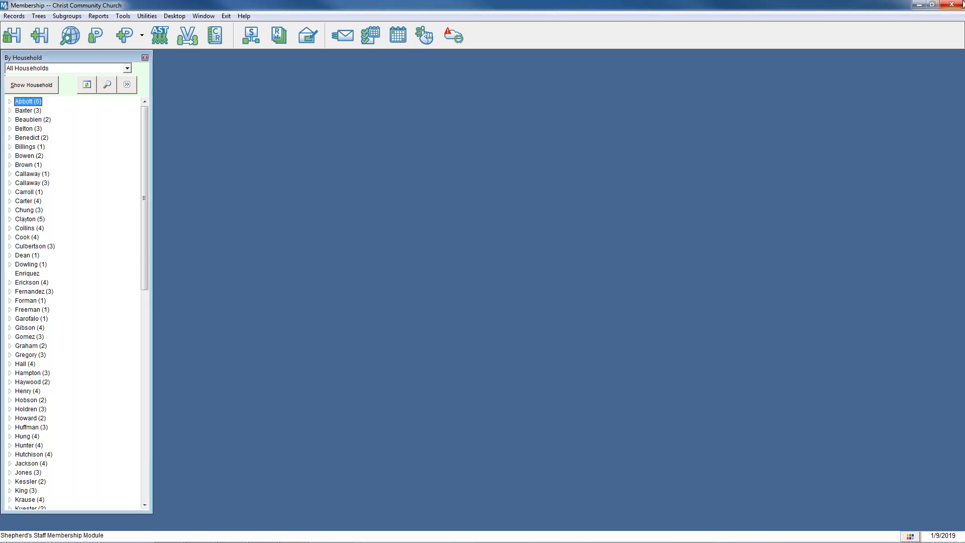
Leave the Membership module, review the available editions in the system settings, and cancel without changing the Lutheran edition.
click(958, 4)
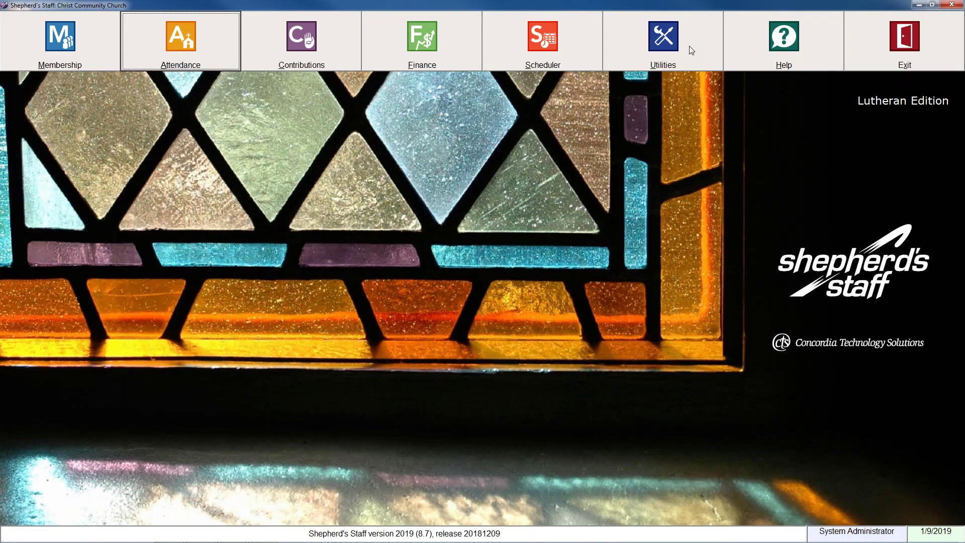
click(689, 47)
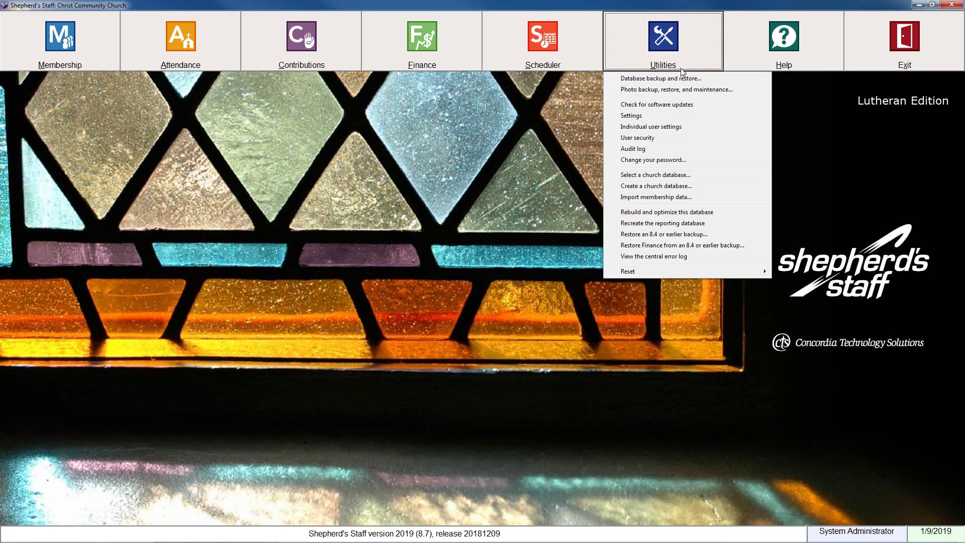
click(655, 117)
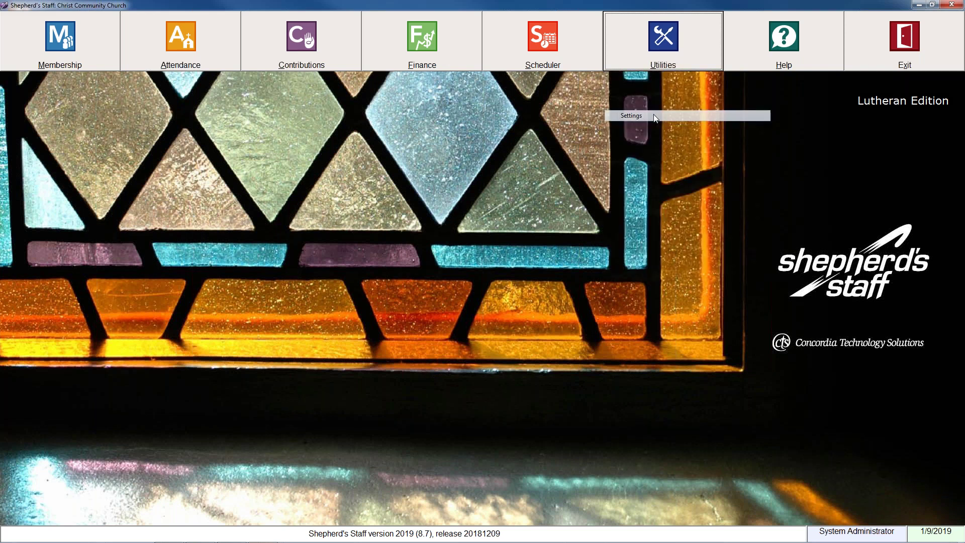
click(467, 155)
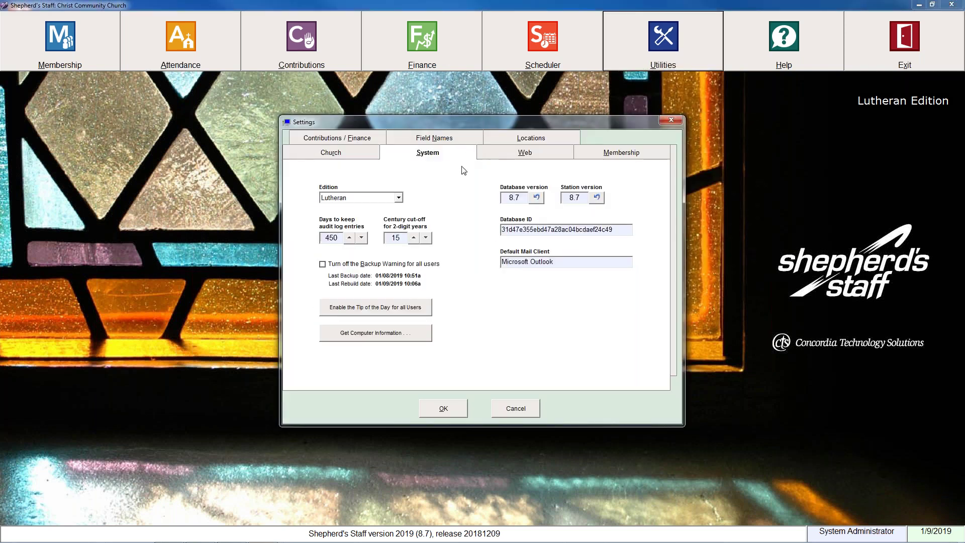
click(398, 198)
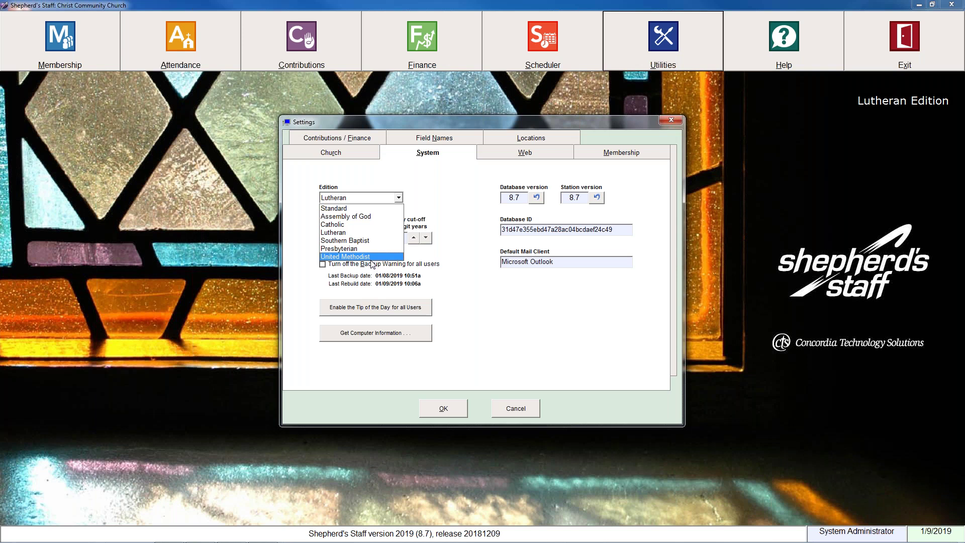
click(364, 234)
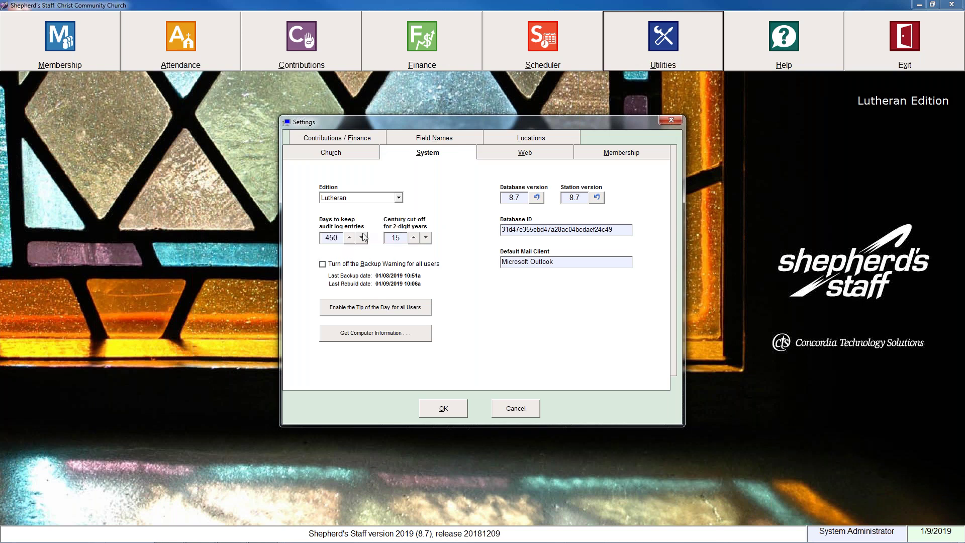
click(575, 324)
click(510, 413)
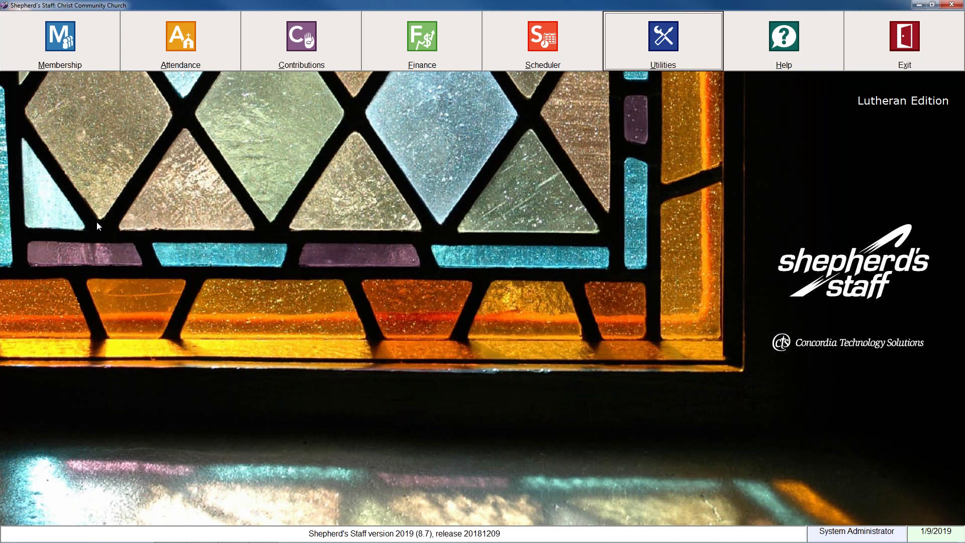
Return to the Membership module and open the Congregation Annual Report (LCMS) from the membership reports.
click(87, 34)
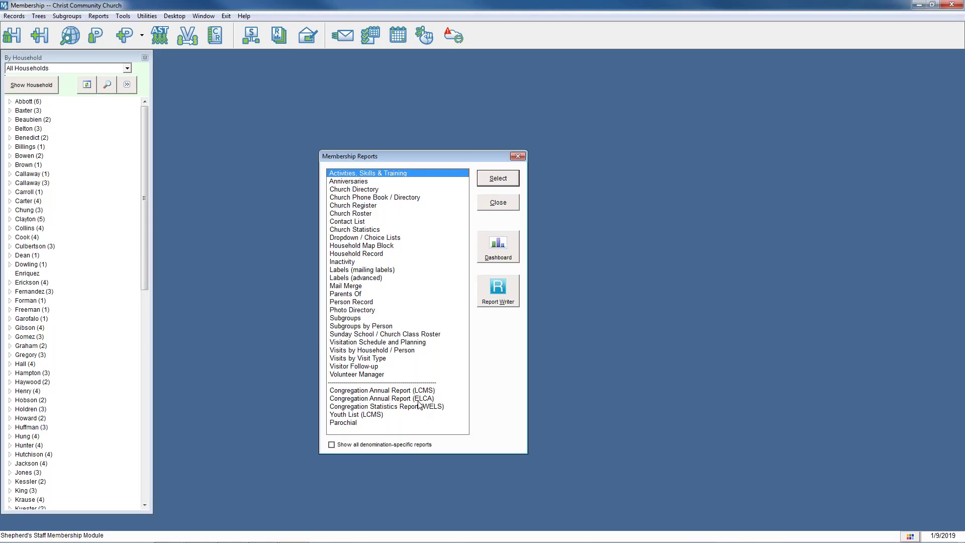
click(391, 391)
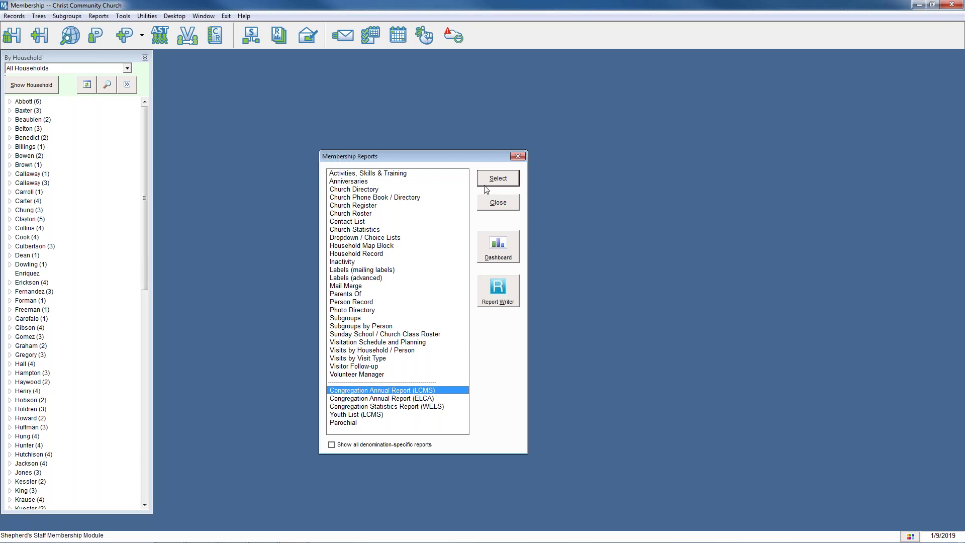
click(509, 180)
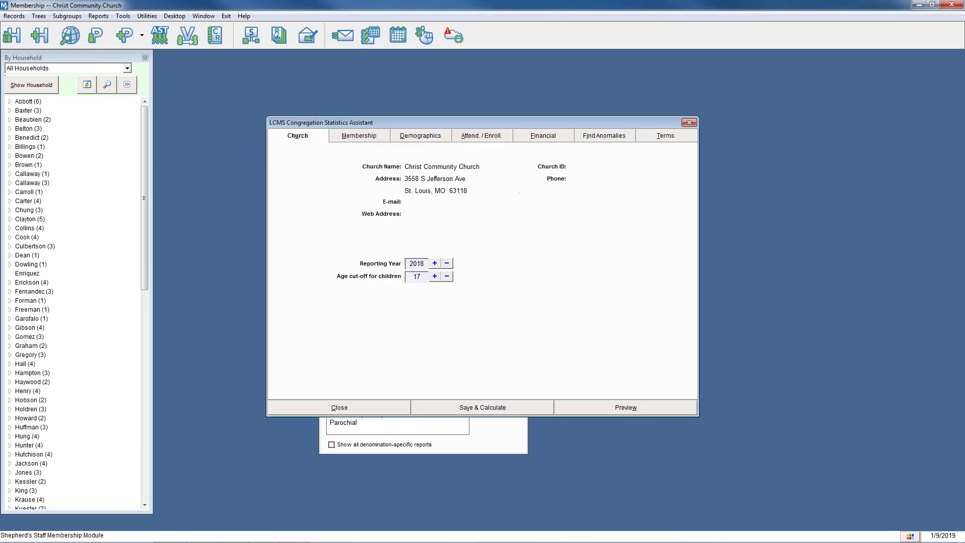
Review the report's church, membership, demographics and attendance pages, and read how Baptisms During the Year is calculated.
click(355, 137)
click(428, 137)
click(482, 136)
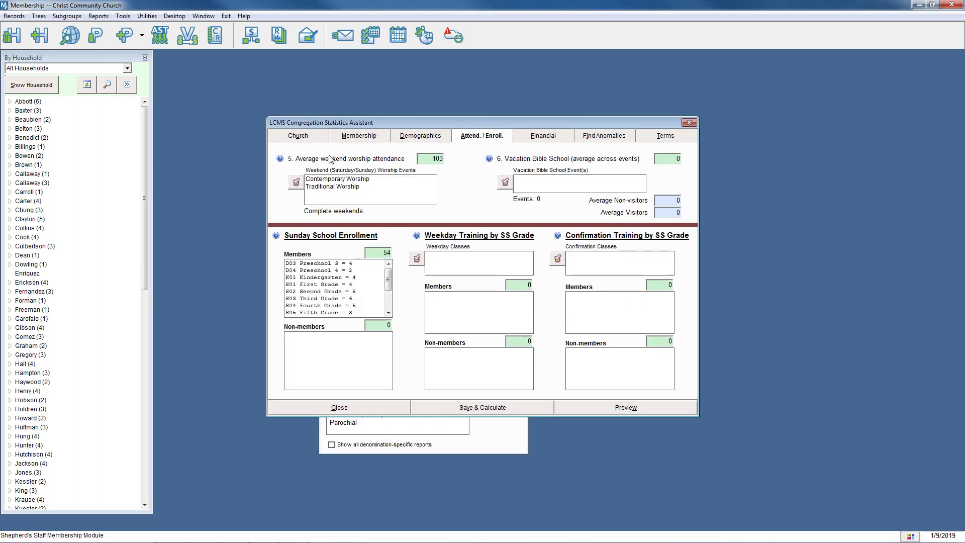
click(302, 136)
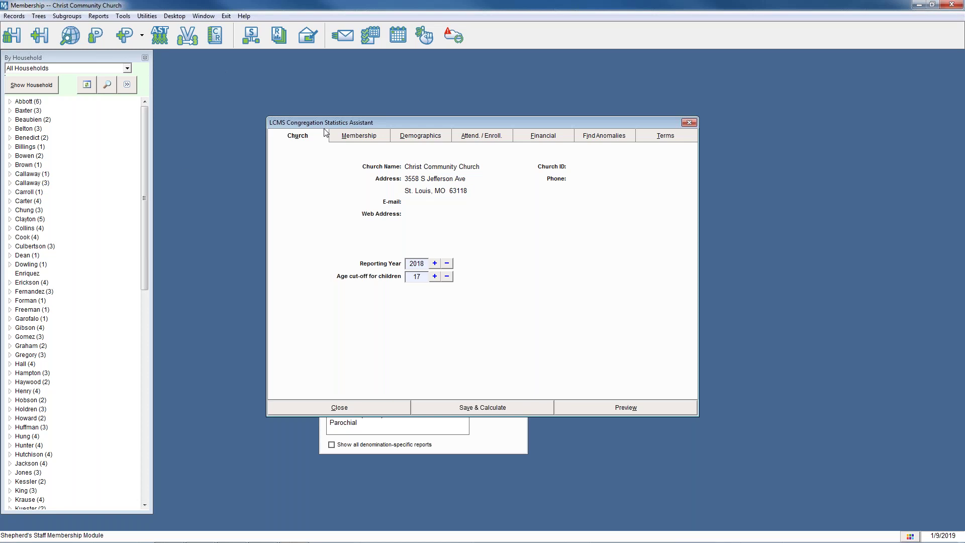
click(367, 136)
click(404, 135)
click(369, 136)
click(307, 140)
click(360, 139)
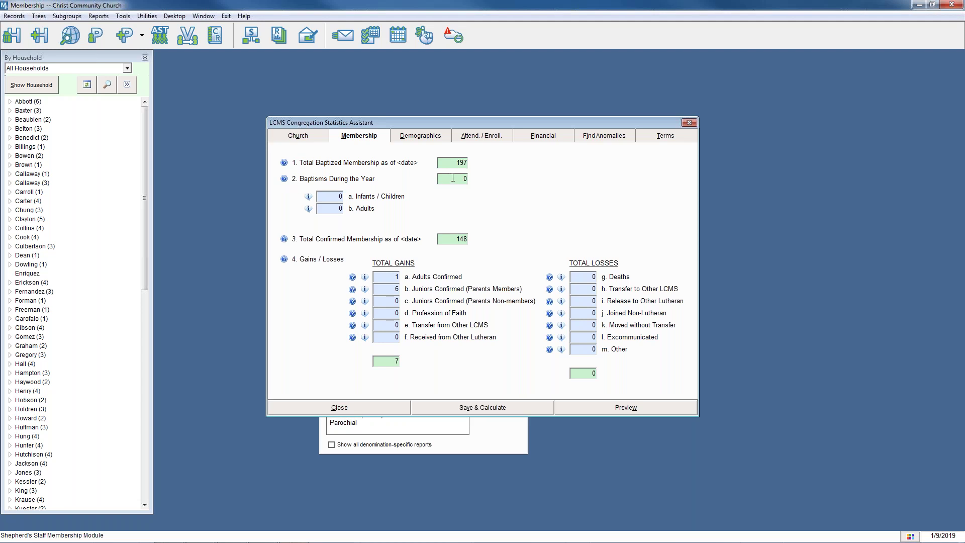
click(284, 179)
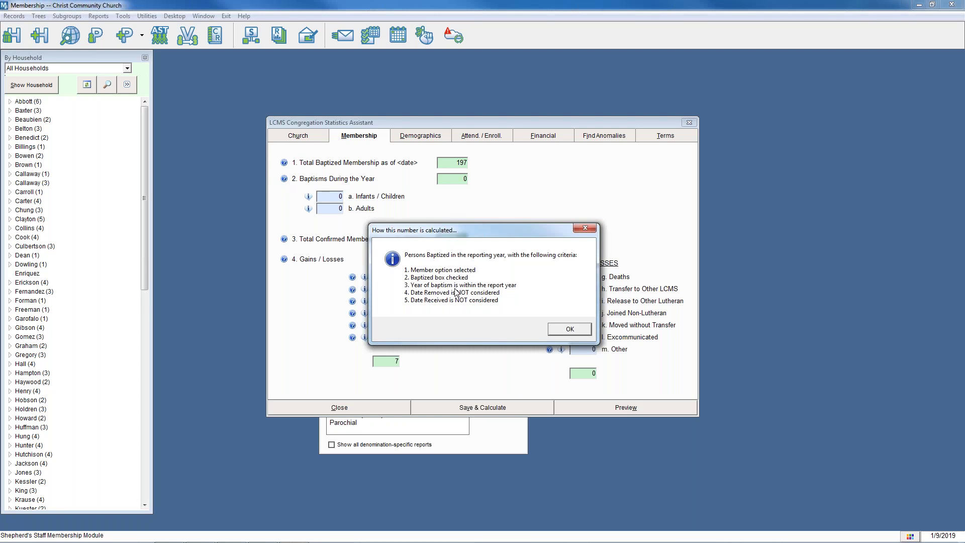
click(570, 329)
Open the newborn son's record from the Abbott household beside the statistics assistant and compare it with the Baptisms During the Year criteria.
double_click(28, 101)
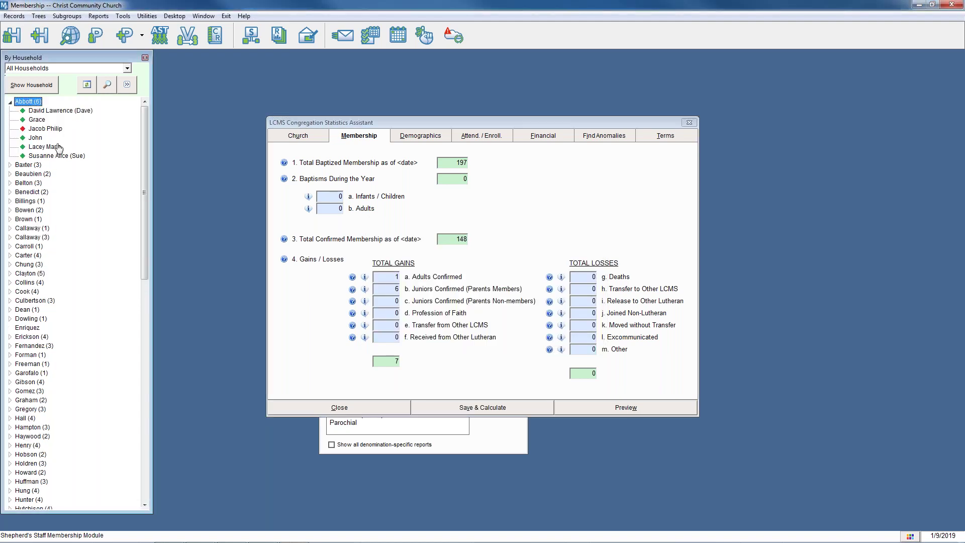
click(36, 137)
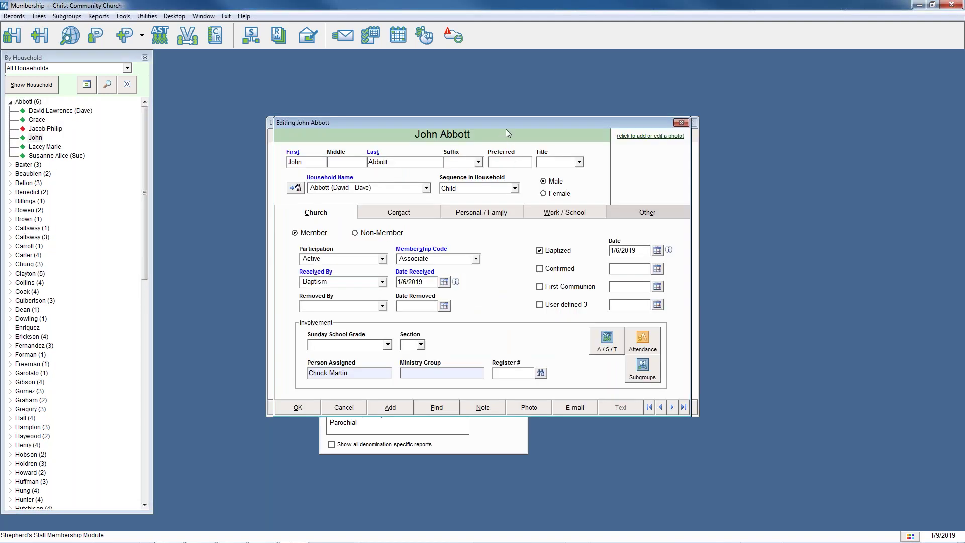
drag(580, 122, 833, 140)
click(285, 179)
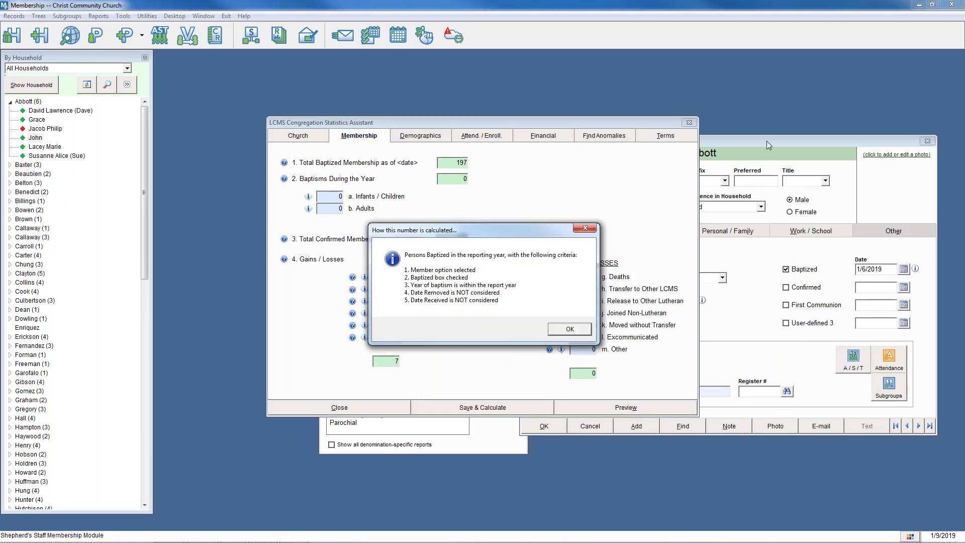
click(579, 331)
drag(513, 122, 319, 117)
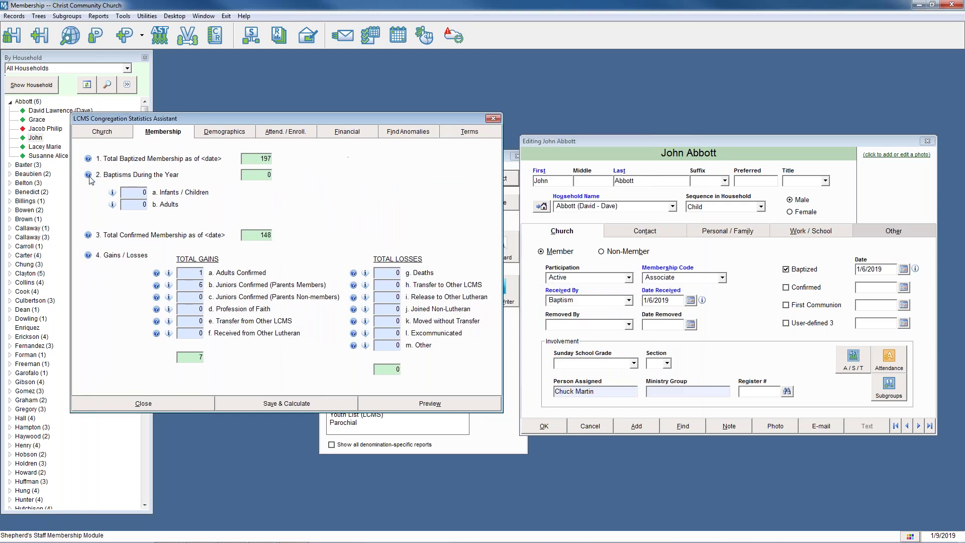
click(88, 175)
drag(495, 226, 360, 227)
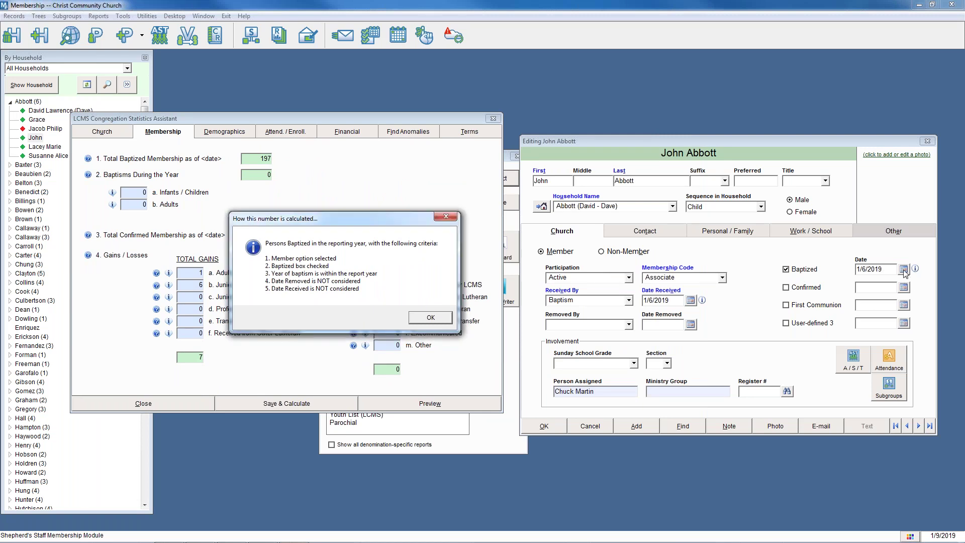
click(438, 322)
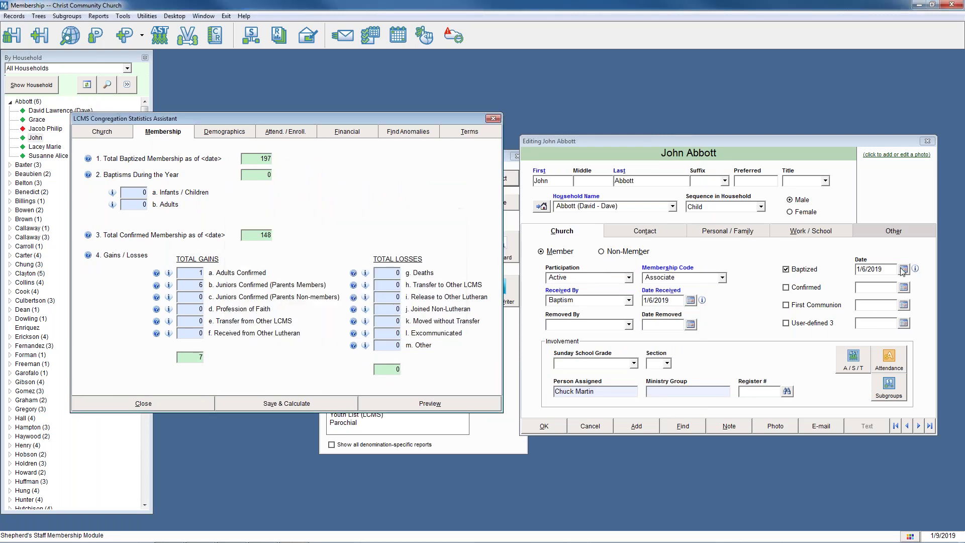
Set the baptism date on the newborn son's record to 12/30/2018.
click(904, 269)
click(372, 336)
click(374, 358)
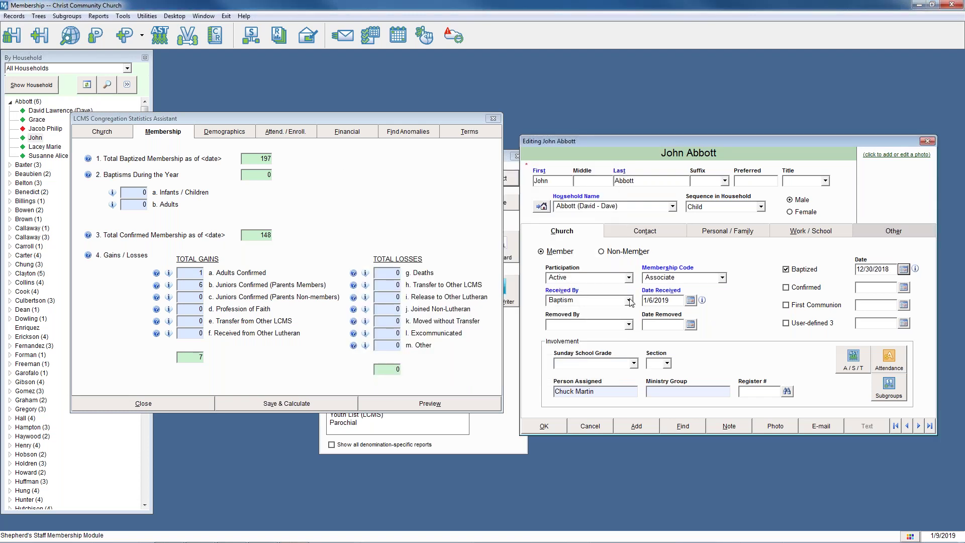
Set the newborn son's Date Received to 12/30/2018, check his birth date, and return to his church information.
click(690, 301)
click(529, 357)
click(370, 340)
click(369, 358)
click(699, 234)
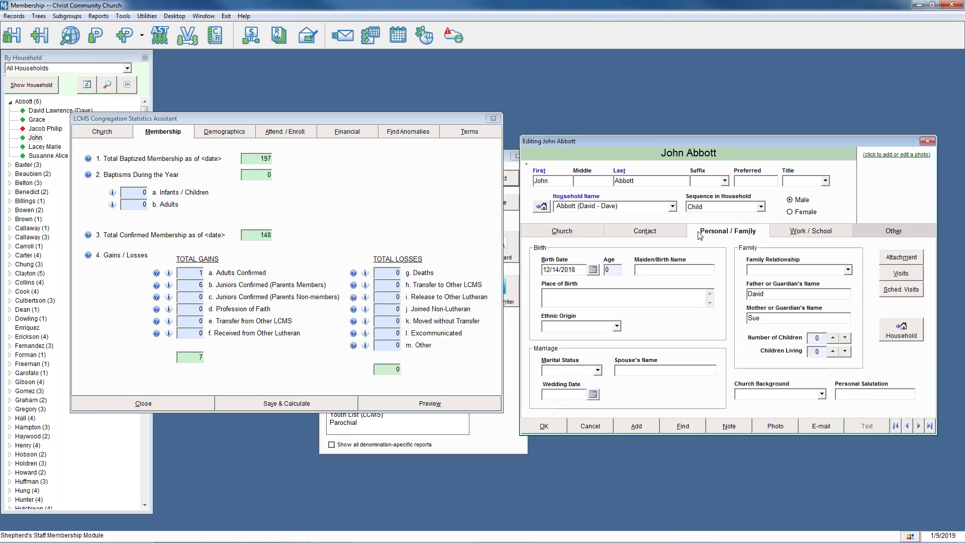
click(560, 230)
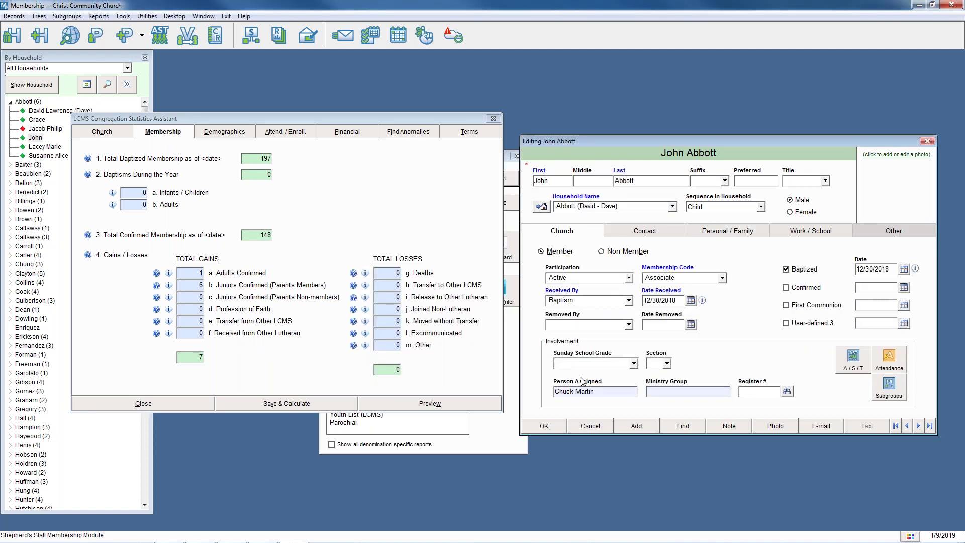
Save the newborn son's record, reopen the statistics assistant, and check who is counted under Infants / Children baptisms on the membership page.
click(544, 426)
click(492, 118)
click(501, 180)
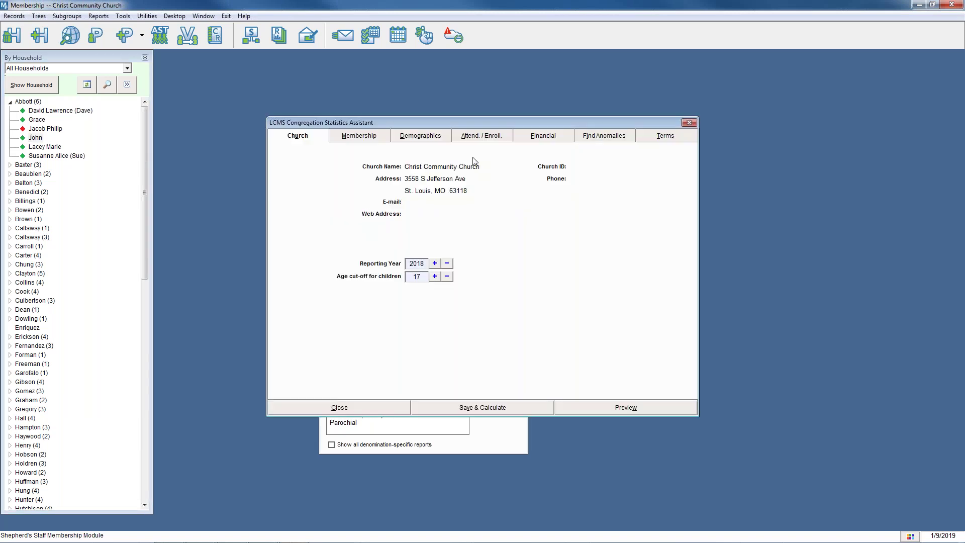
click(368, 141)
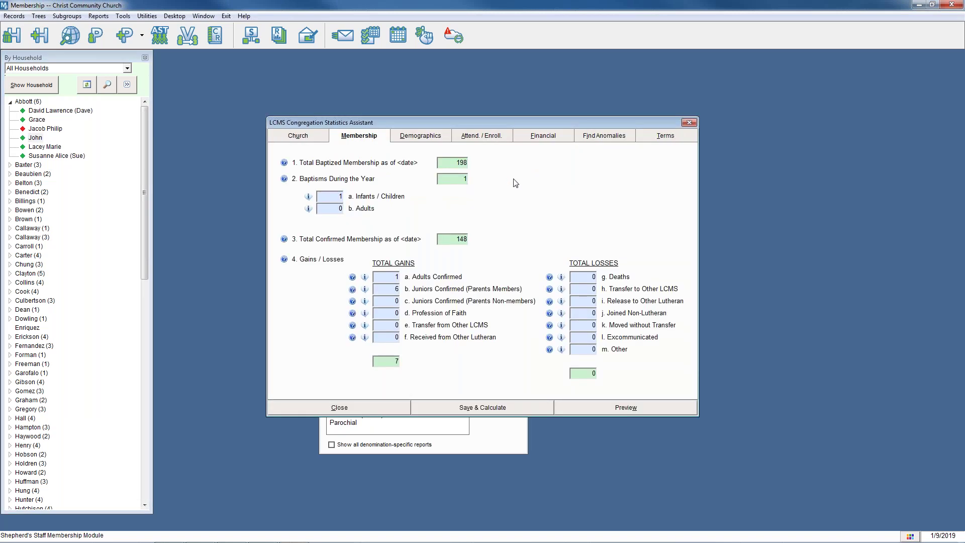
click(309, 198)
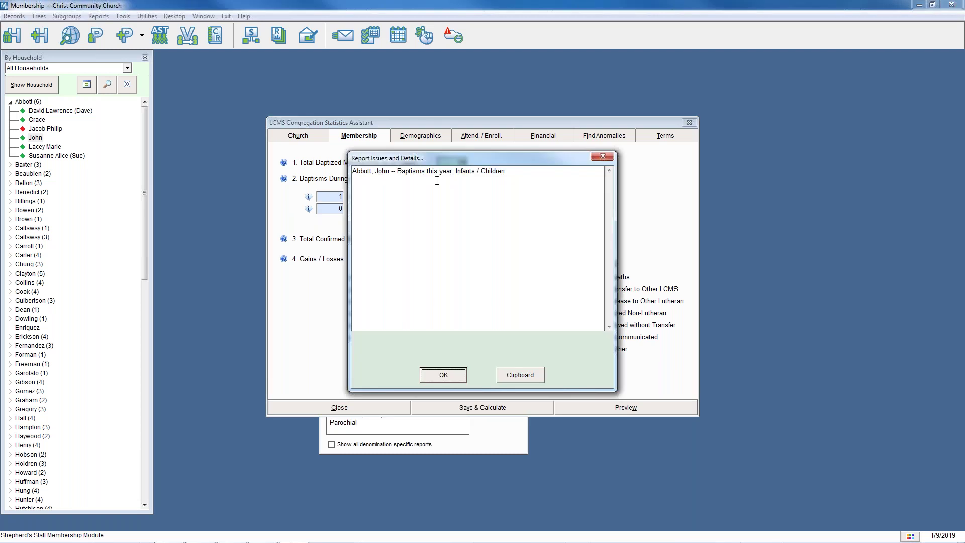
click(443, 375)
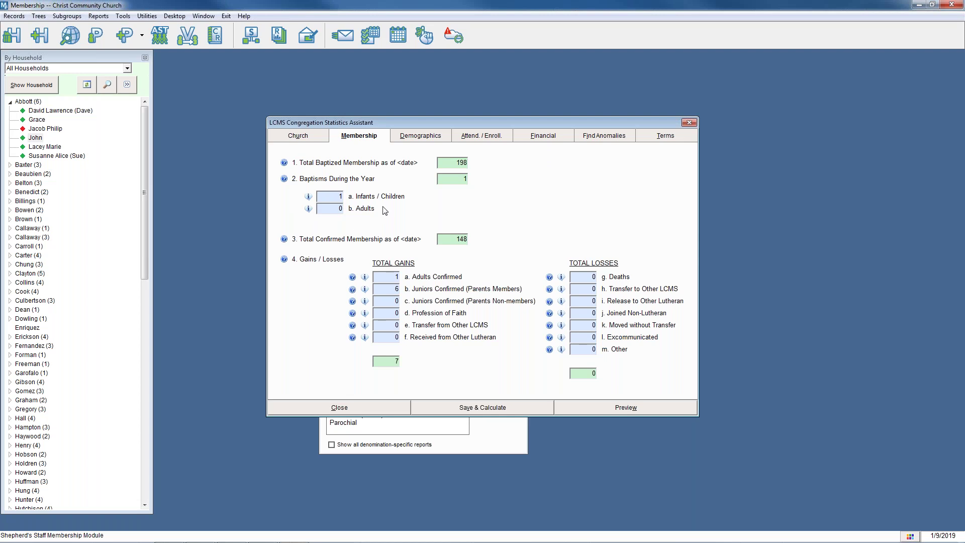
Read how Total Baptized Membership, Gains / Losses and Adults Confirmed are calculated.
click(284, 164)
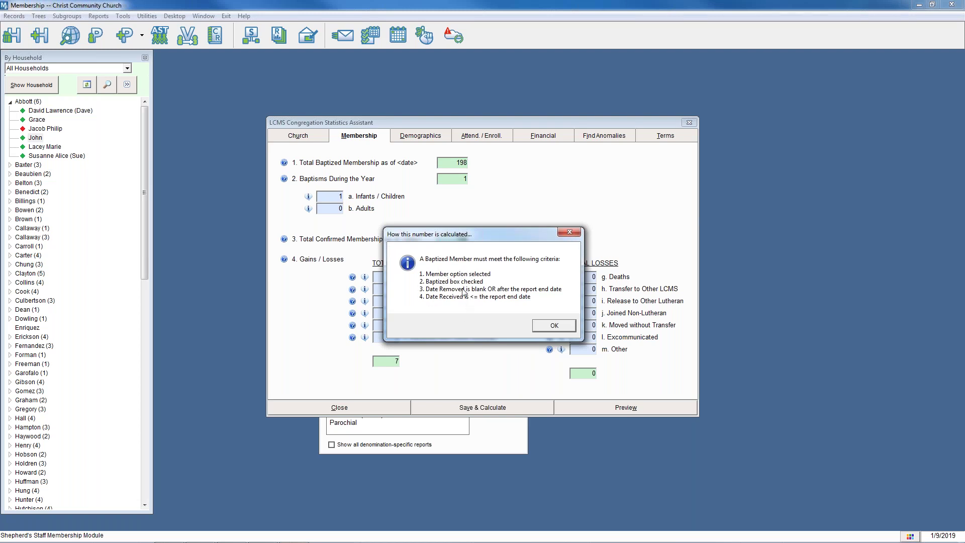
click(563, 327)
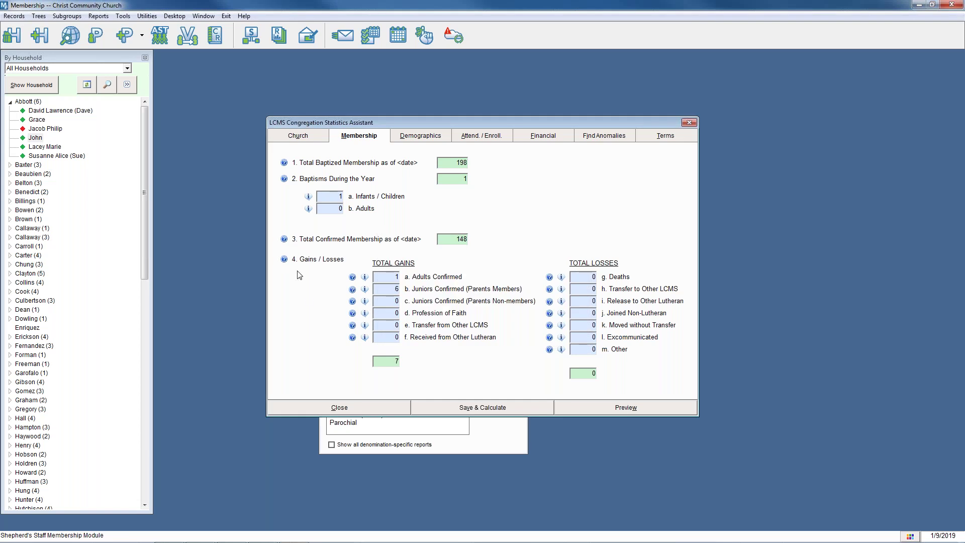
click(284, 260)
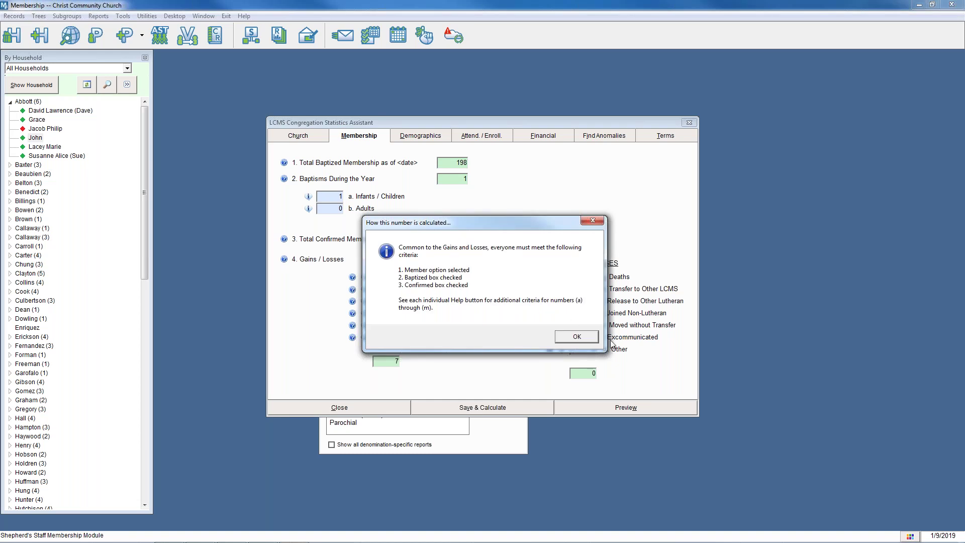
click(559, 342)
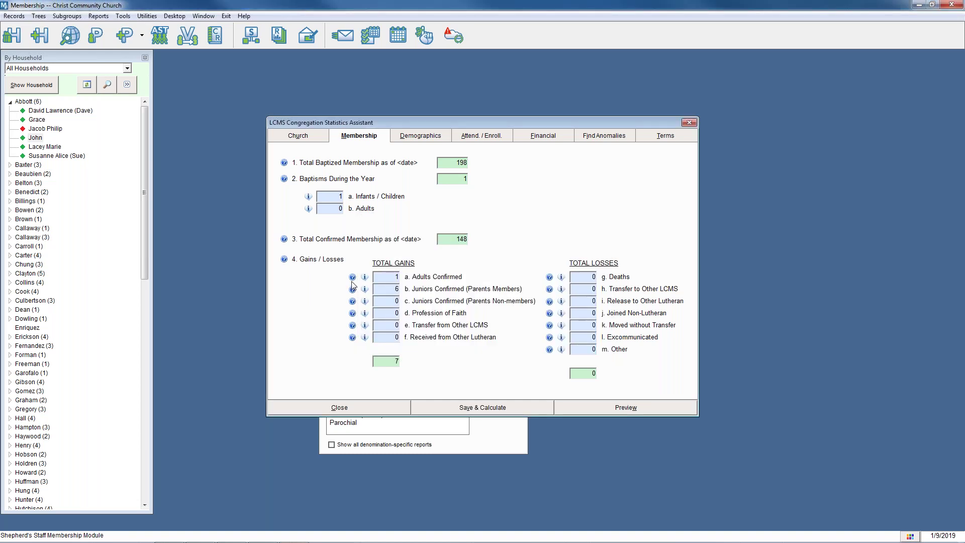
click(353, 277)
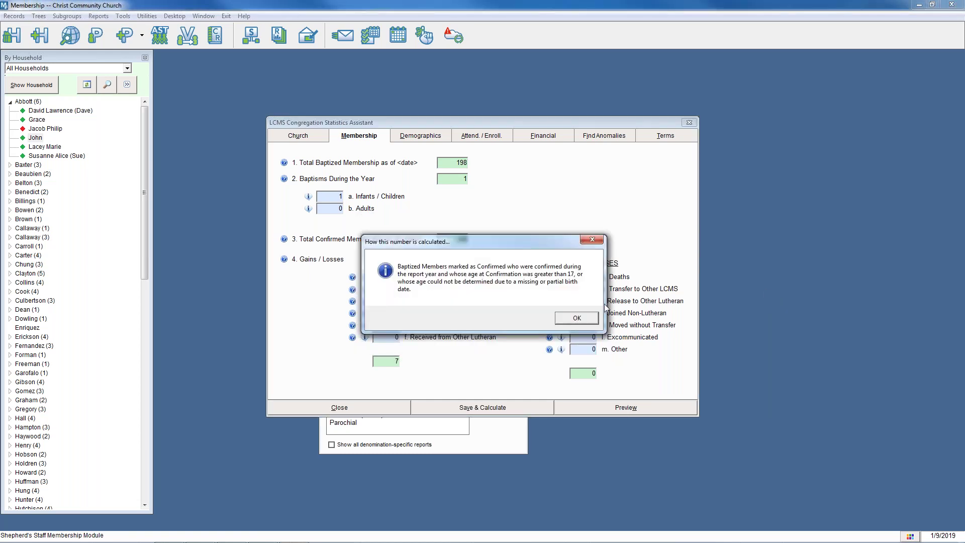
click(578, 318)
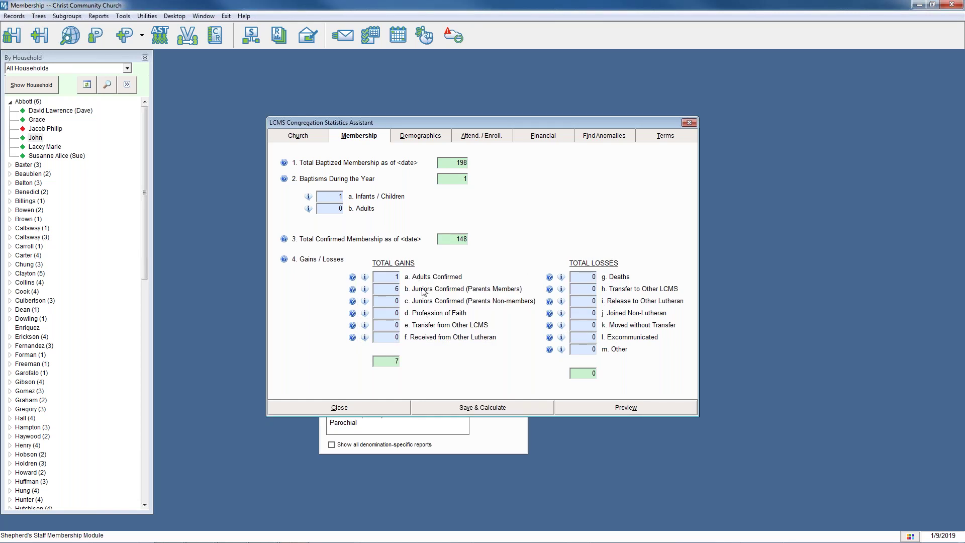
Check which people are counted under Juniors Confirmed (Parents Members).
click(365, 290)
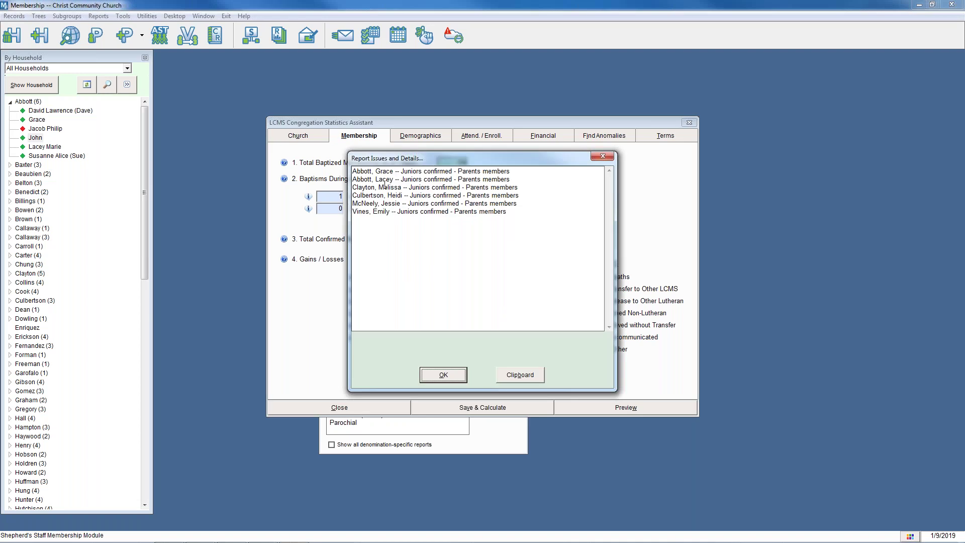
click(397, 171)
click(446, 377)
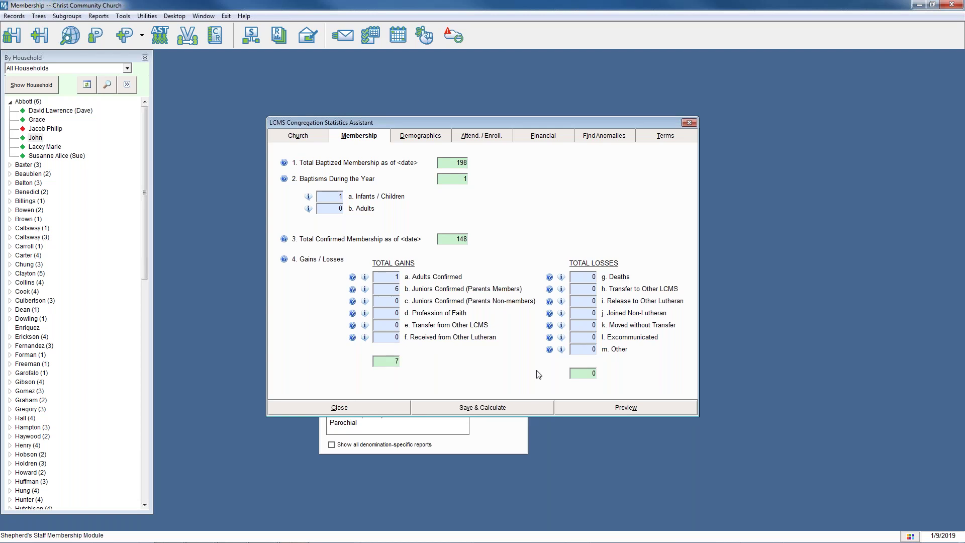
Read how Deaths are calculated and compare the criteria with the Abbott household's deceased son's record, opened beside the statistics assistant.
click(551, 279)
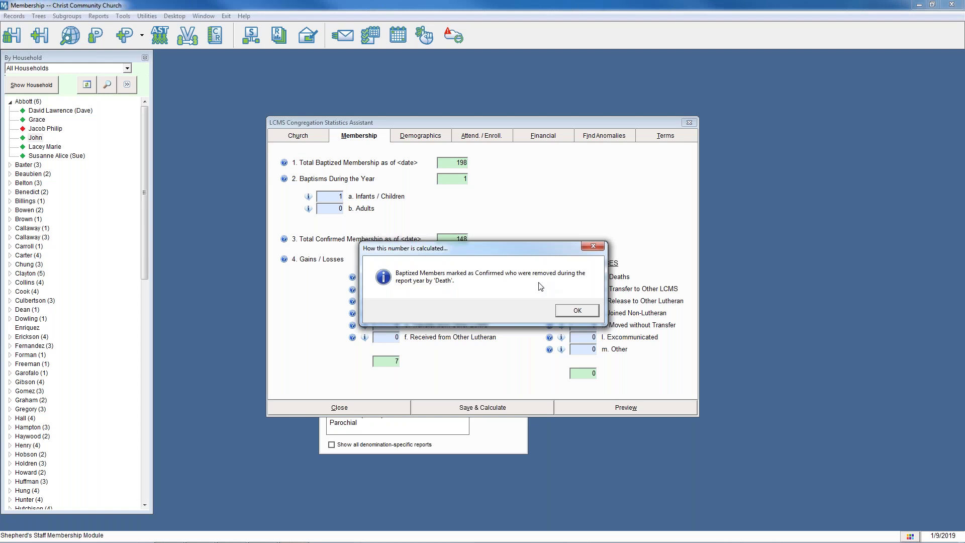
click(577, 310)
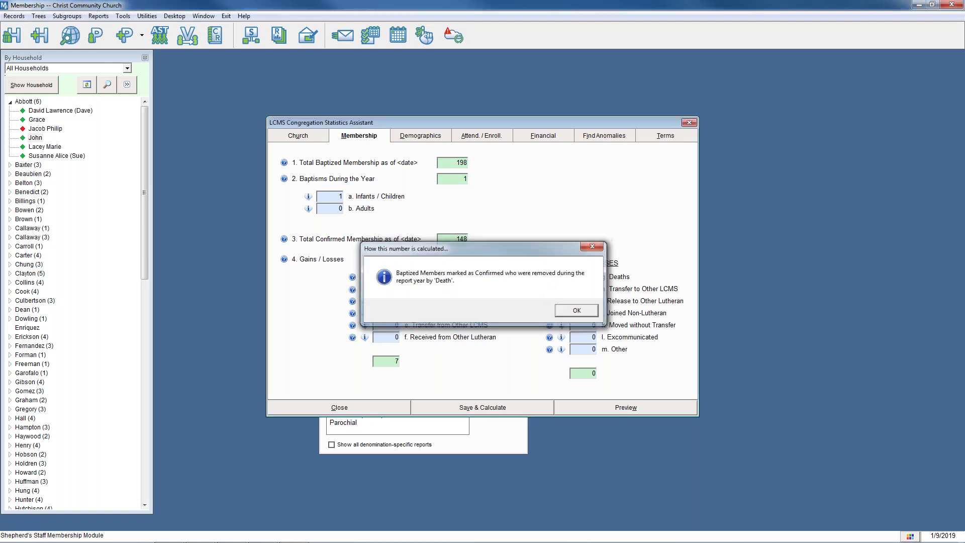
double_click(57, 130)
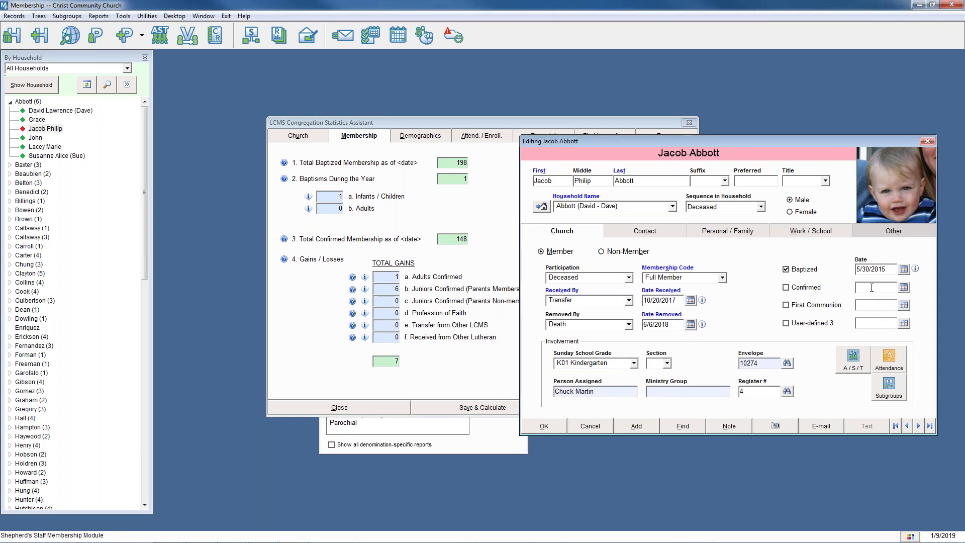
drag(769, 143, 794, 142)
drag(500, 121, 361, 117)
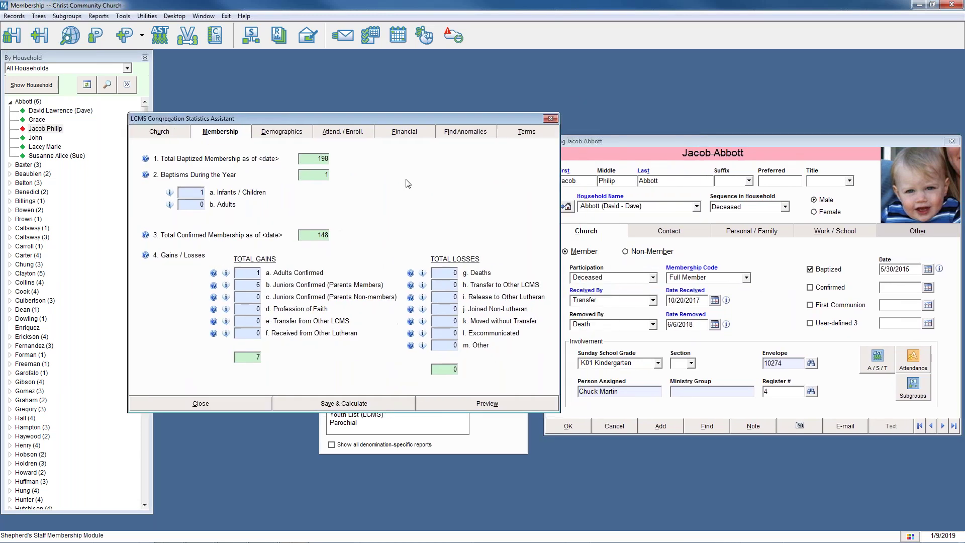
click(411, 273)
drag(458, 246, 406, 250)
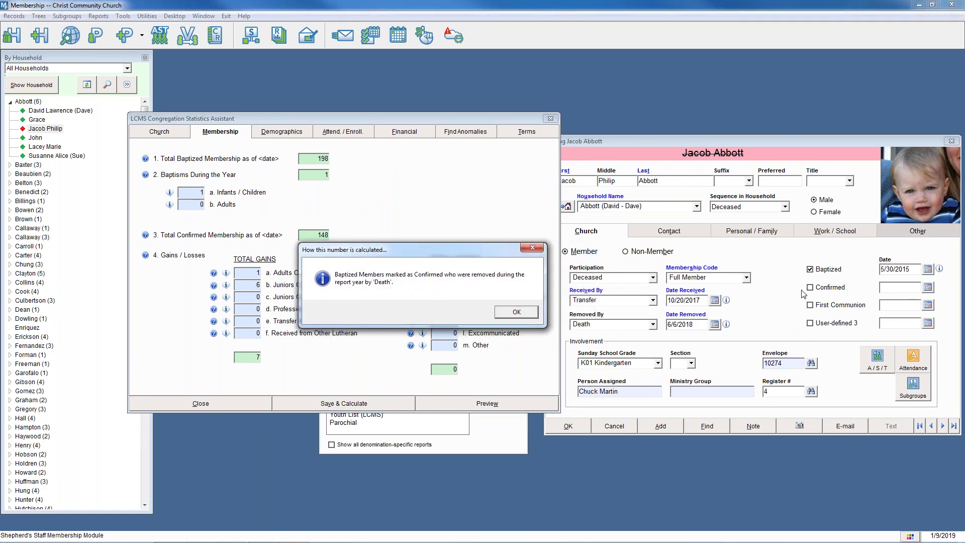
click(522, 320)
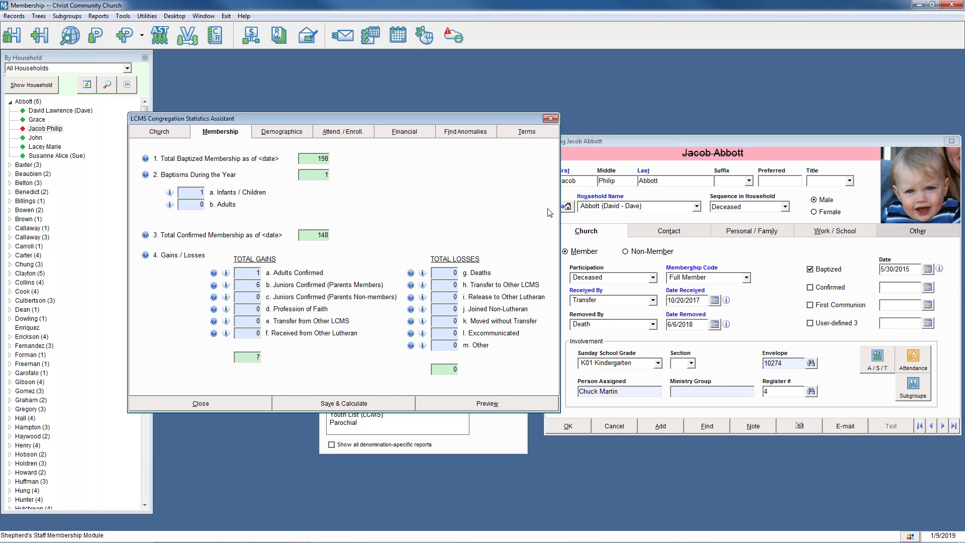
Reread the Deaths criteria against the deceased son's church information, and close his record without changes.
click(411, 274)
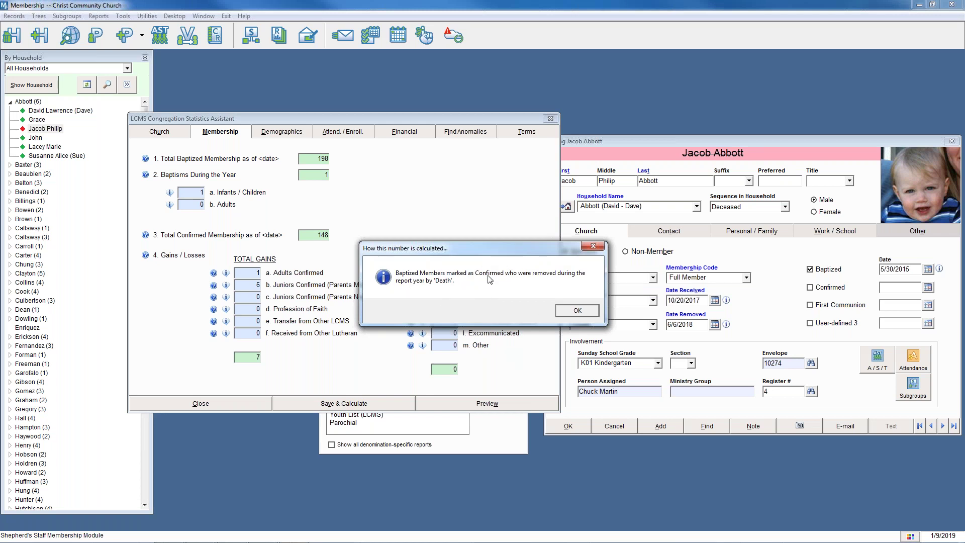
mouse_move(443, 248)
mouse_down()
mouse_move(442, 314)
mouse_move(439, 256)
mouse_up()
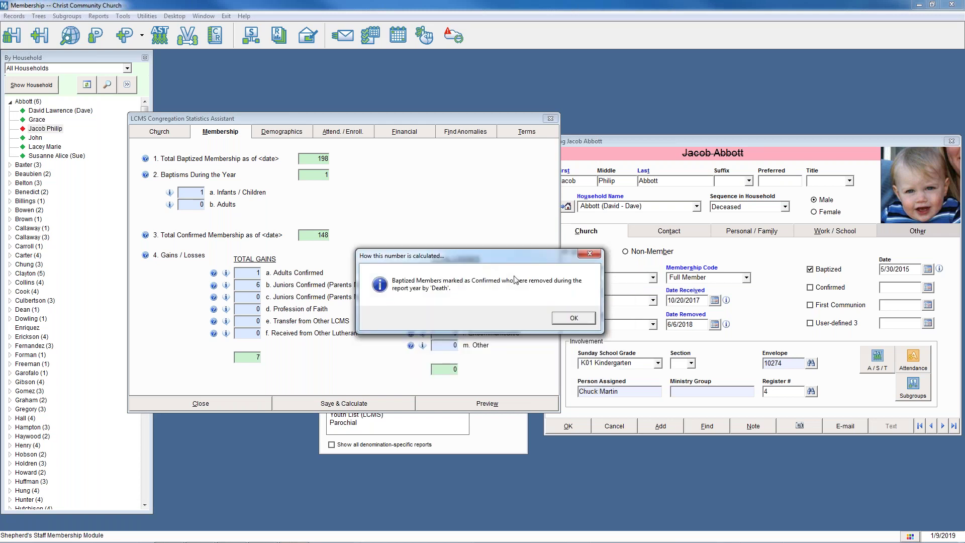
click(565, 319)
click(954, 142)
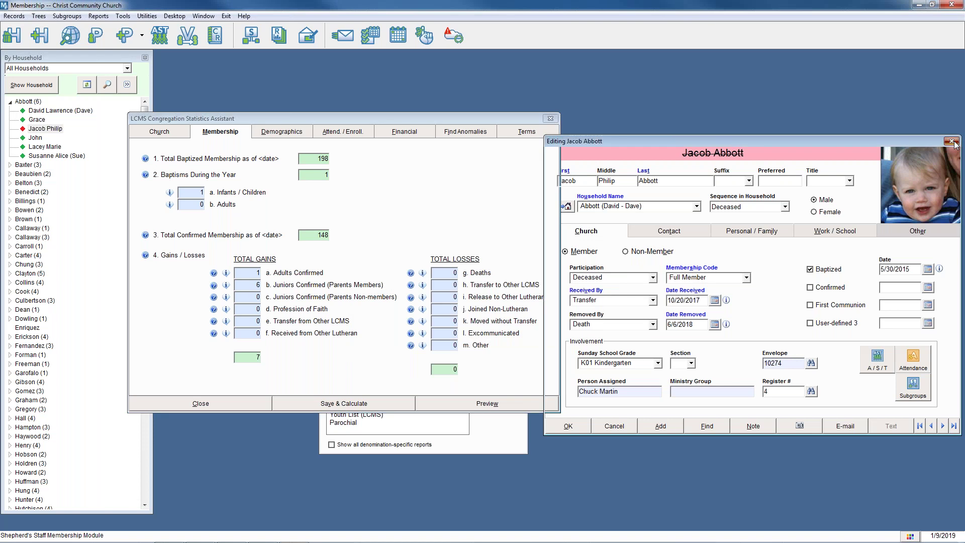
click(952, 141)
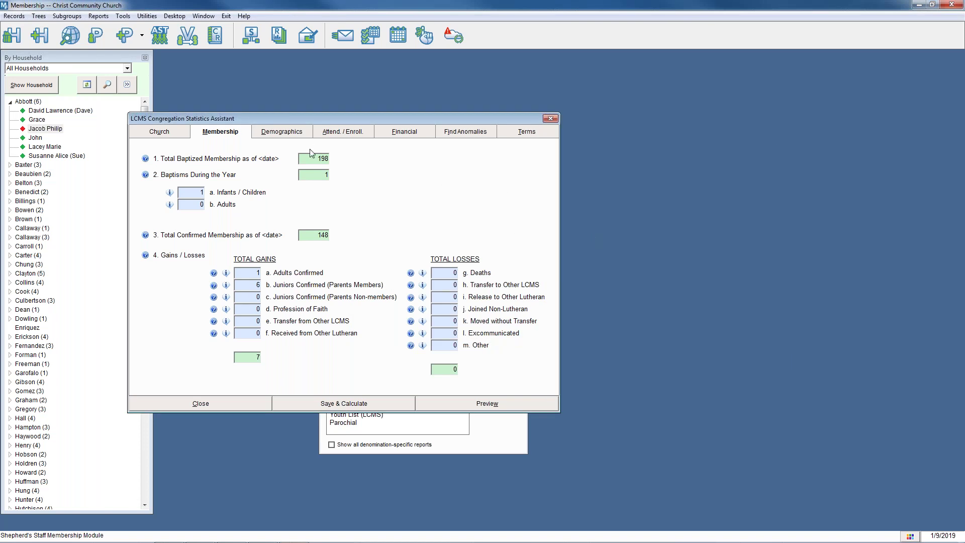
Review the report's demographics page and the lists of members aged 50 to 64 and 19 to 34.
click(293, 132)
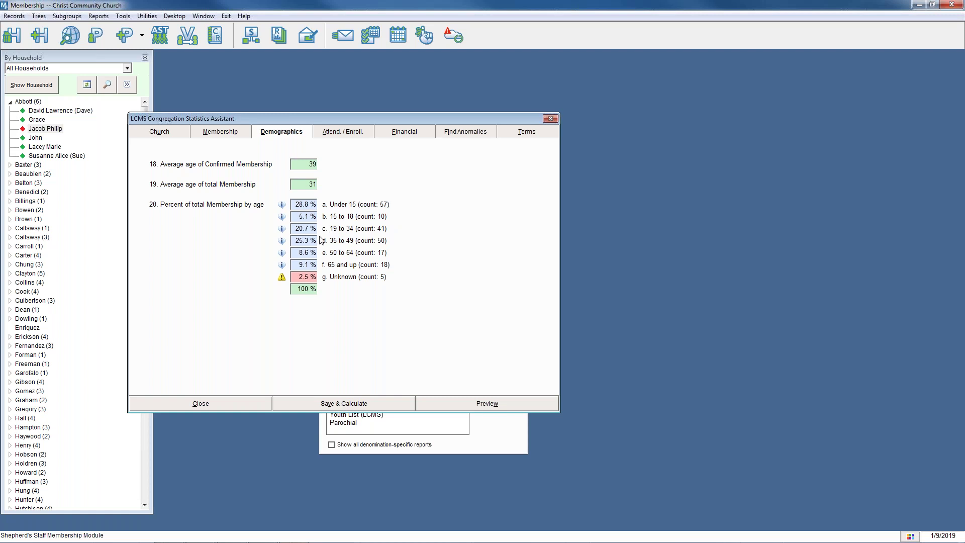
click(344, 132)
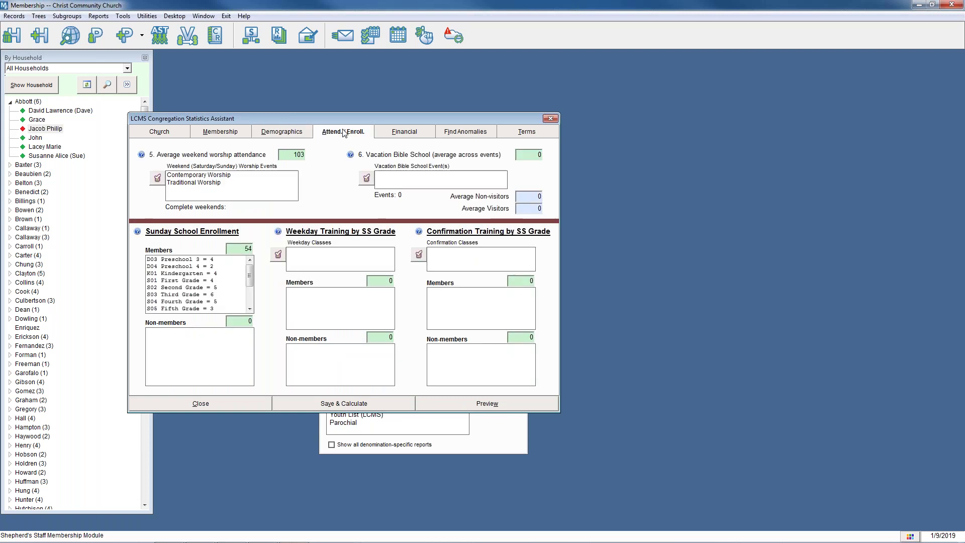
click(289, 135)
click(281, 252)
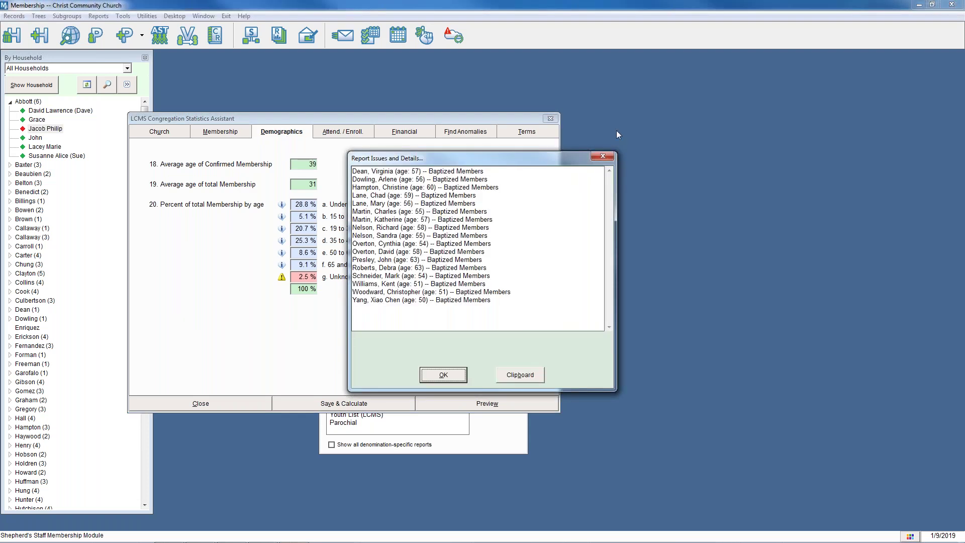
click(603, 157)
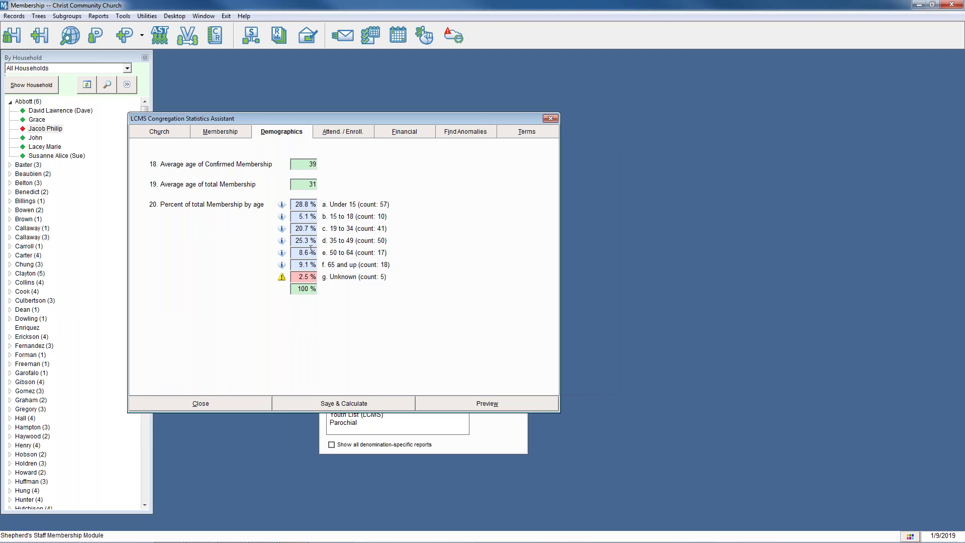
click(280, 229)
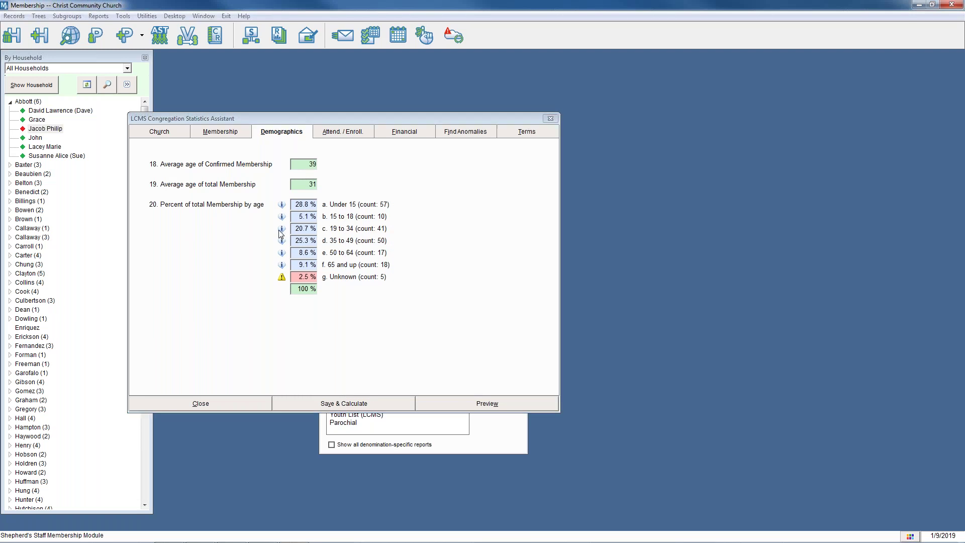
click(545, 262)
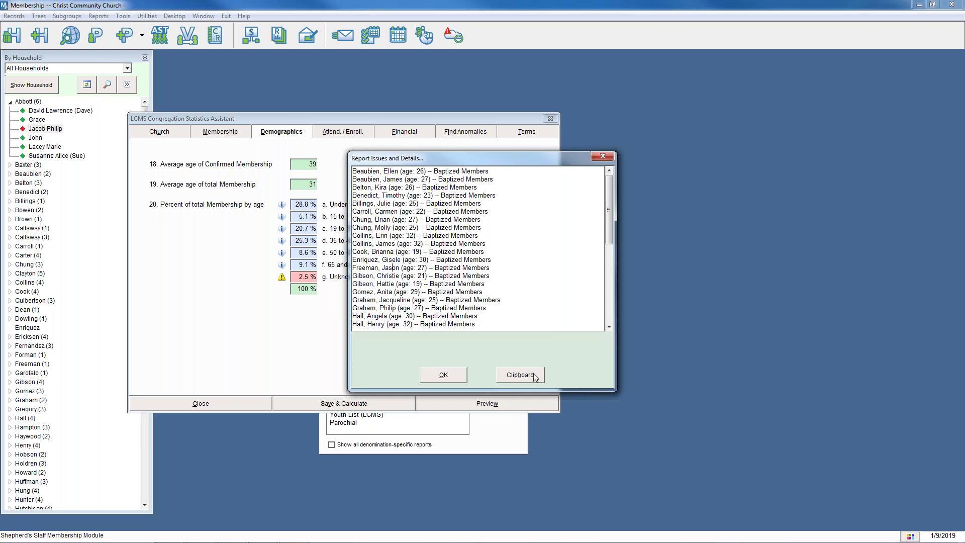
click(433, 377)
click(435, 376)
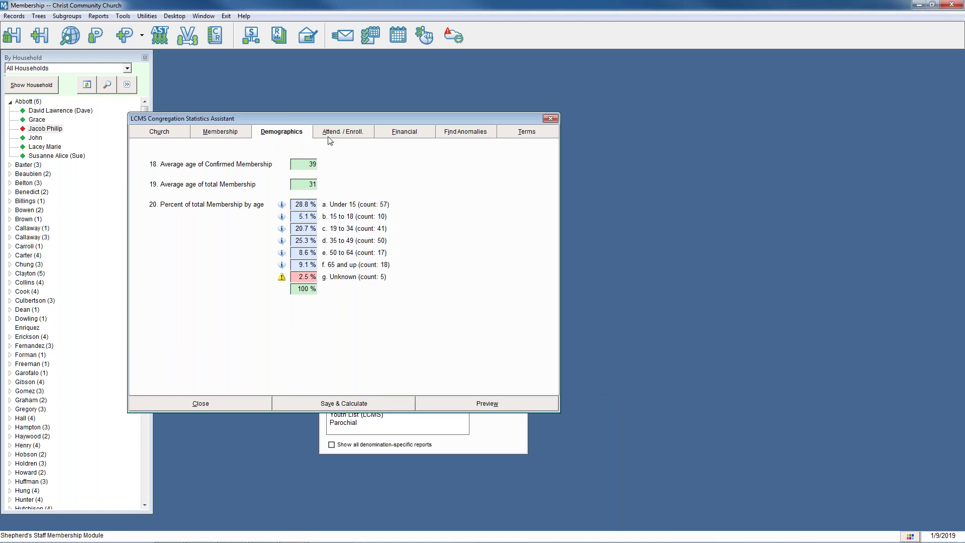
Read how average weekend worship attendance is calculated, and look over the Sunday School enrollment by grade.
click(336, 134)
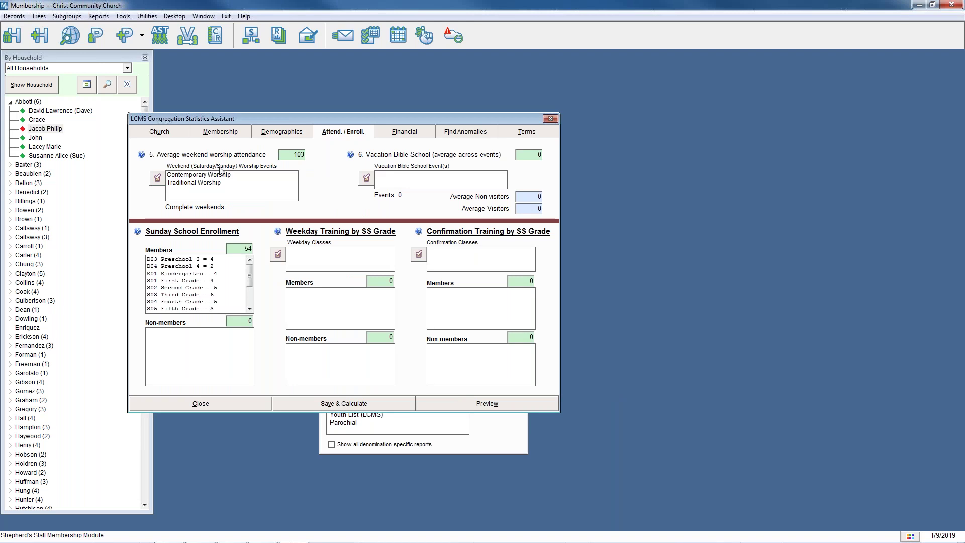
click(141, 156)
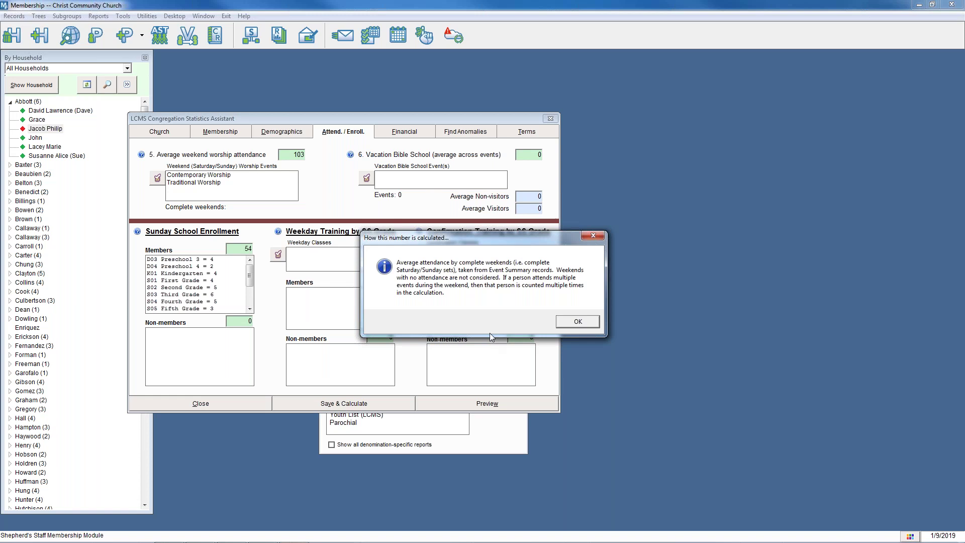
click(578, 321)
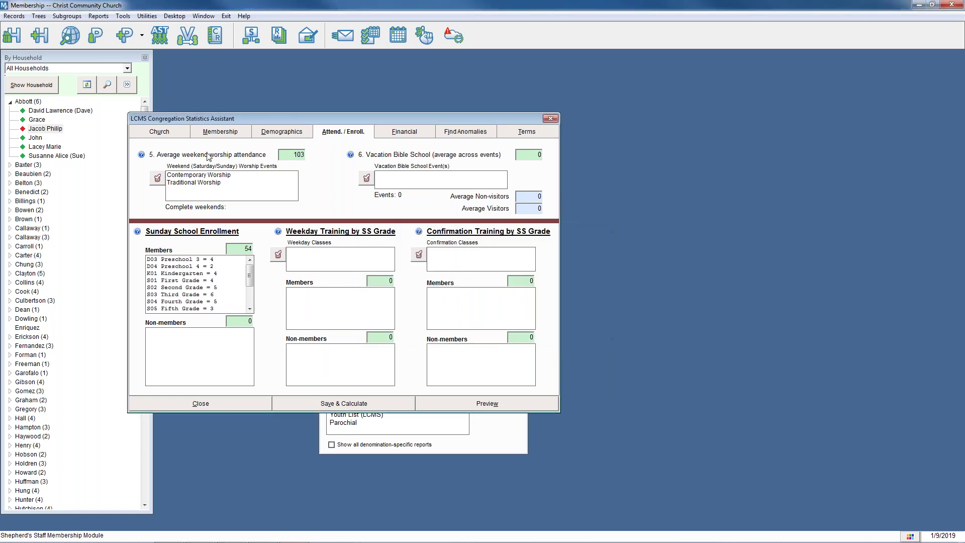
click(216, 266)
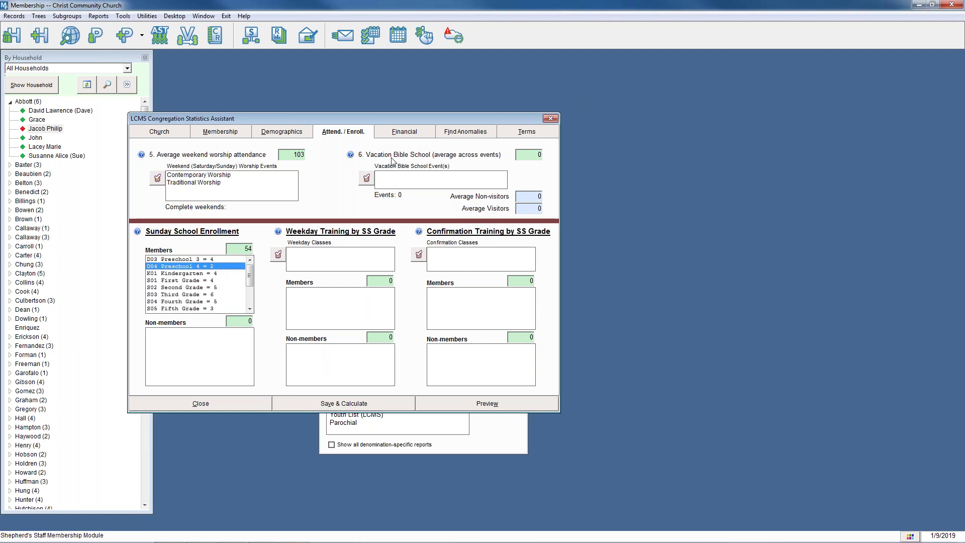
Assign all income and dedicated accounts to both Total Contributions and Total Other Income in the financial receipts.
click(394, 133)
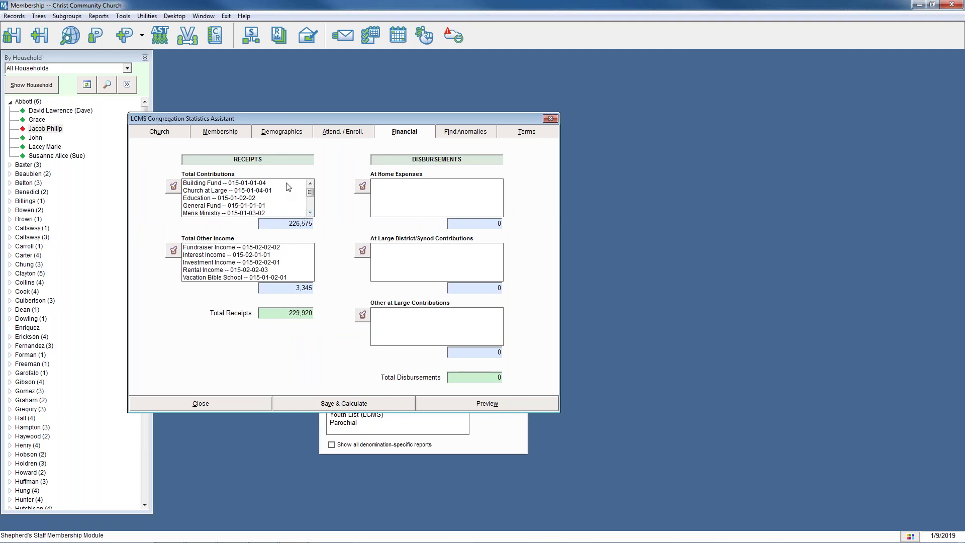
click(173, 186)
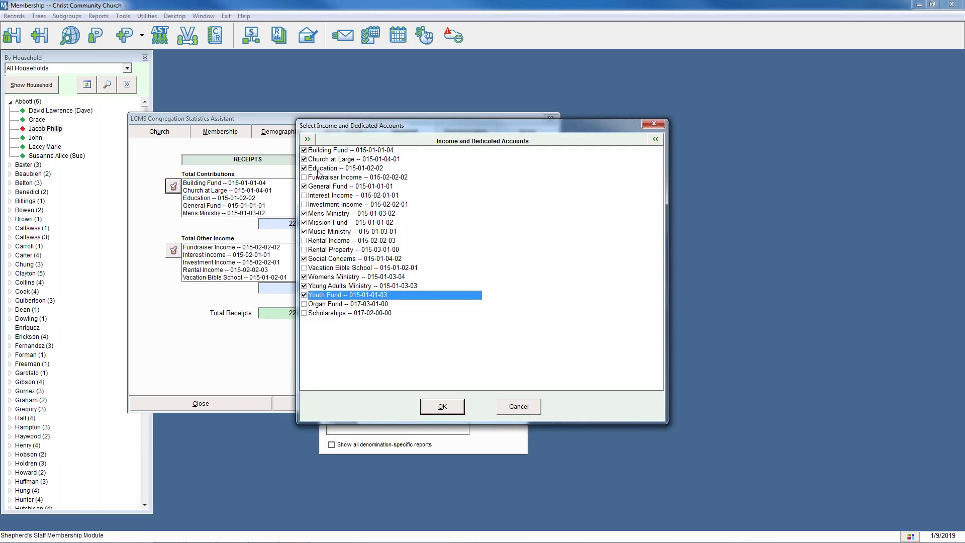
click(304, 178)
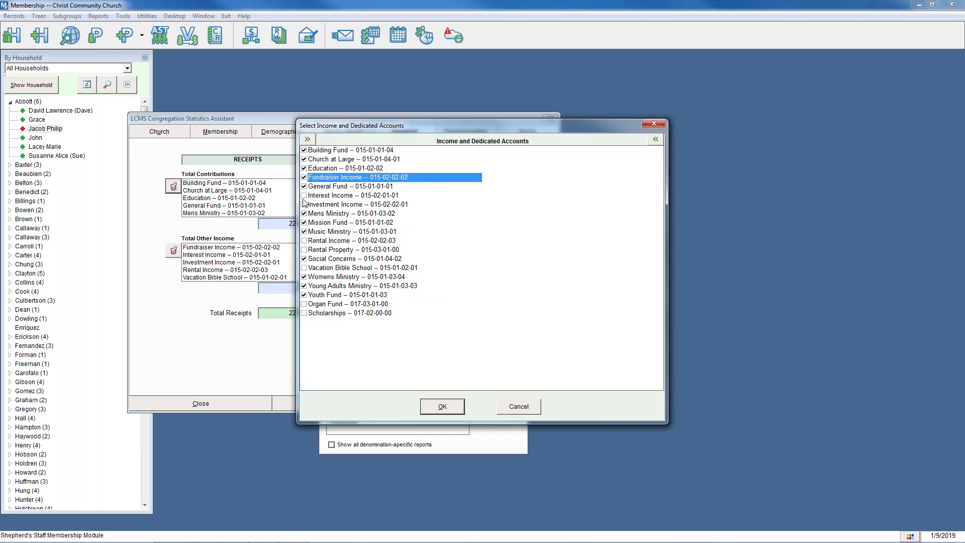
click(308, 139)
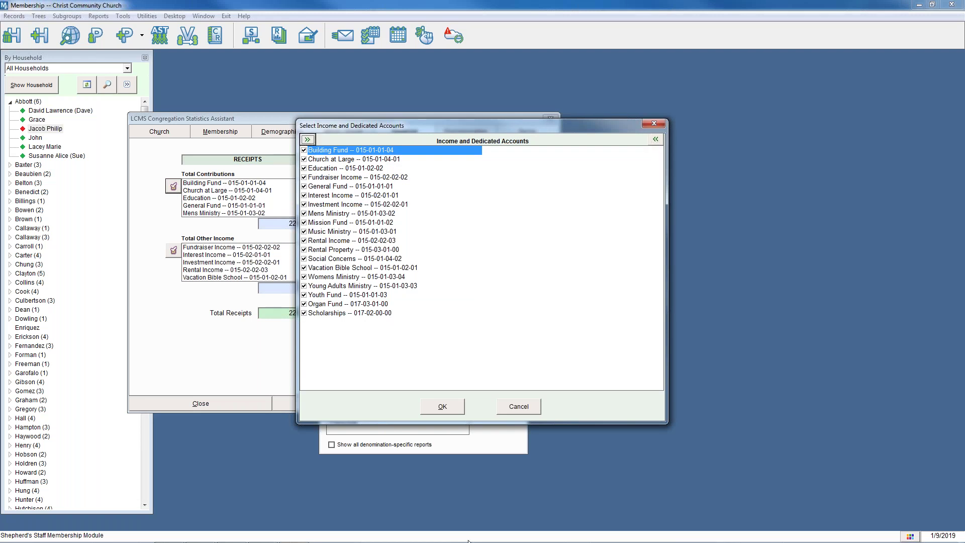
click(435, 409)
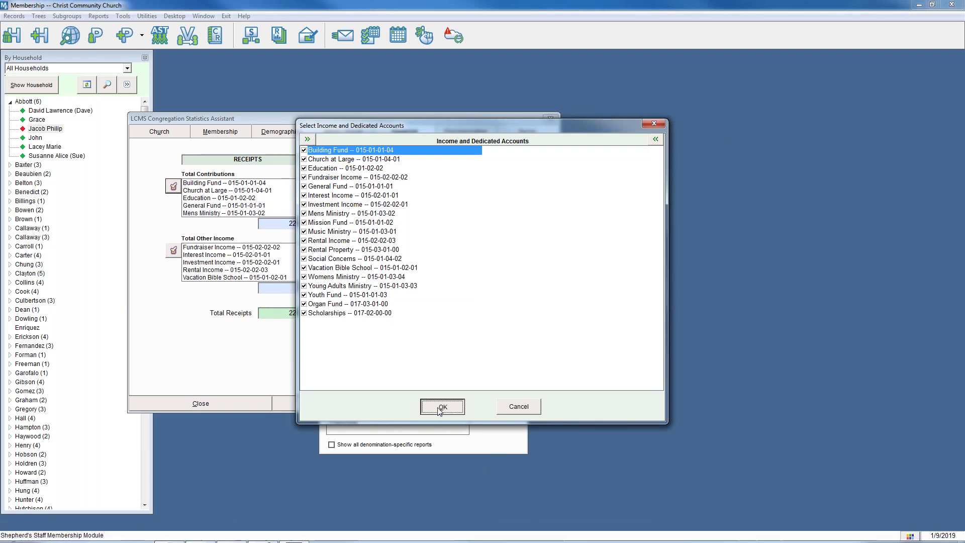
click(173, 250)
click(445, 409)
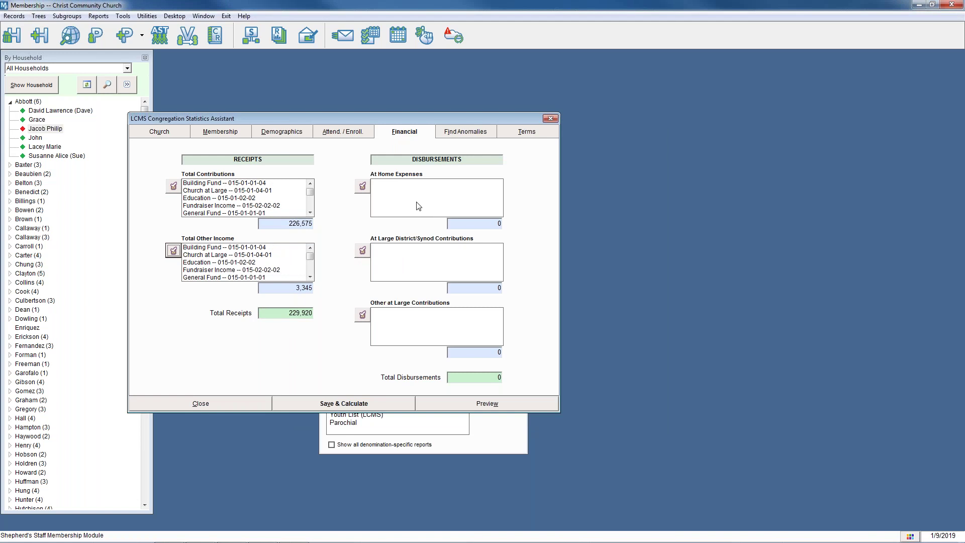
Run the anomaly search for the 2018 report, review the listed data entry issues, and close the preview.
click(473, 138)
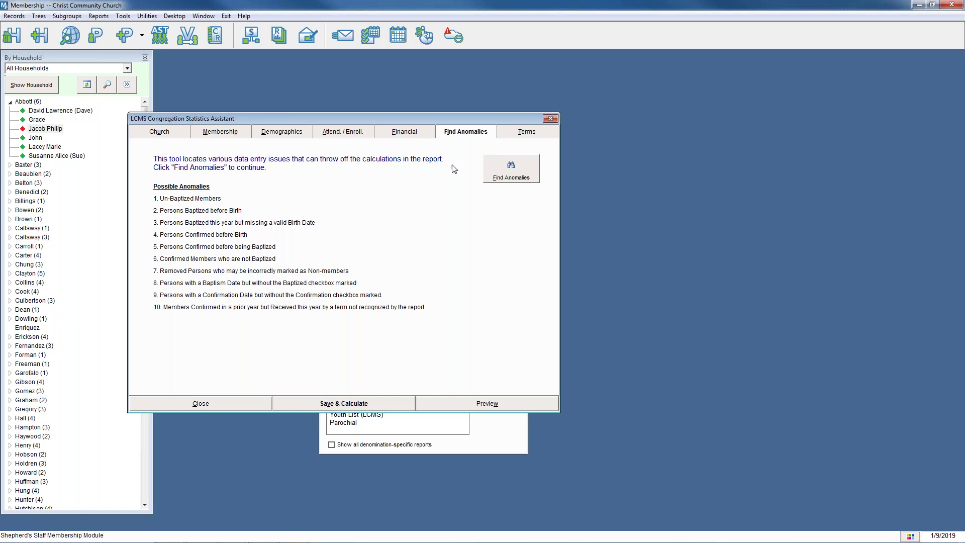
click(508, 170)
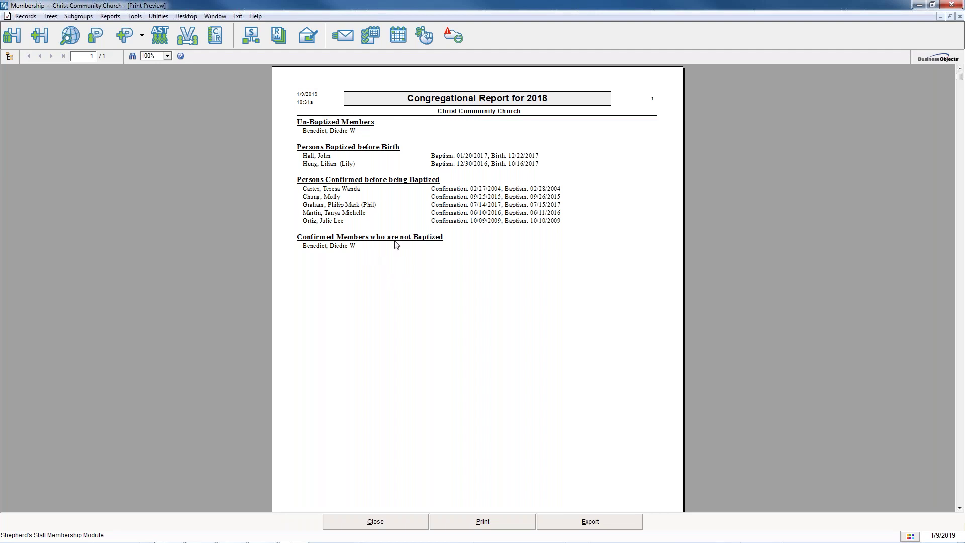
click(399, 522)
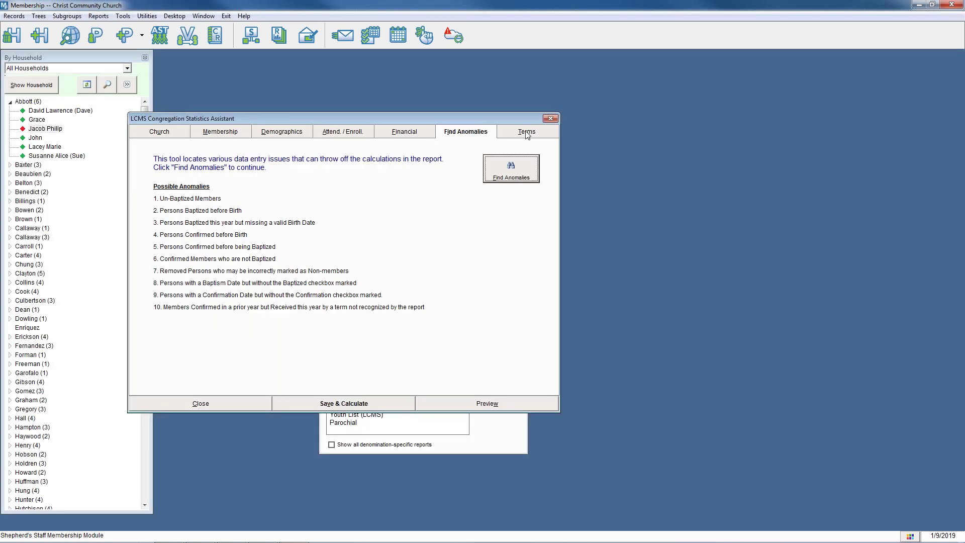
Review the report's Received By and Removed By terms, including Transfer LCMS and Moved (No Transfer), and add any missing terms.
click(528, 134)
click(210, 191)
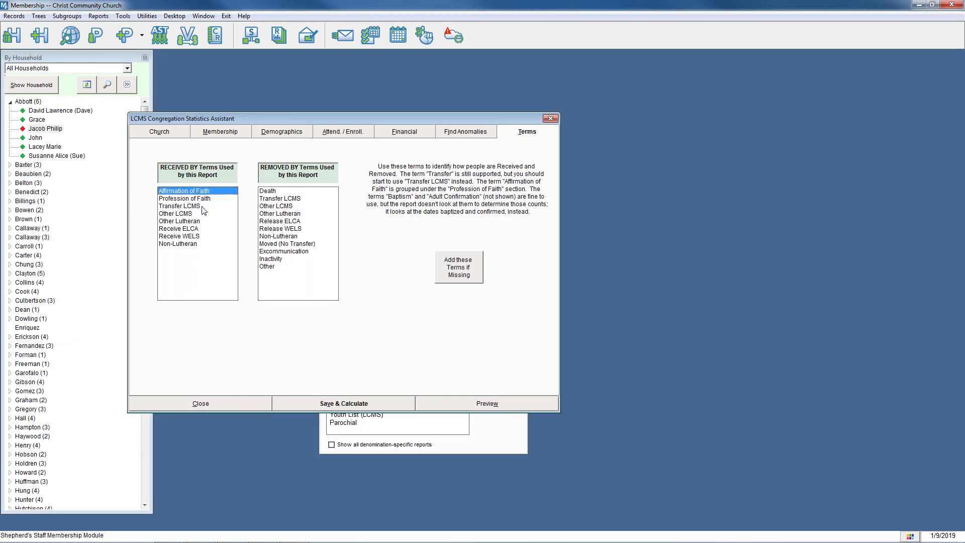
click(202, 206)
click(277, 206)
click(276, 245)
click(451, 275)
click(564, 333)
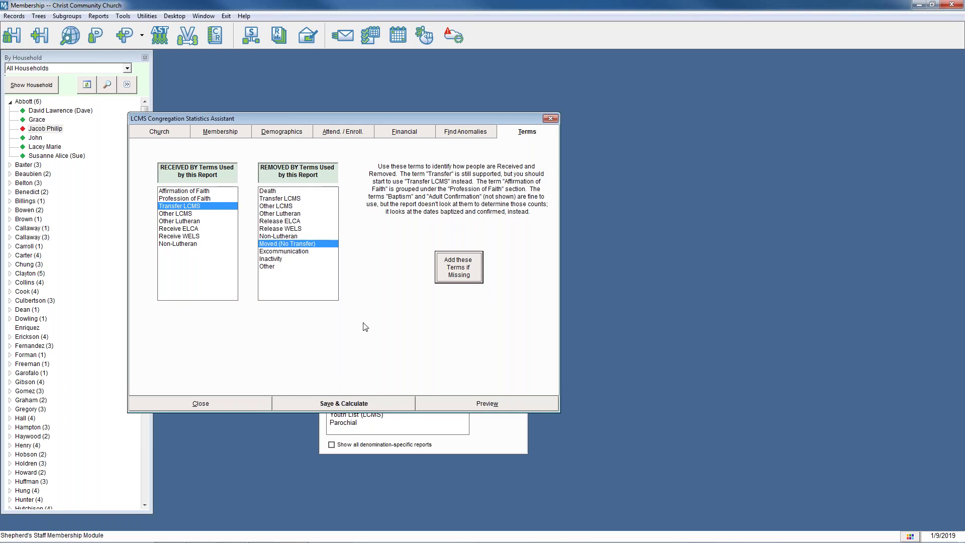
Try to save and recalculate the congregation statistics, and close the LCMS Congregation Statistics Assistant.
click(367, 405)
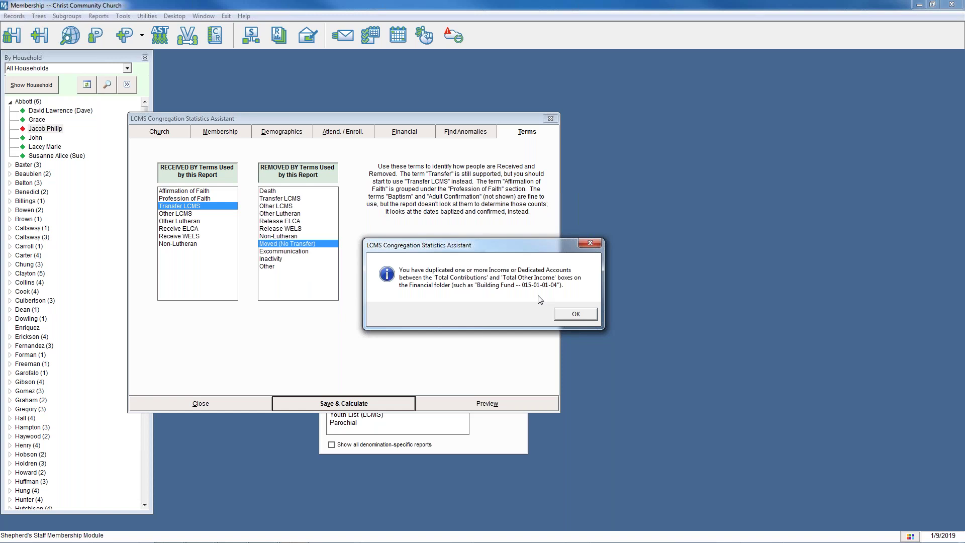
click(568, 317)
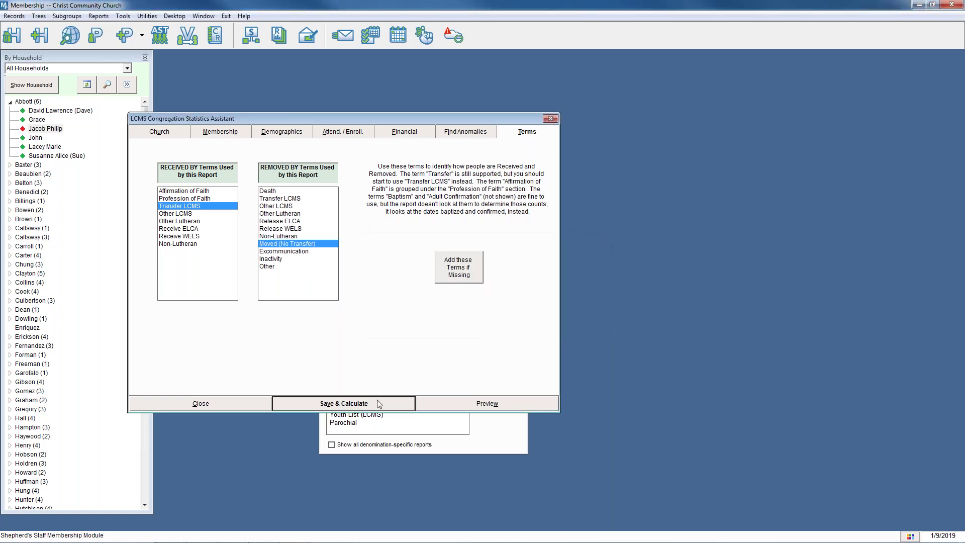
click(550, 118)
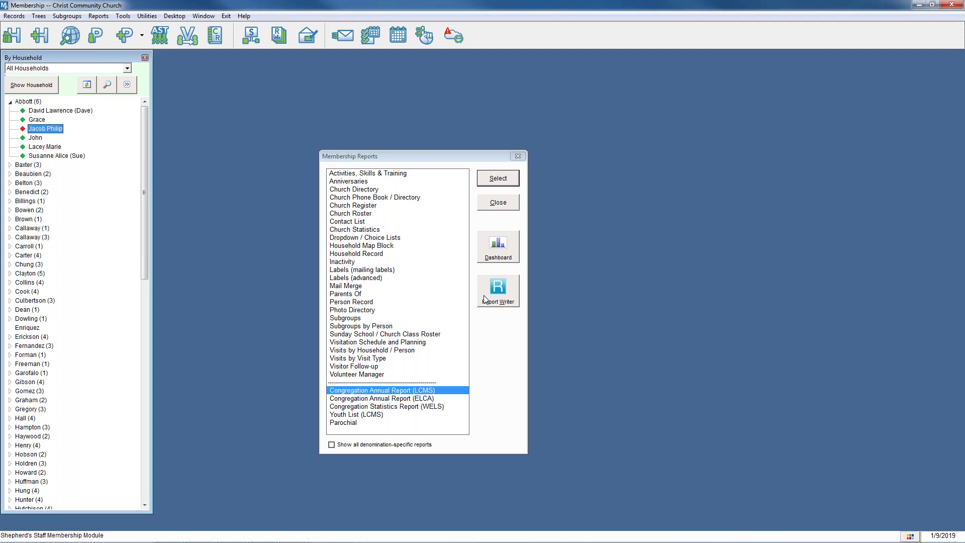
Open the Church Statistics report and define members by Participation is "Active" instead of Participation is not "Inactive".
click(367, 231)
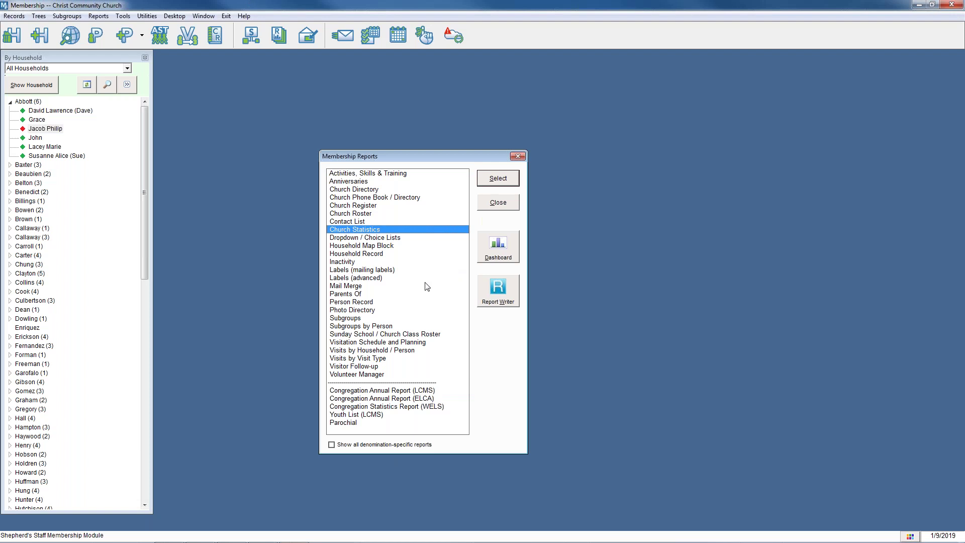
click(497, 183)
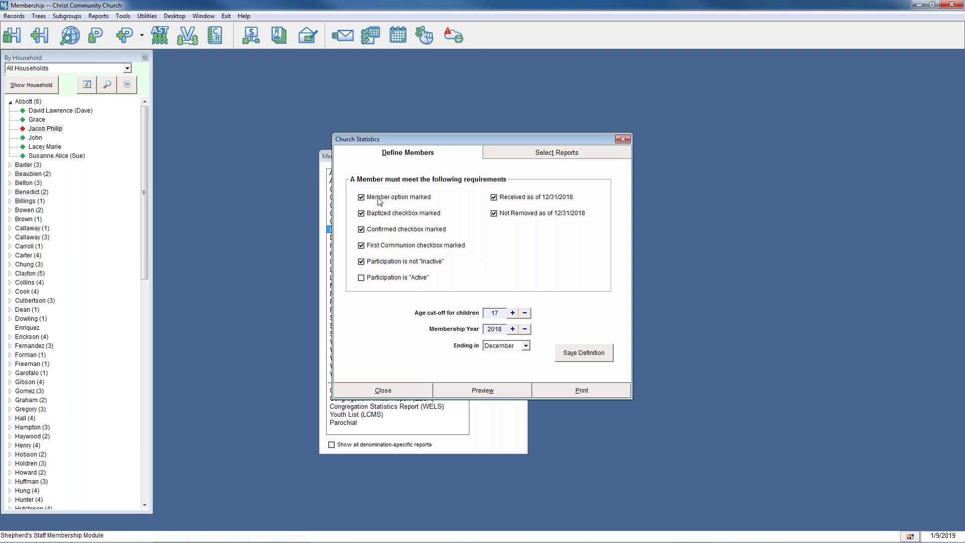
click(361, 198)
click(361, 261)
click(361, 262)
click(362, 262)
click(361, 279)
Check the available Participation values in the Abbott head of household's record, and close it without changes.
click(60, 112)
double_click(59, 111)
click(652, 278)
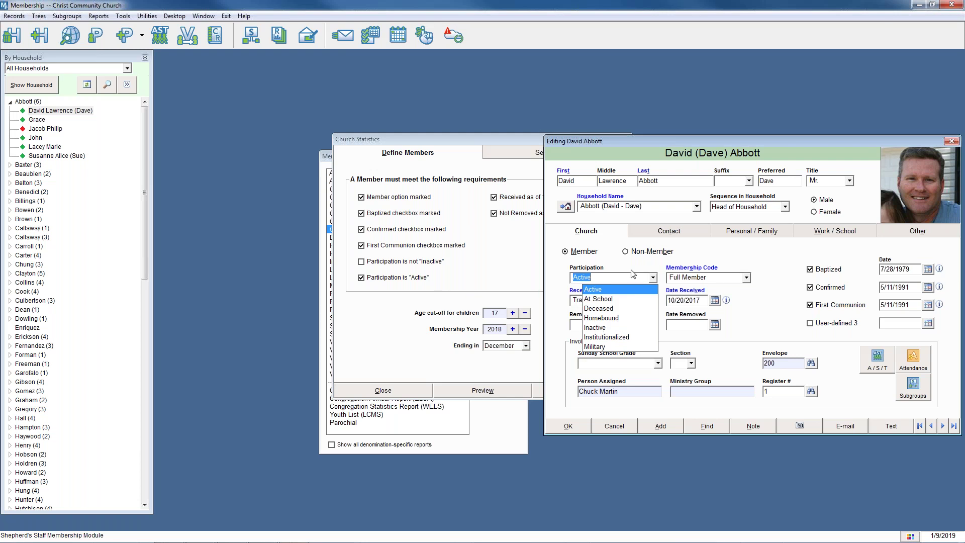
click(952, 142)
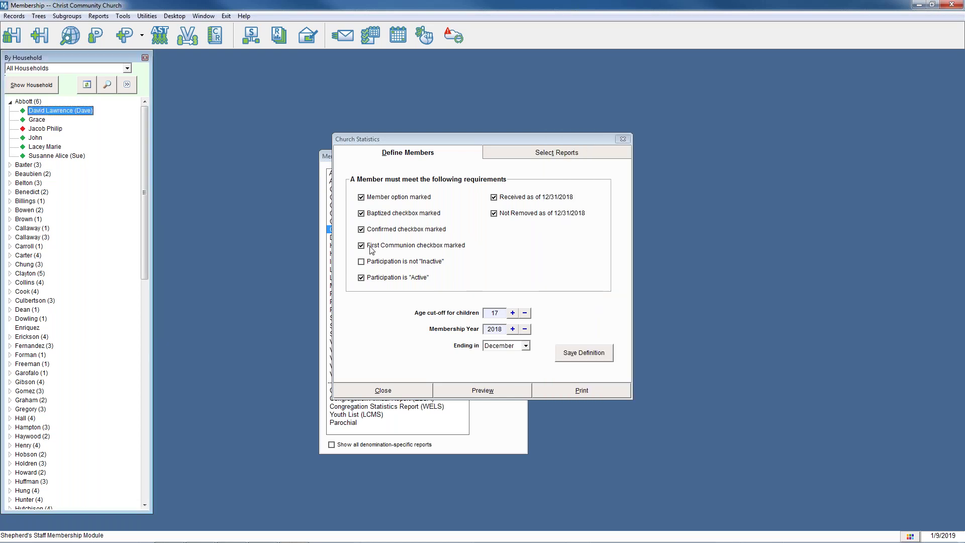
Switch the member definition to Participation is not "Inactive", leaving the "Active" requirement off.
click(361, 262)
click(361, 278)
click(361, 262)
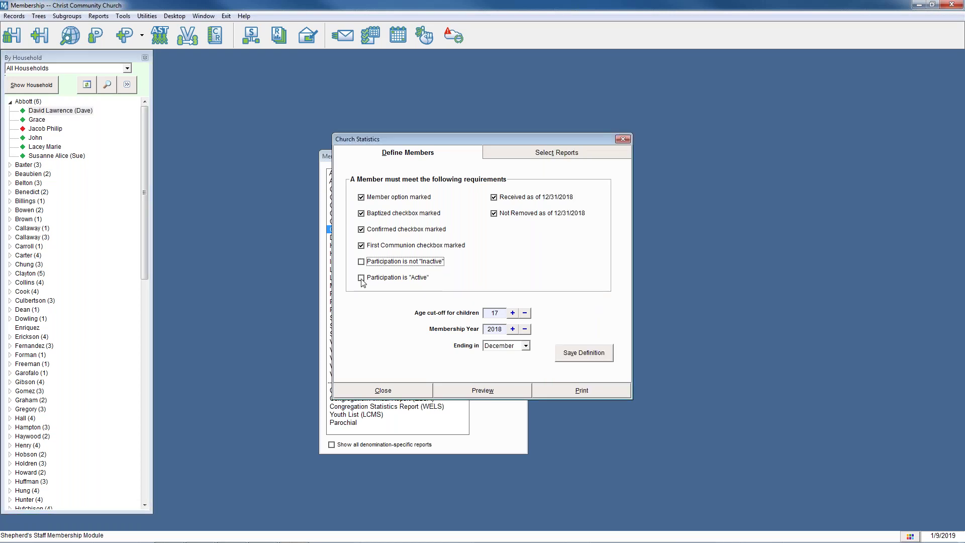
click(364, 265)
click(362, 278)
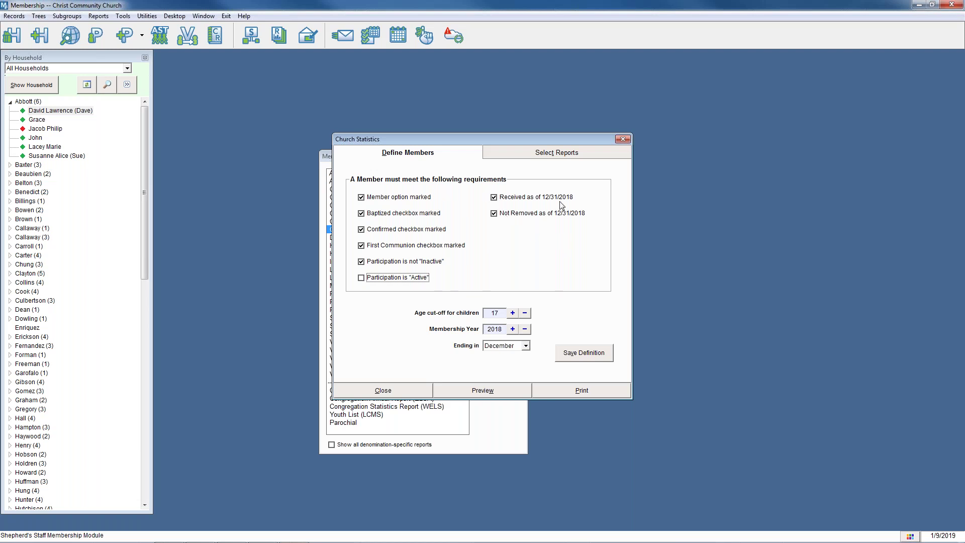
Drop the "Not Removed as of 12/31/2018" requirement and save the member definition.
click(494, 214)
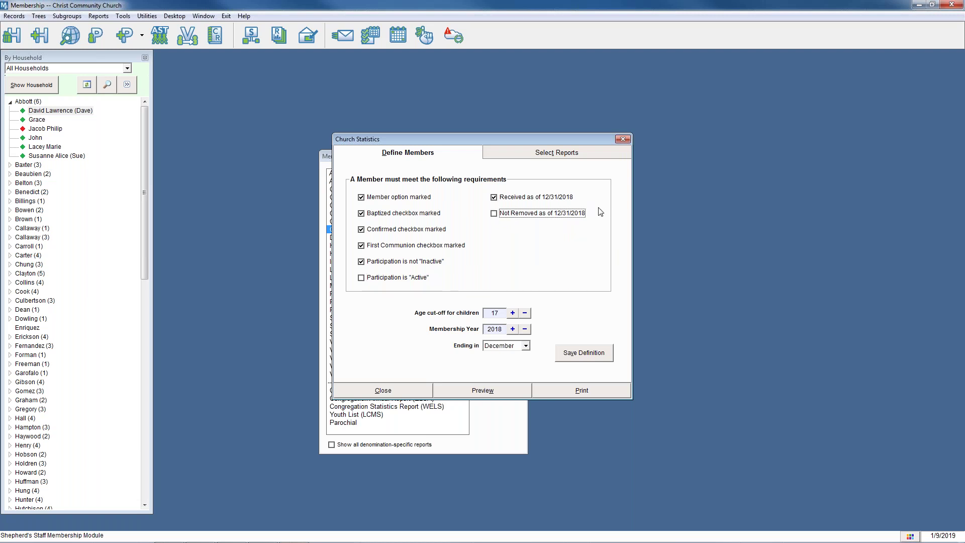
click(588, 355)
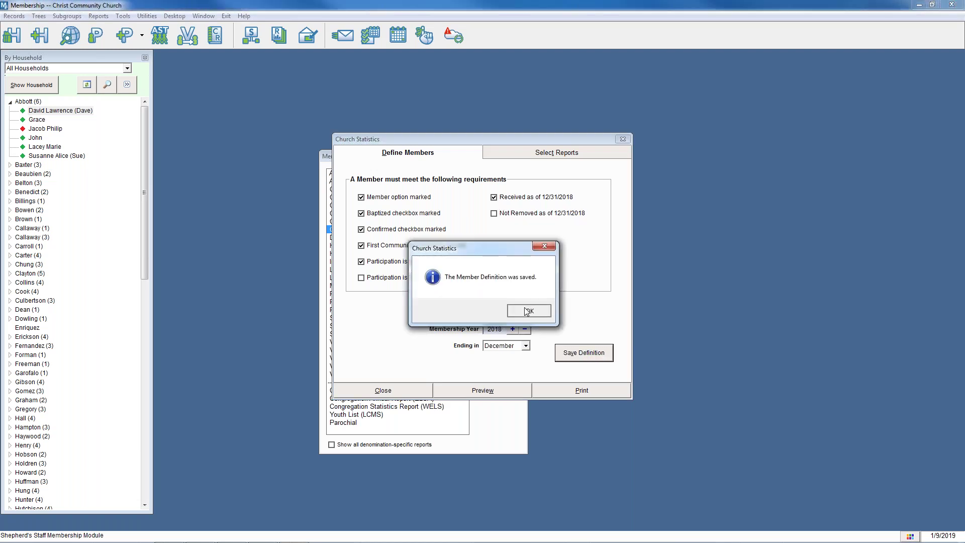
click(529, 311)
Preview the Persons Received this Year report, review the individual entries and the yearly totals page, and close it.
click(583, 159)
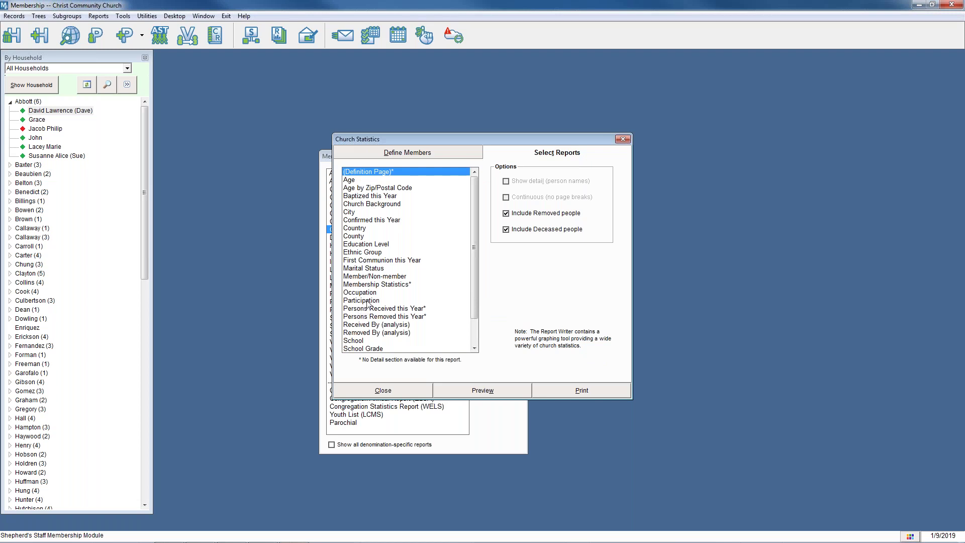
click(385, 309)
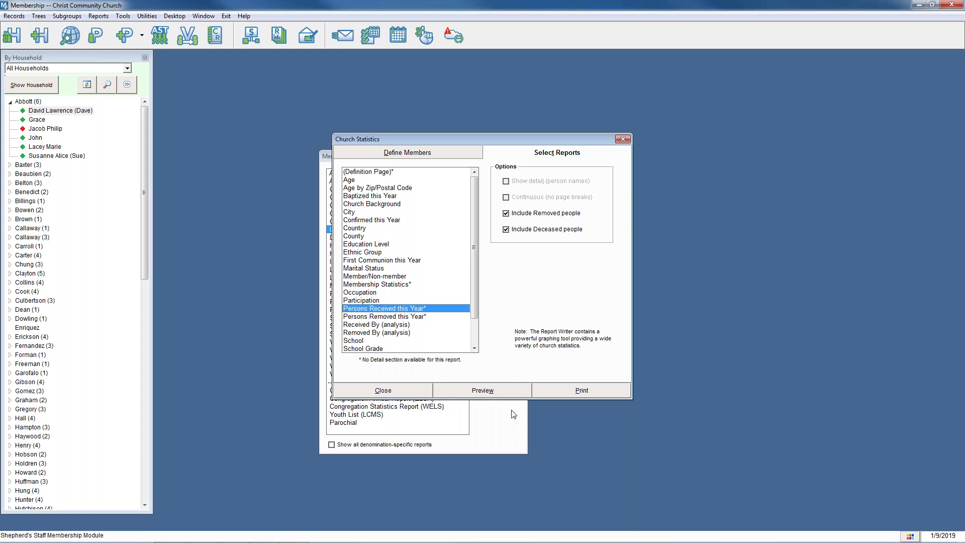
click(482, 390)
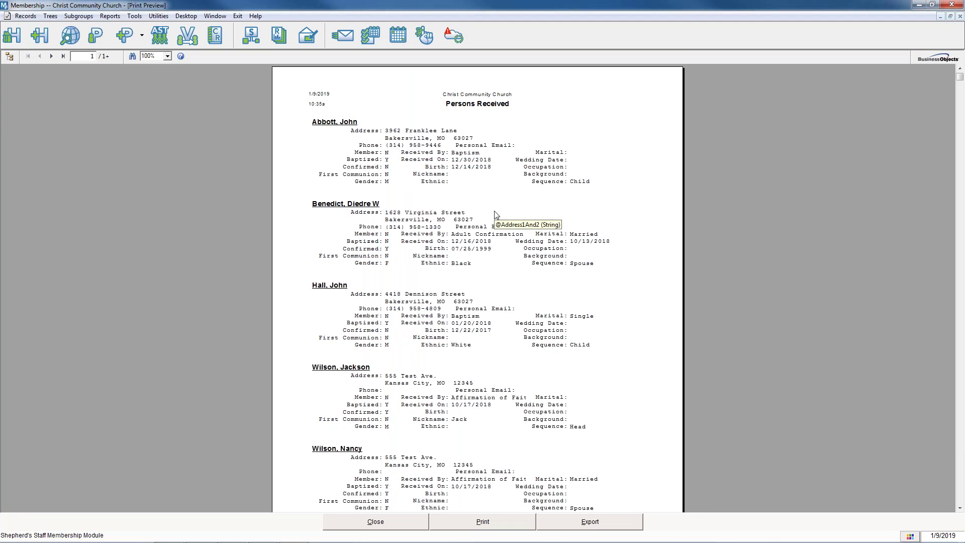
click(64, 55)
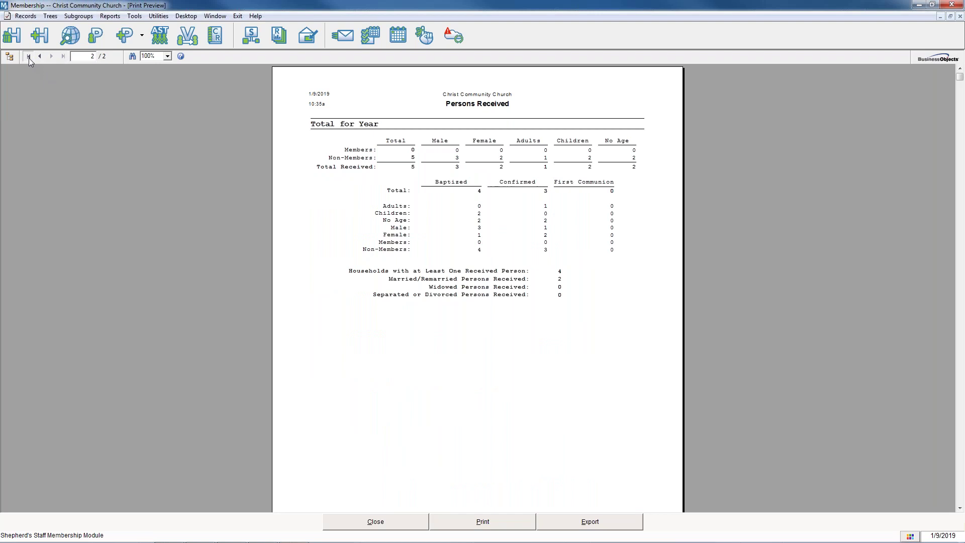
click(29, 57)
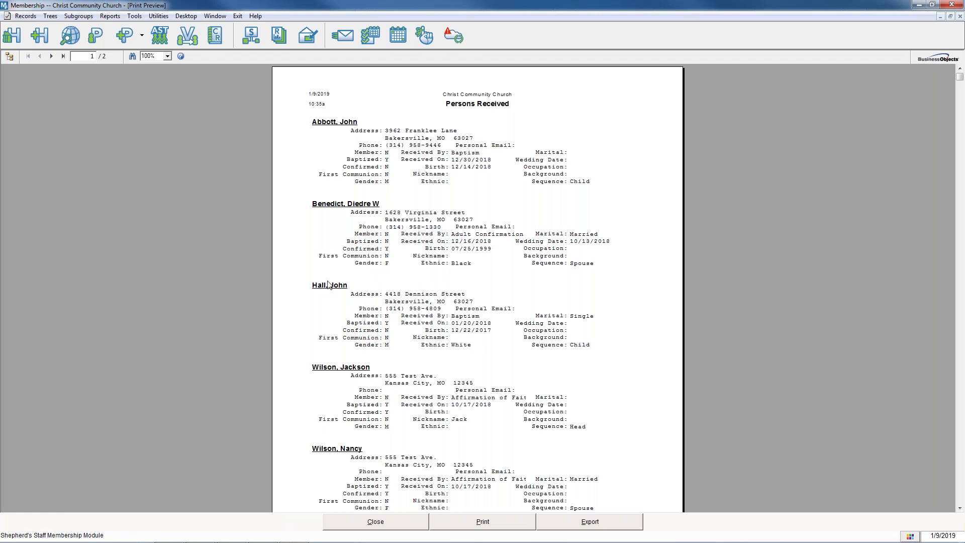
click(486, 399)
click(471, 420)
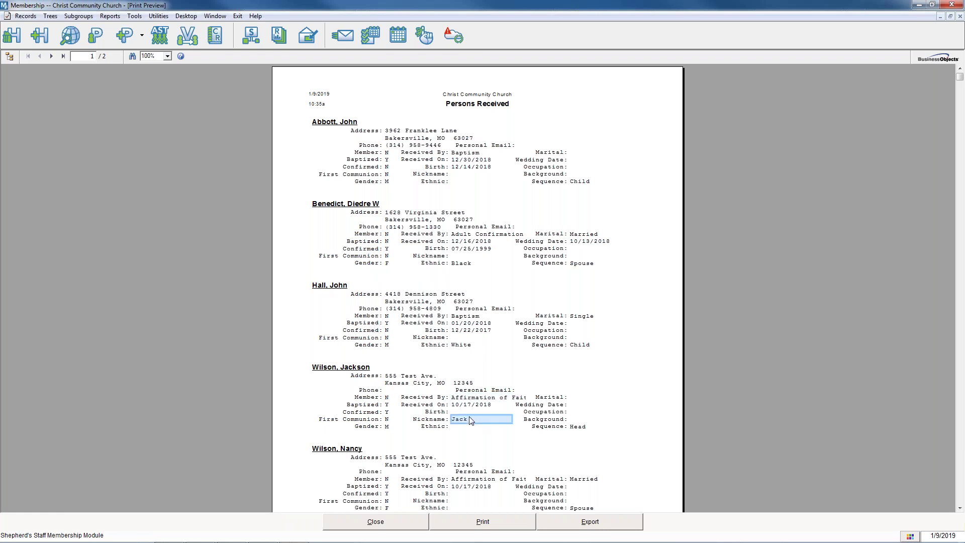
click(383, 522)
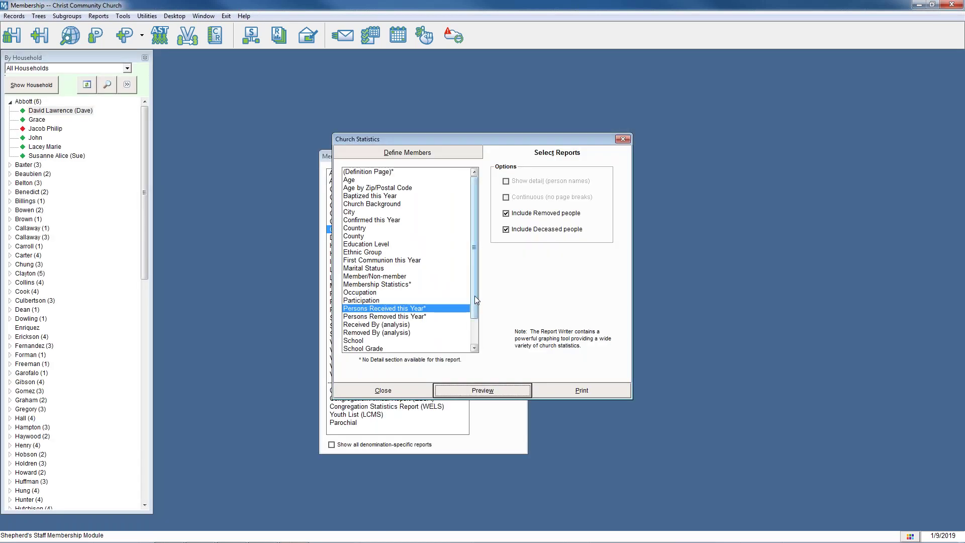
Preview the Membership Statistics report, examine its totals, increases and decreases, and return to the member definition.
drag(475, 296, 473, 353)
scroll(471, 305, up, 2)
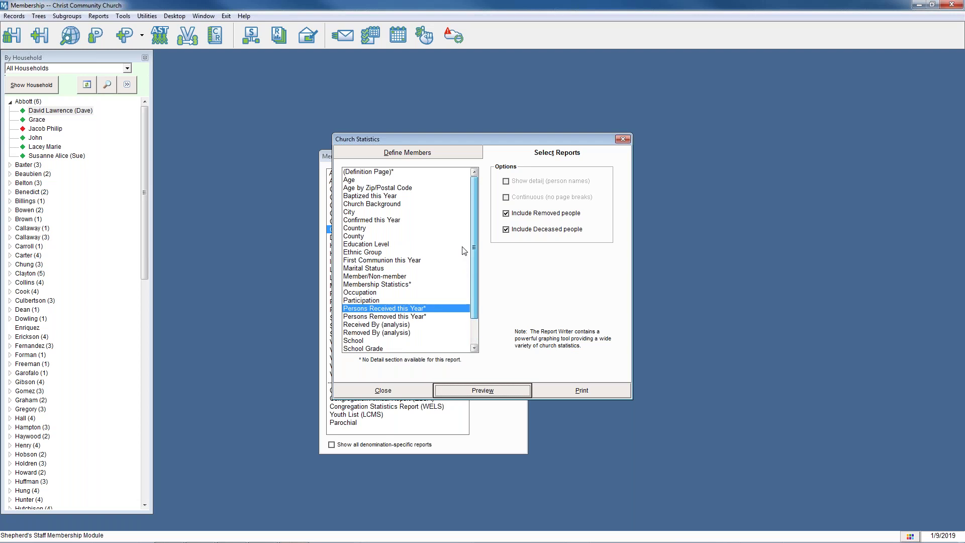
click(379, 286)
click(500, 391)
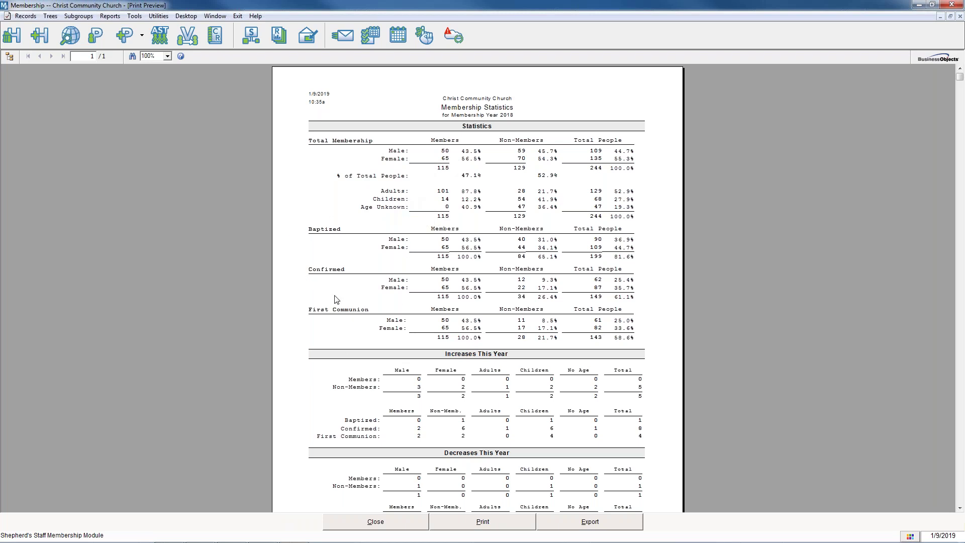
scroll(685, 226, down, 3)
scroll(684, 231, up, 3)
scroll(537, 220, down, 3)
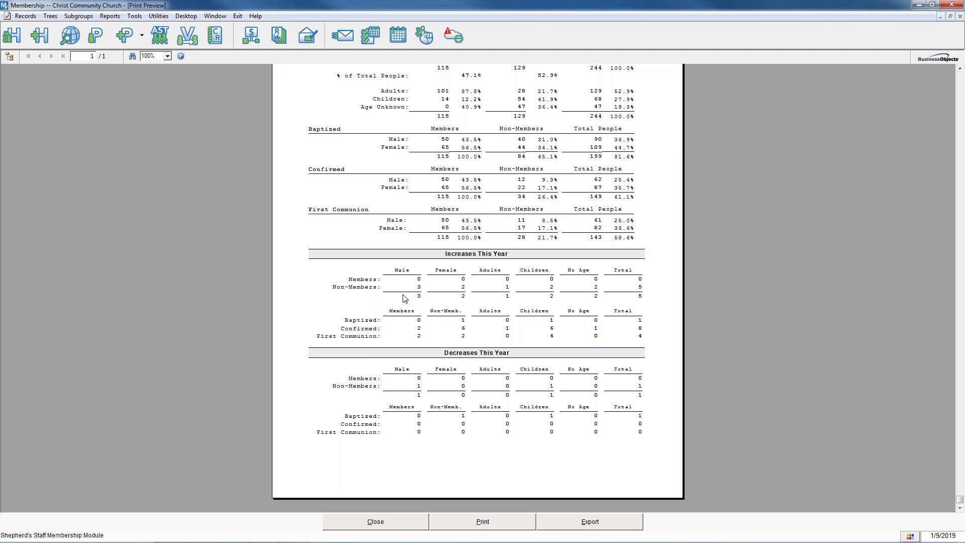
scroll(416, 312, up, 5)
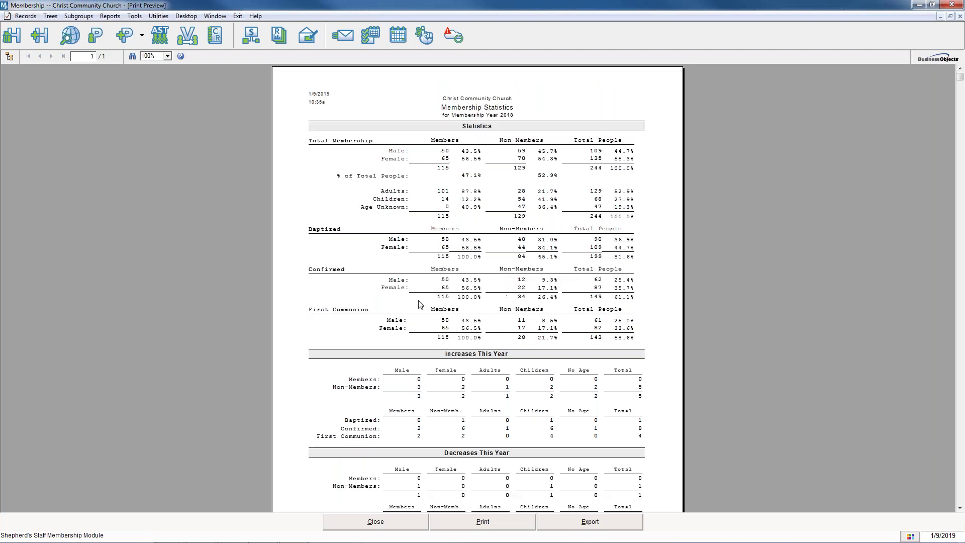
click(401, 521)
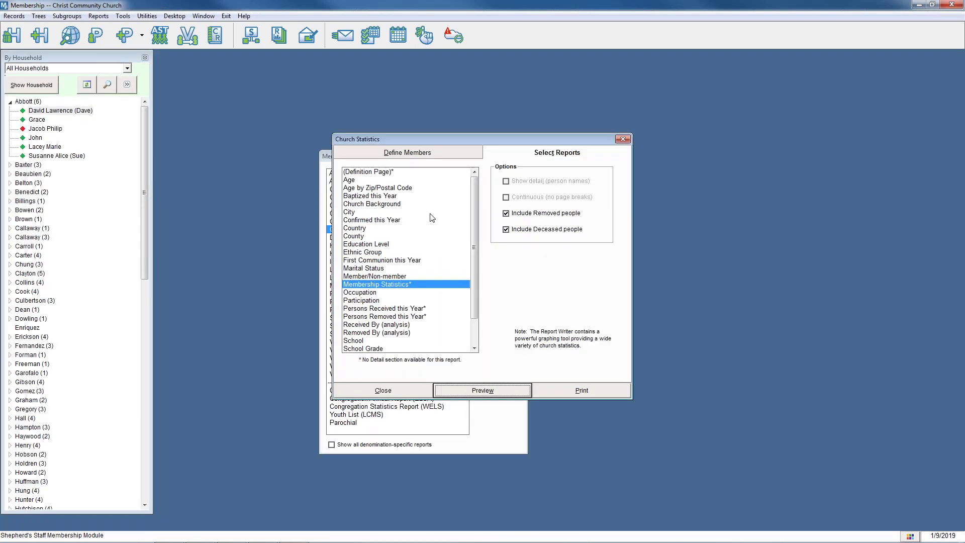
click(448, 157)
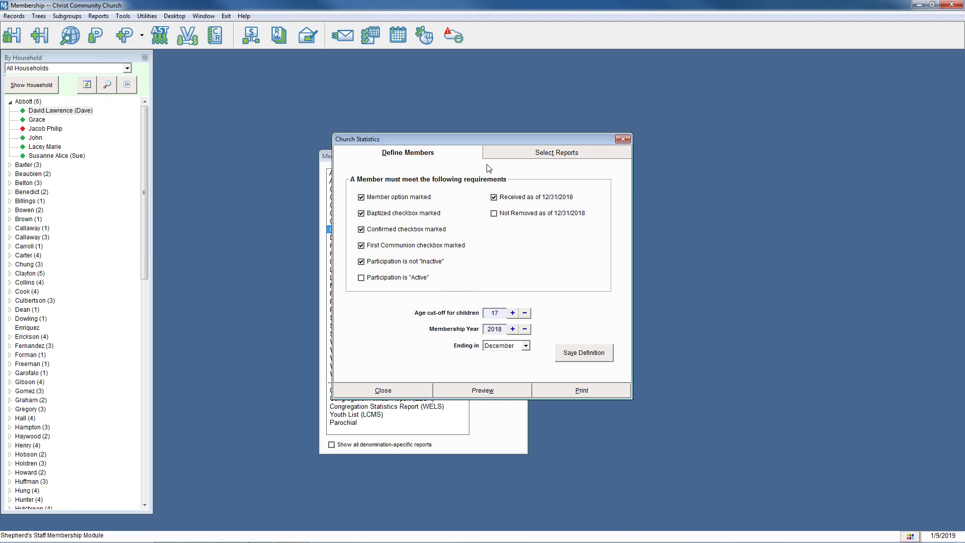
Preview the Membership Statistics report, look through its available export formats, and close the preview and report windows without exporting.
click(514, 390)
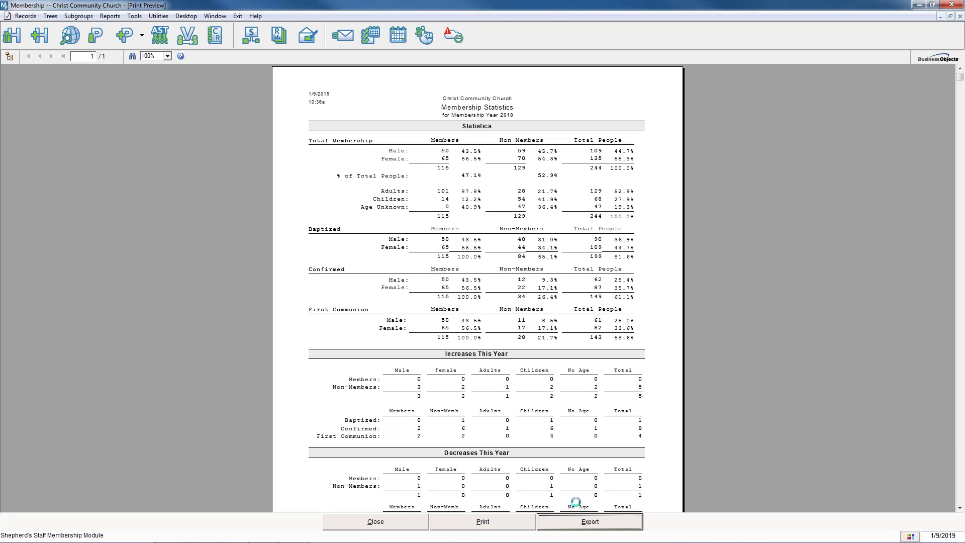
click(527, 257)
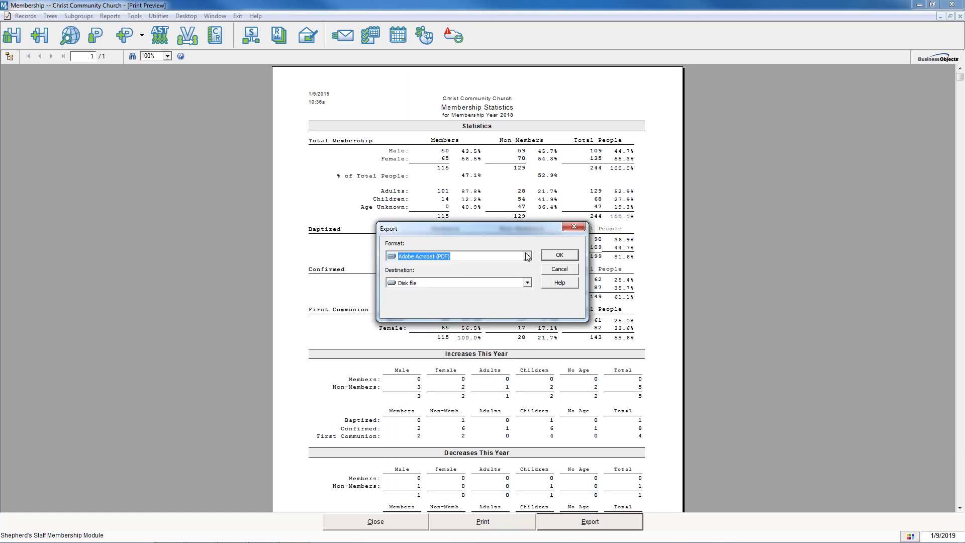
scroll(481, 311, down, 2)
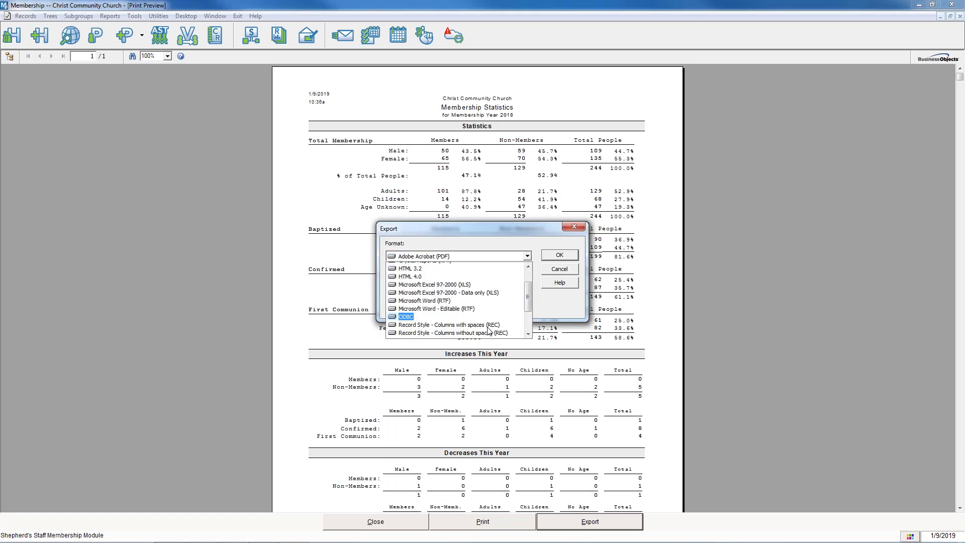
click(568, 272)
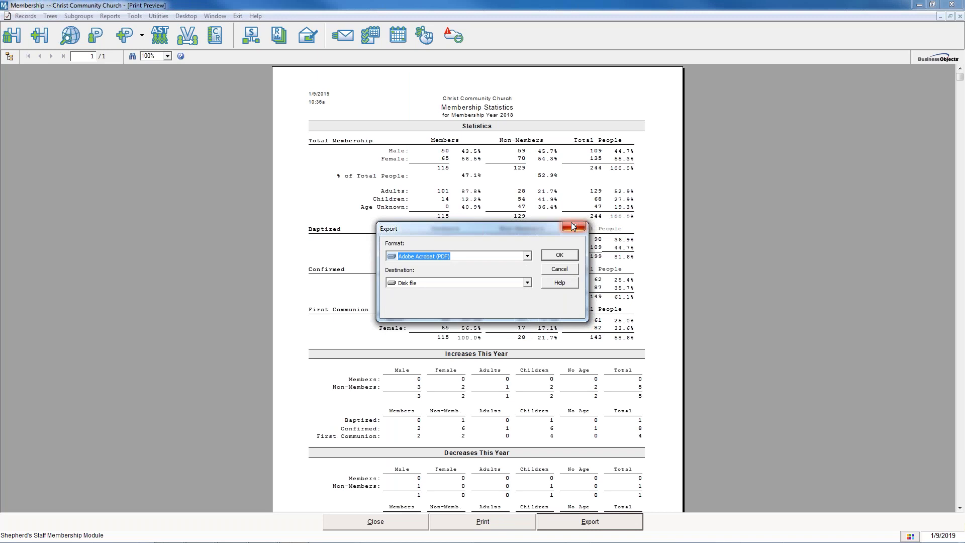
click(574, 228)
click(417, 522)
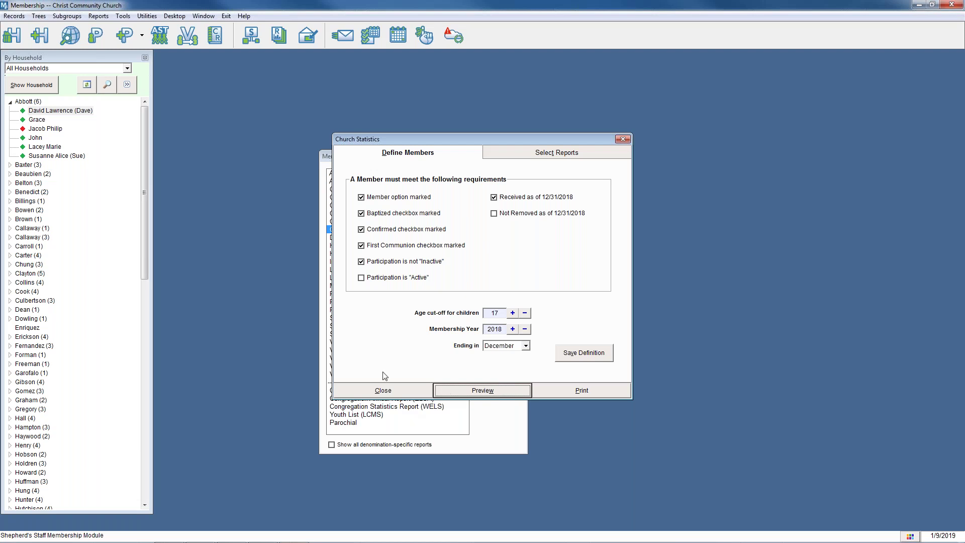
click(387, 390)
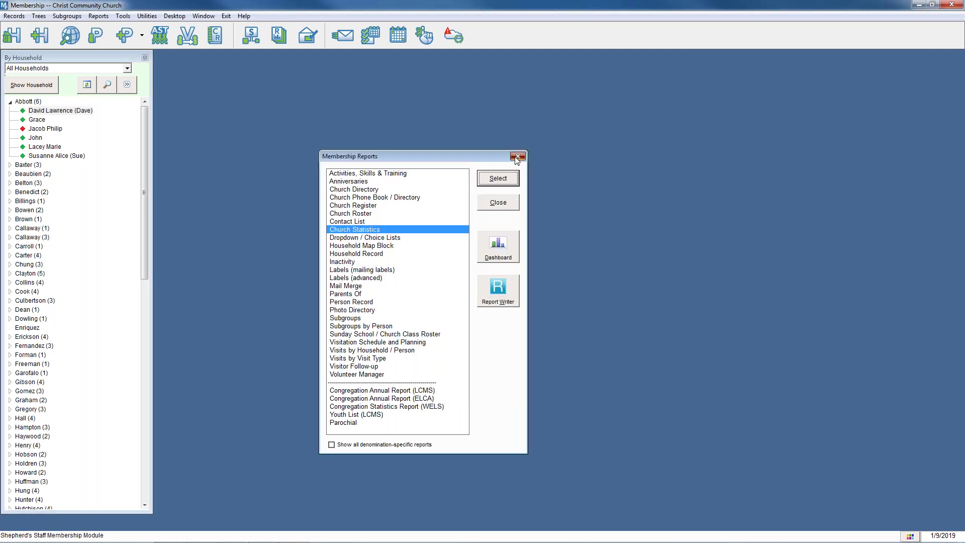
click(498, 202)
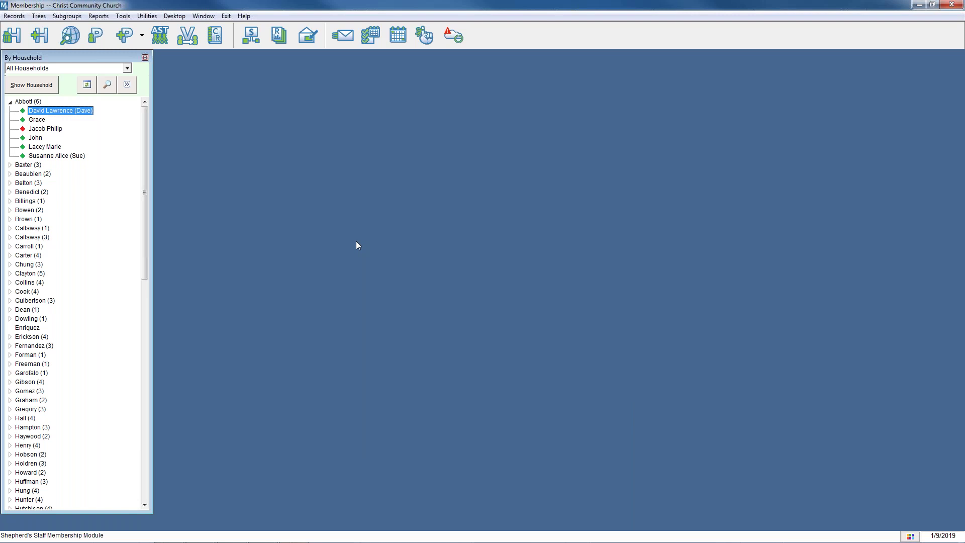
click(147, 16)
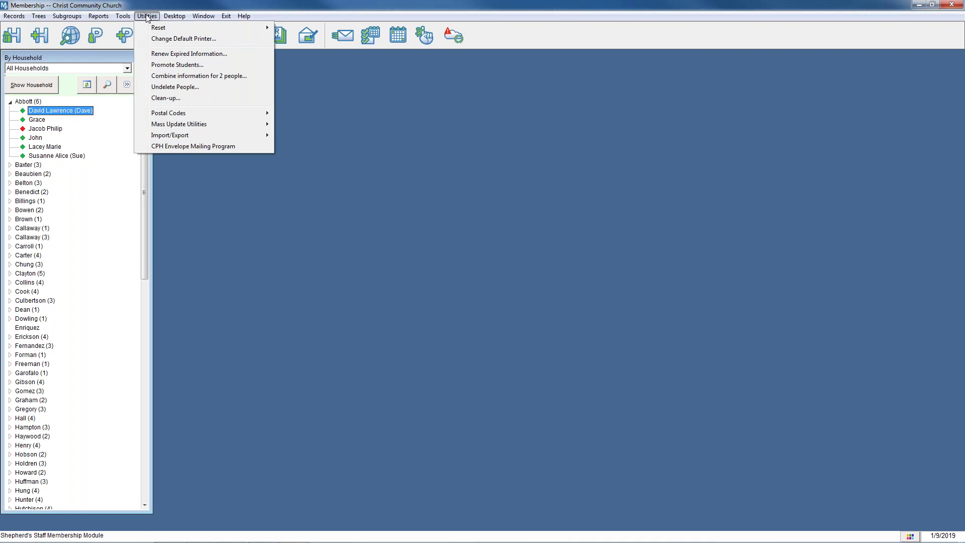
click(159, 97)
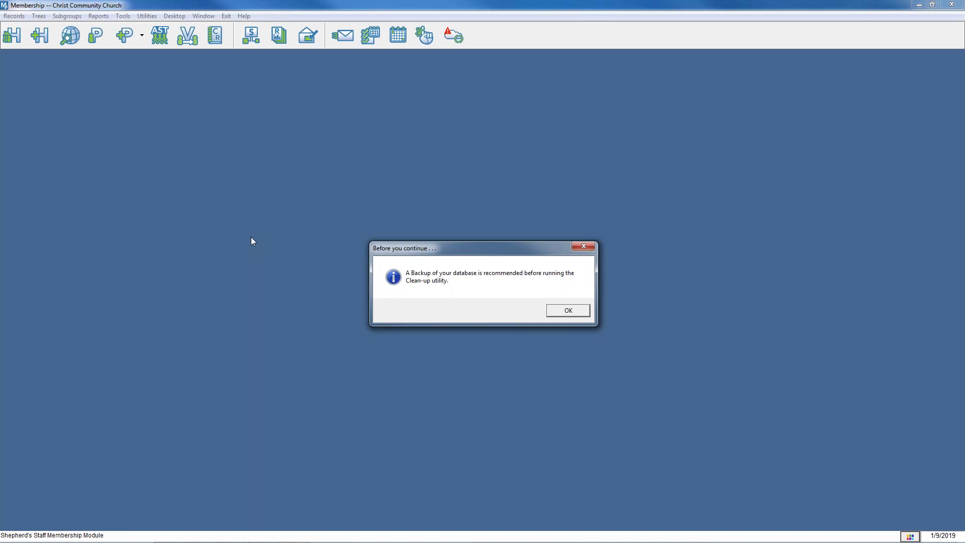
click(584, 246)
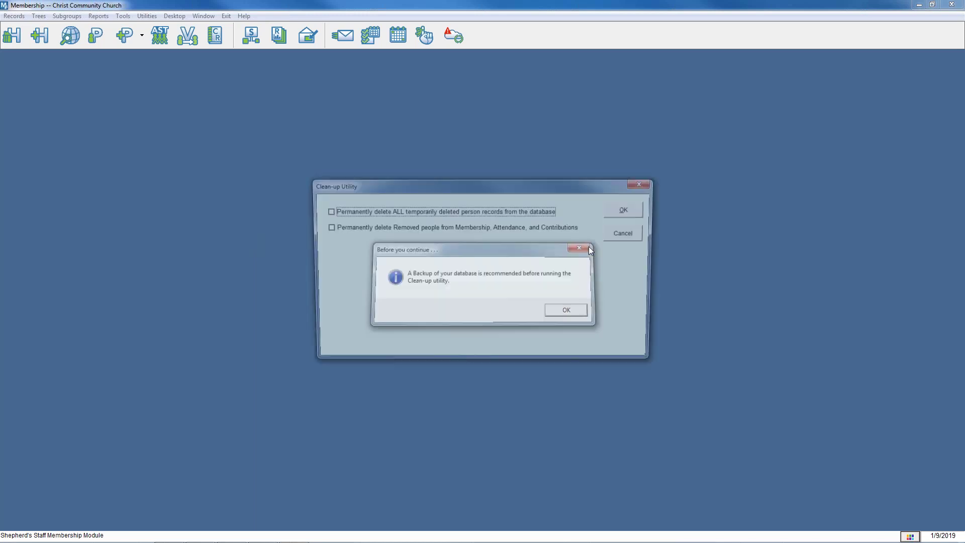
click(629, 233)
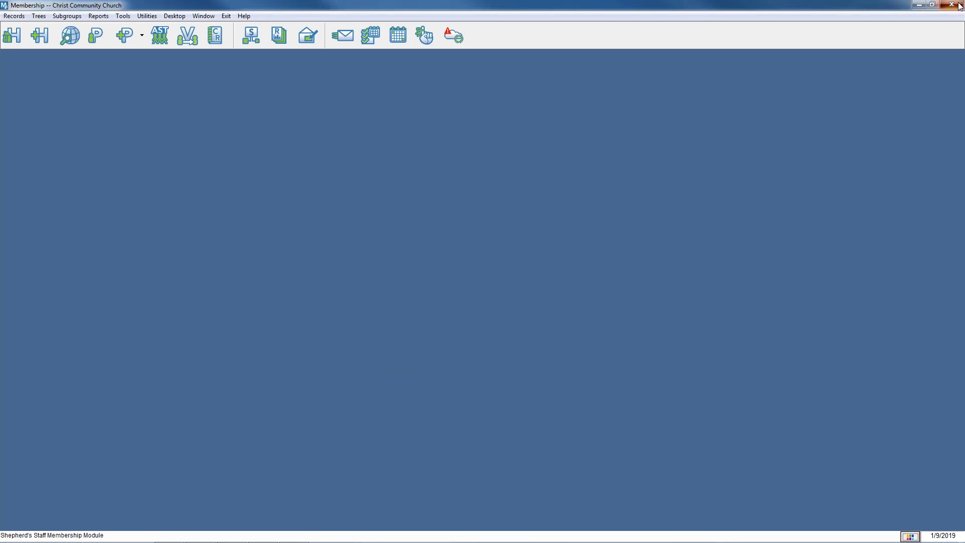
Leave the Membership module and open the Backup Routine for the church database.
click(960, 6)
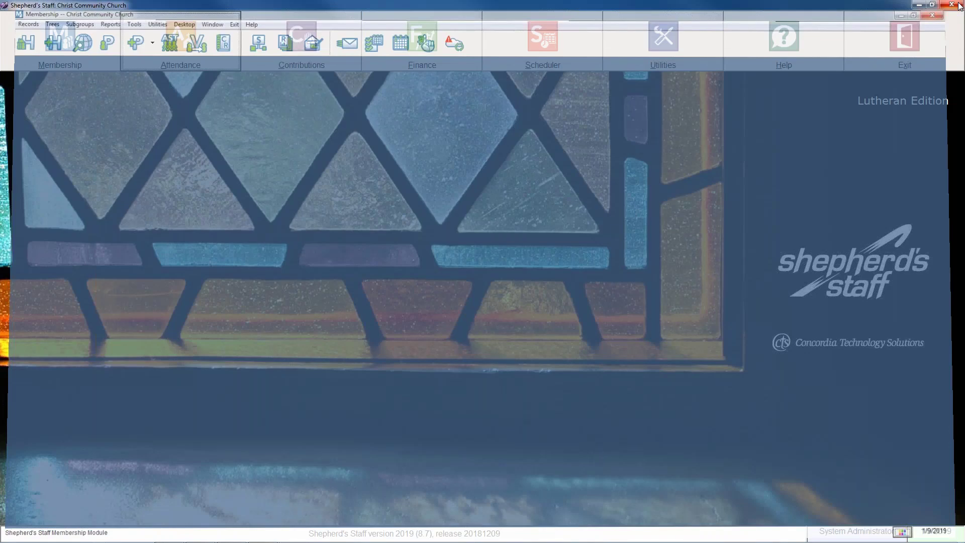
key(alt+u)
key(Escape)
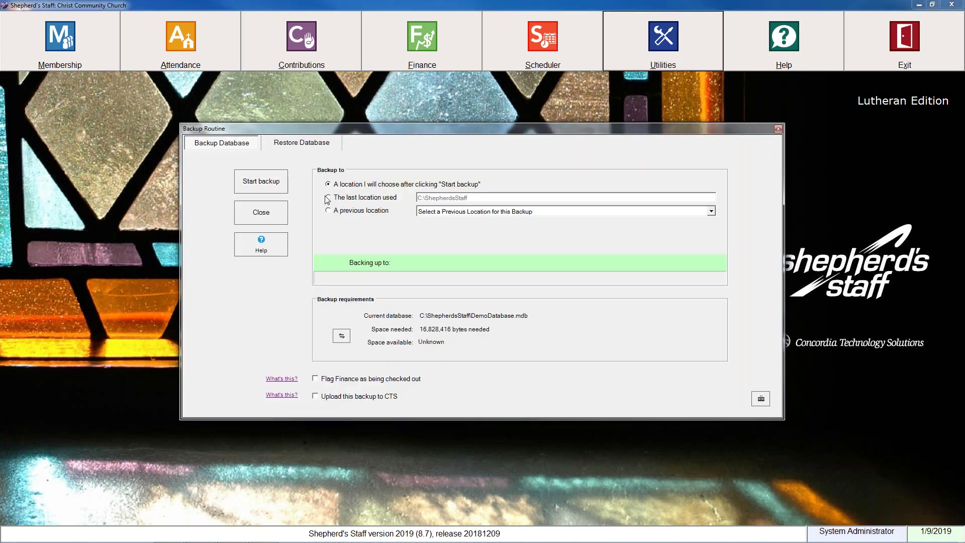
click(329, 198)
click(328, 184)
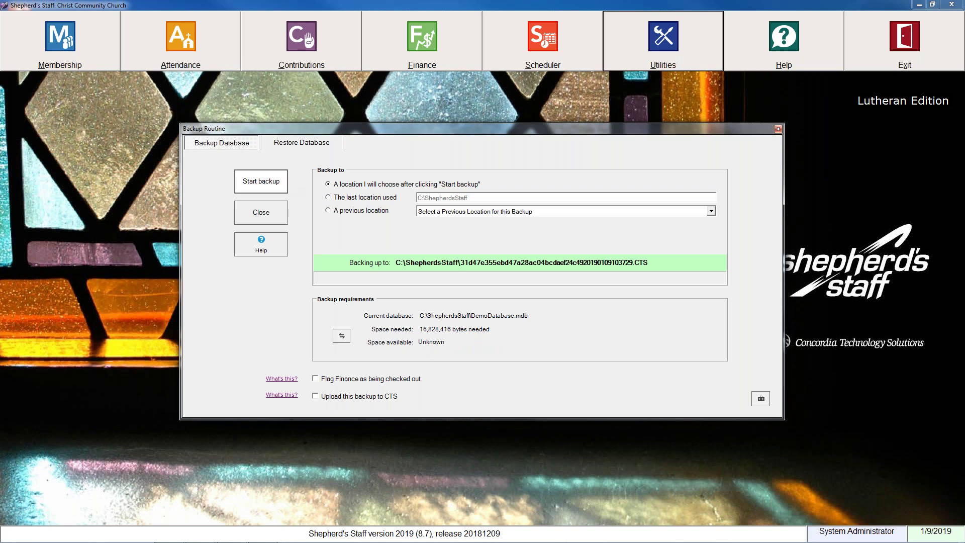
click(261, 181)
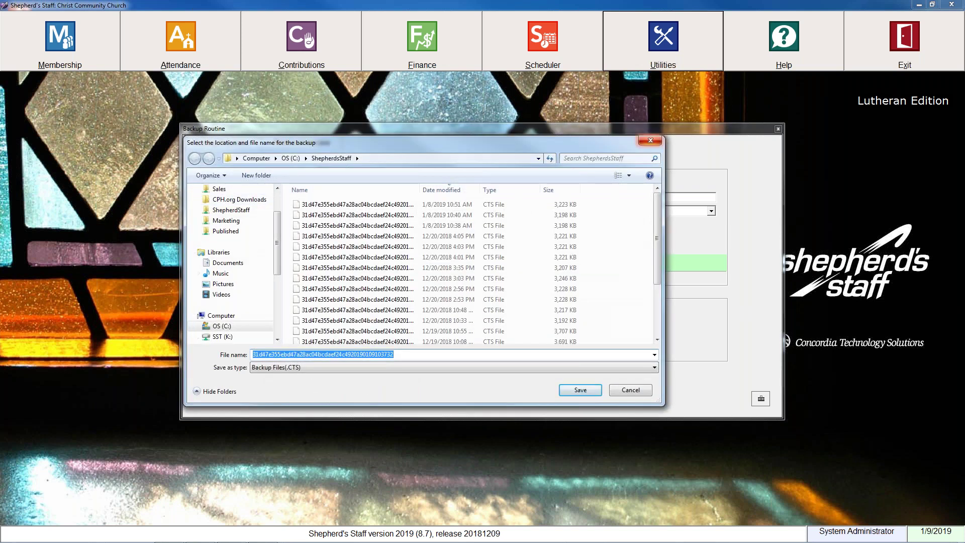
click(651, 140)
Back up the database to the last location used, C:\ShepherdsStaff.
click(328, 197)
click(261, 187)
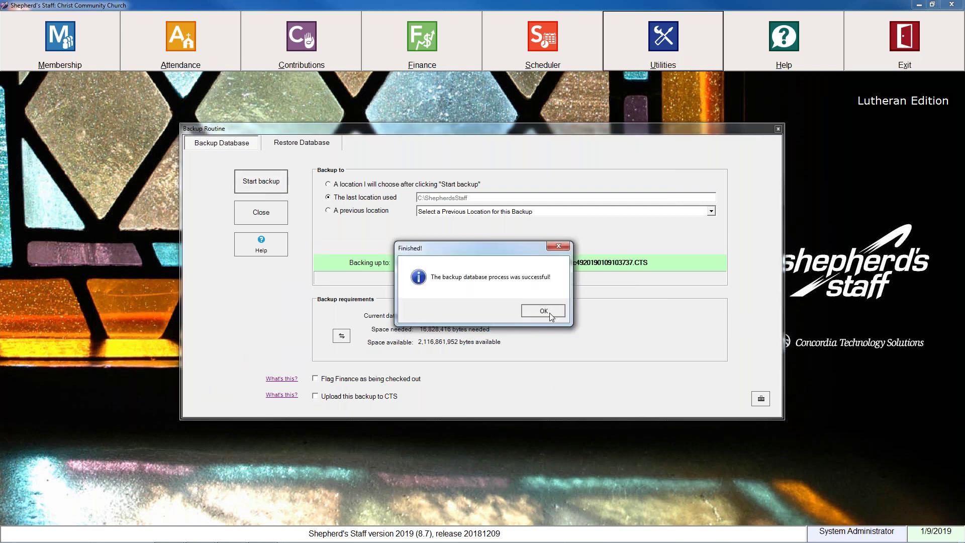
click(543, 310)
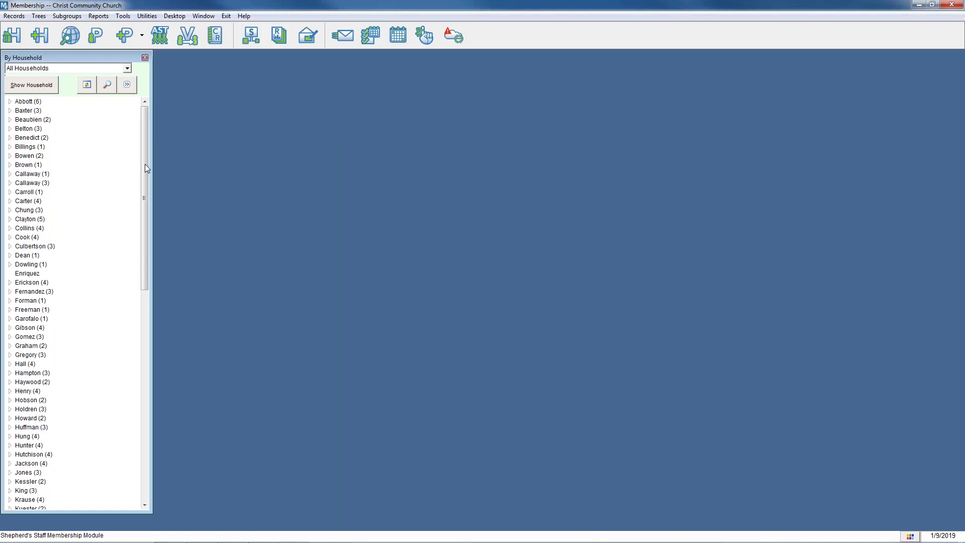
Close the By Household tree, open the Clean-up utility to examine its permanent-deletion options, and cancel it.
drag(144, 165, 162, 133)
click(145, 58)
click(147, 16)
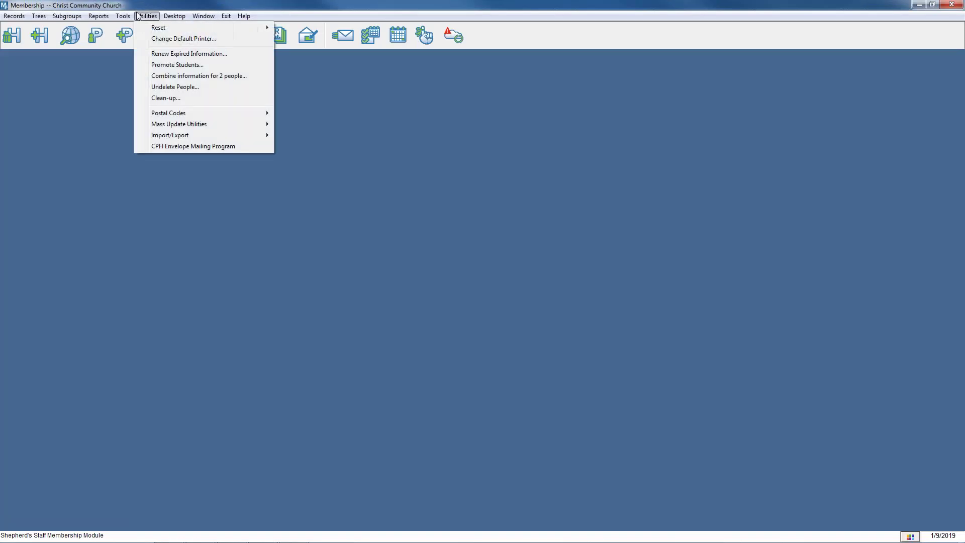
click(166, 98)
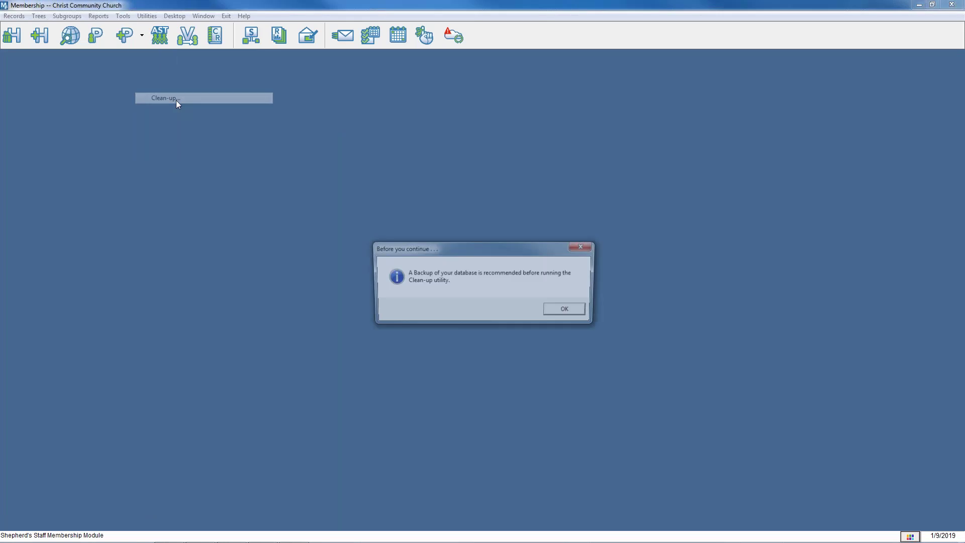
click(568, 311)
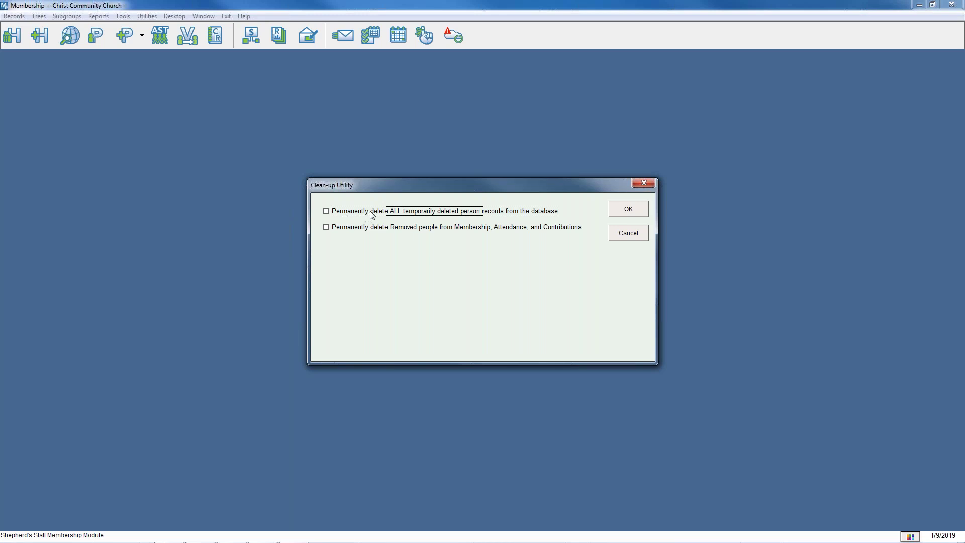
click(642, 232)
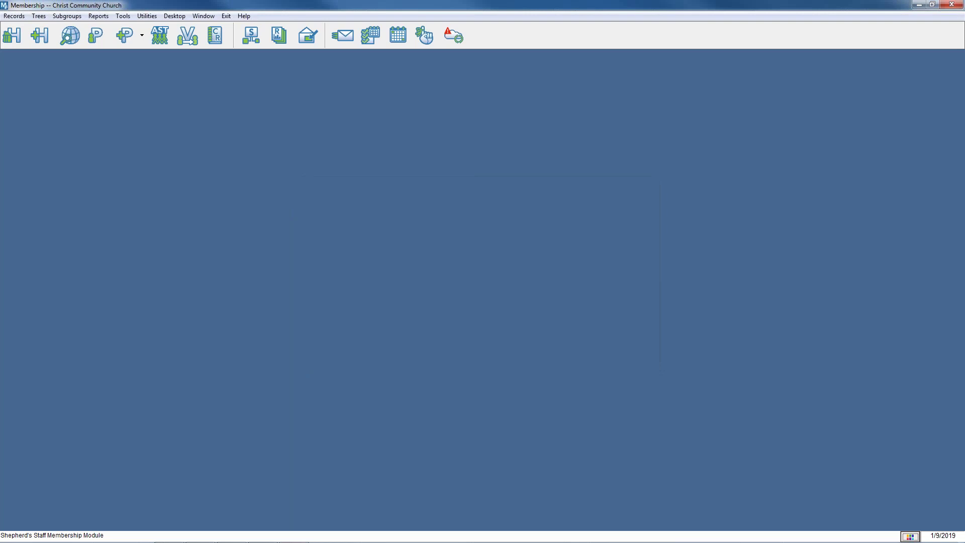
Reopen the By Household tree, view the baptized child's person record in the first household, and close it without changes.
click(12, 35)
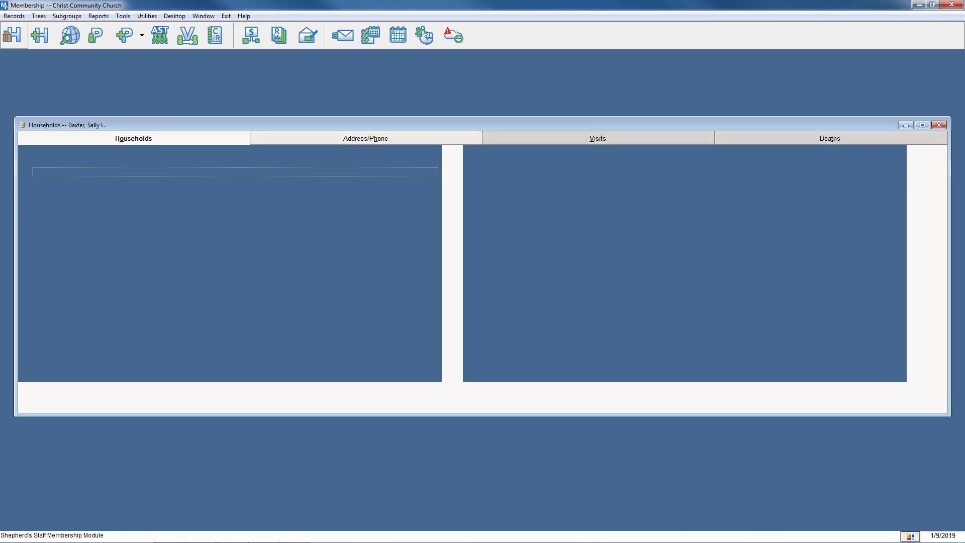
click(92, 404)
click(39, 16)
click(48, 27)
double_click(25, 102)
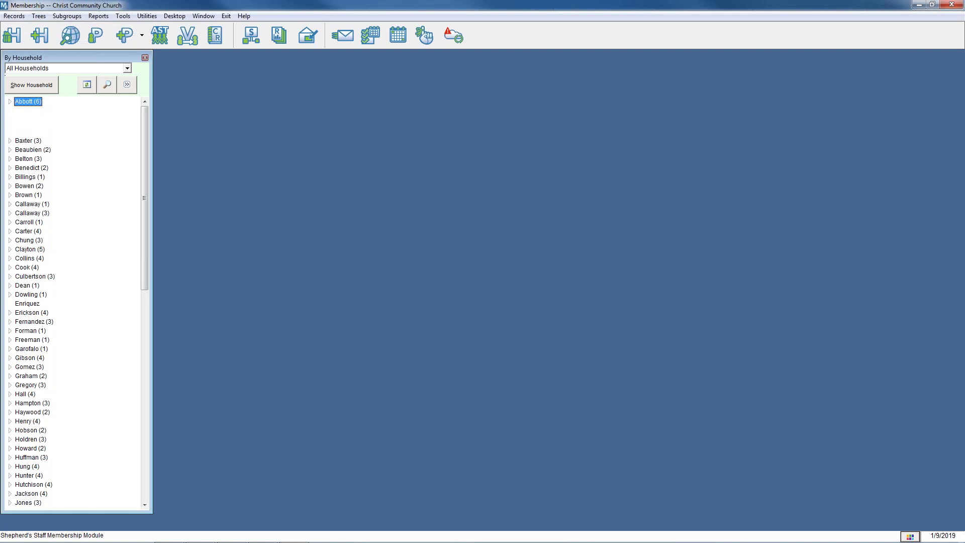
click(35, 137)
double_click(35, 137)
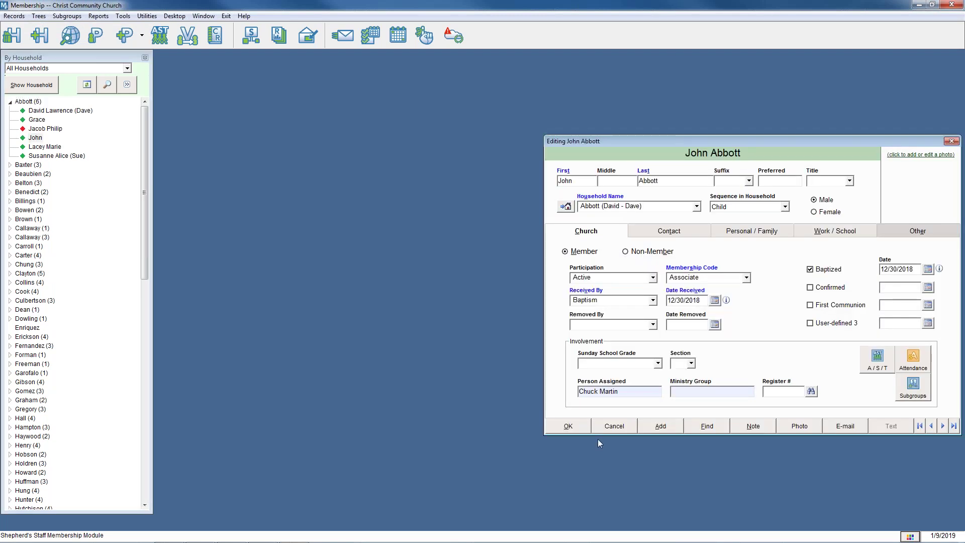
click(628, 427)
View the same child's household record and its options for managing family members, and close it without changes.
click(31, 85)
click(364, 307)
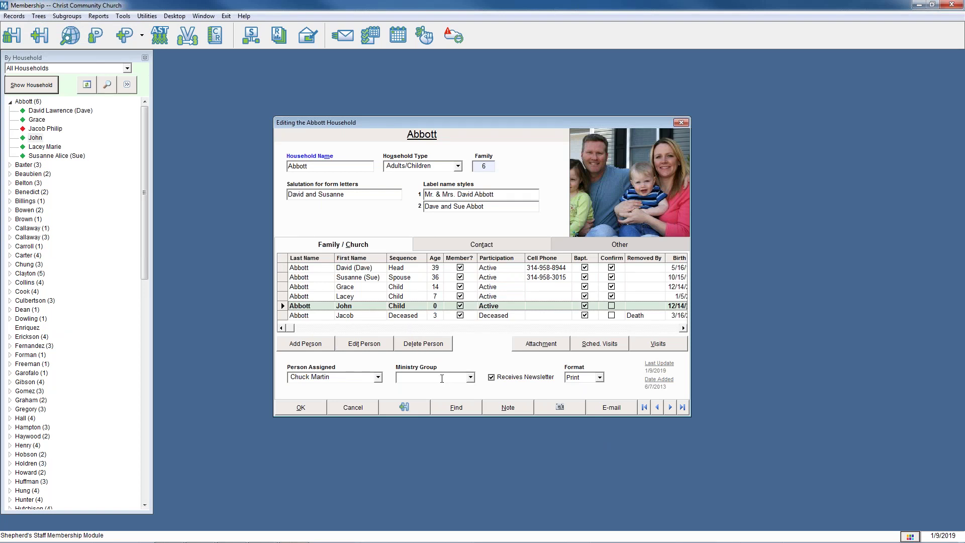
click(682, 123)
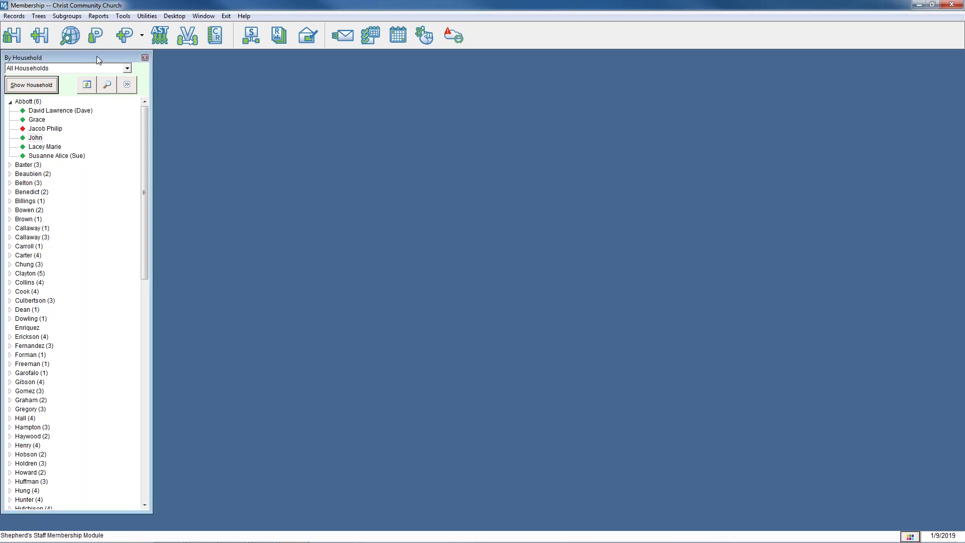
Close the household tree and set the Clean-up utility to permanently delete both temporarily deleted person records and Removed people.
click(145, 59)
click(147, 16)
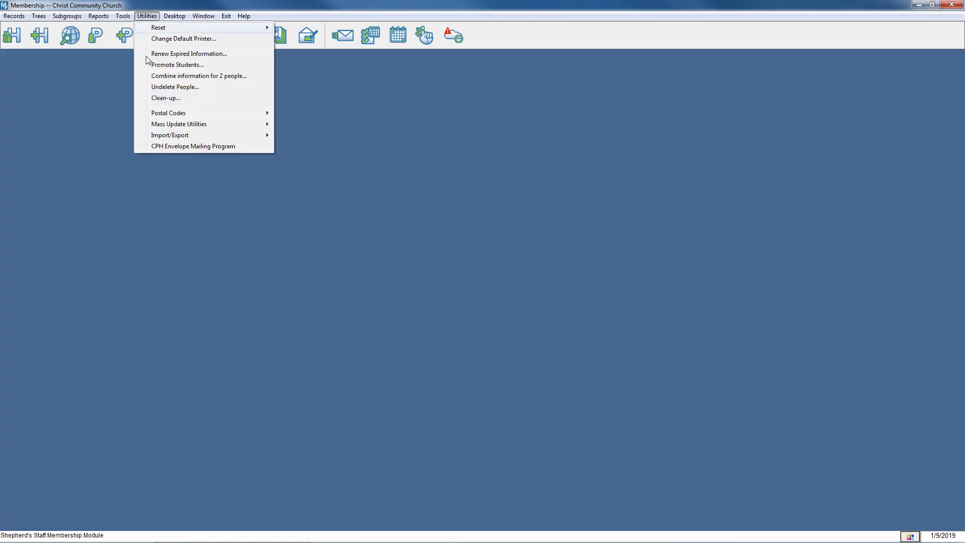
click(171, 98)
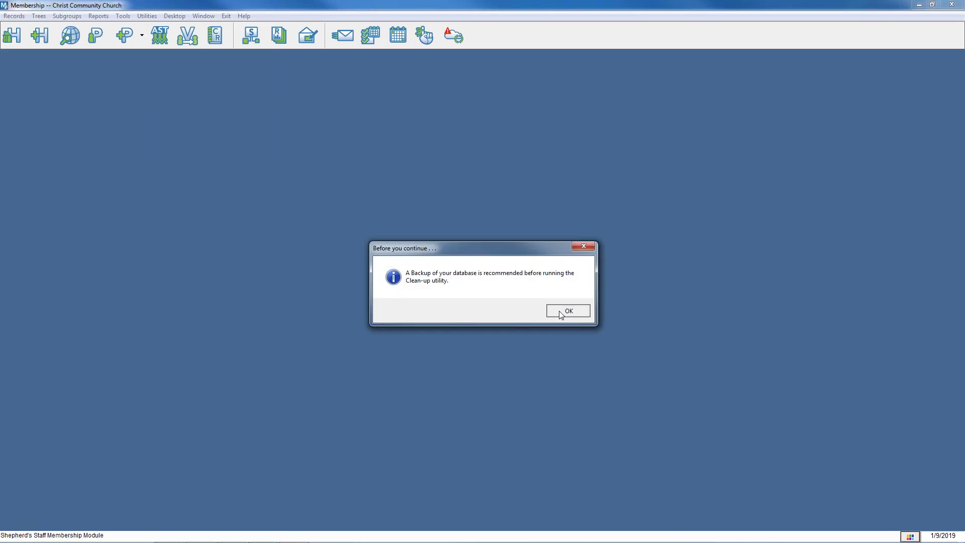
click(561, 314)
click(327, 213)
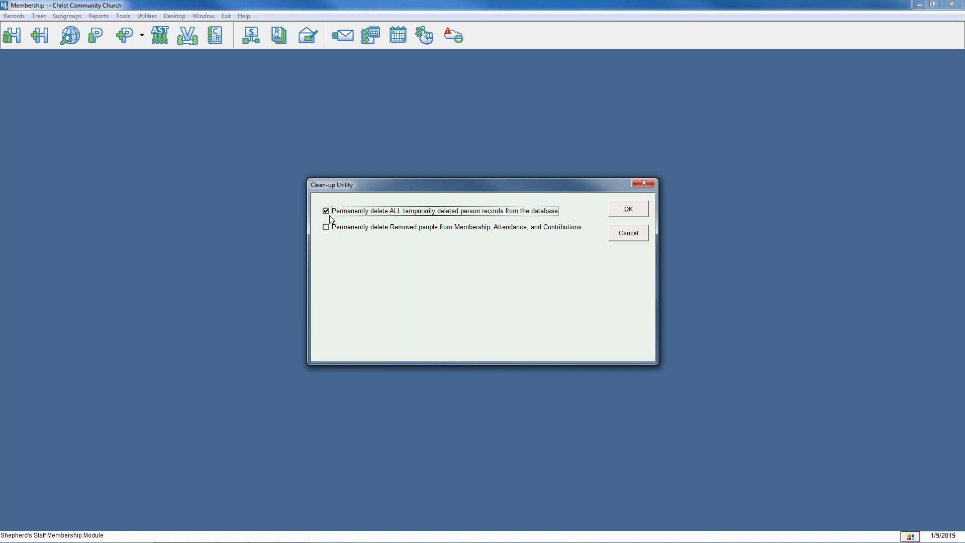
click(327, 212)
click(327, 212)
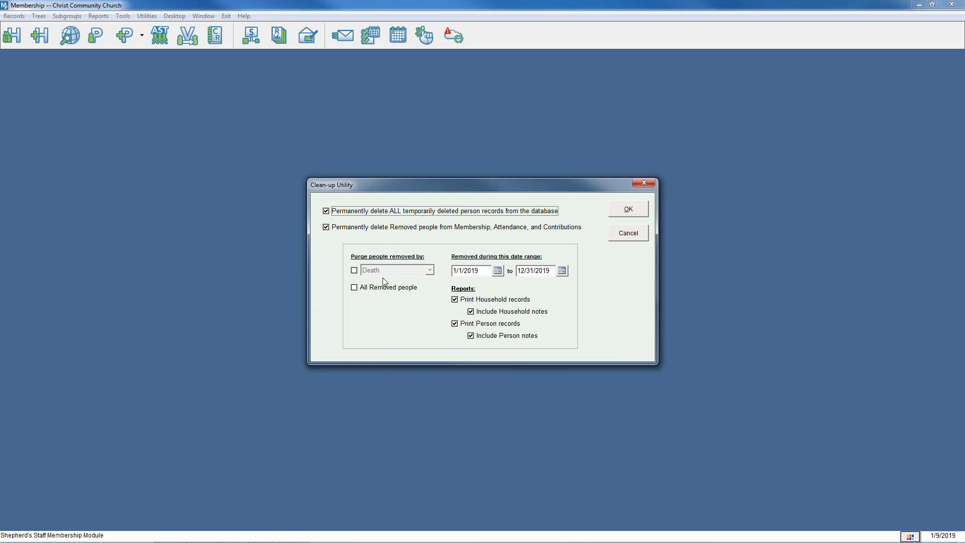
Set the purge to cover All Removed people instead of only those removed by Death.
click(355, 271)
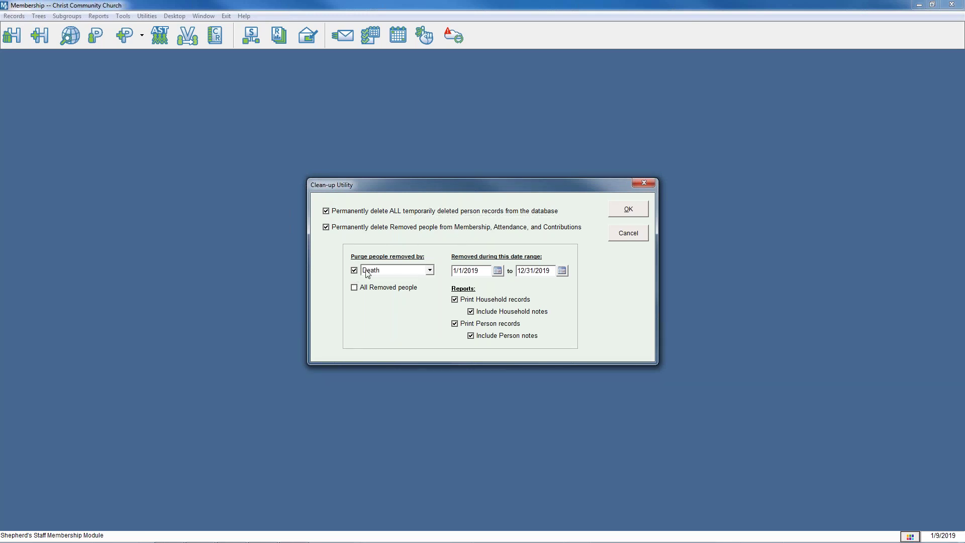
click(497, 271)
click(403, 363)
click(355, 287)
click(354, 271)
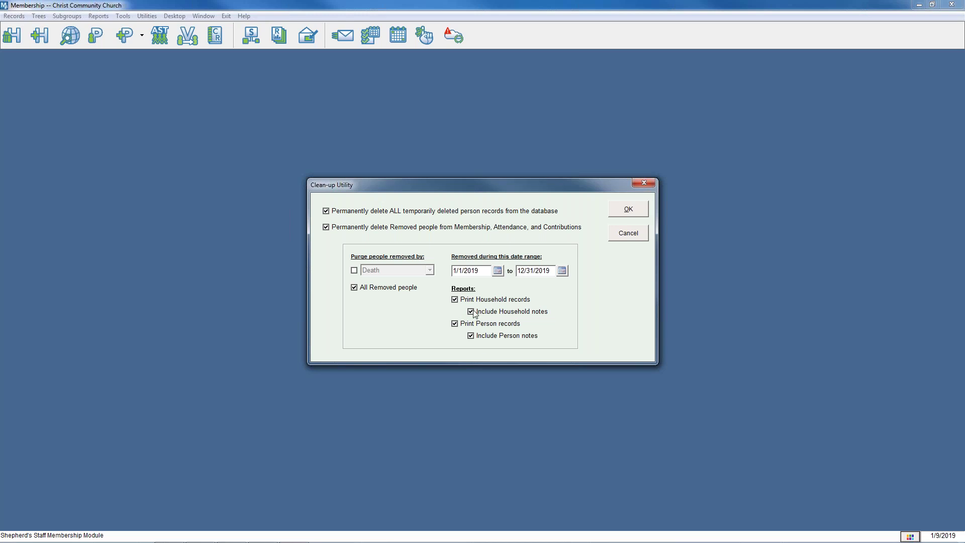
Turn off printing of person and household records, and process the selected clean-up functions.
click(454, 327)
click(455, 300)
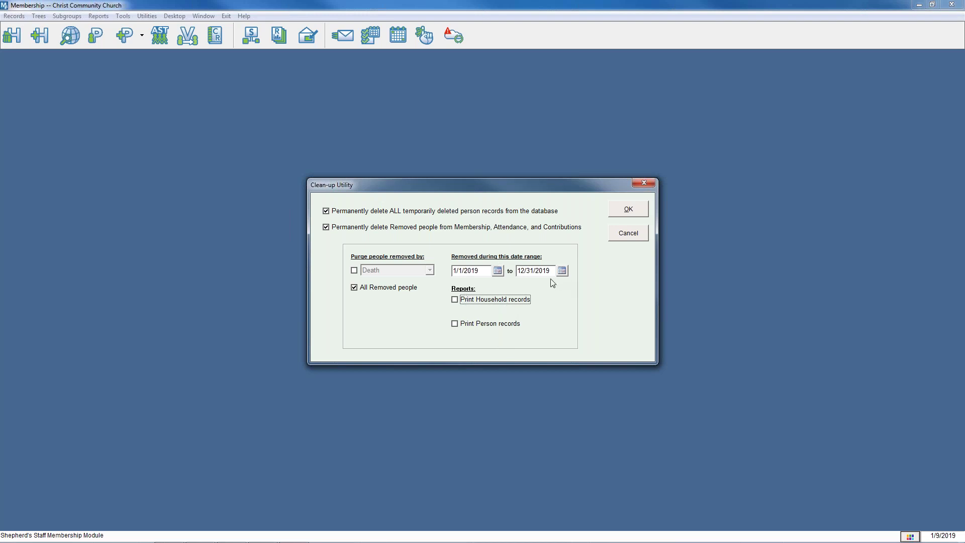
click(632, 209)
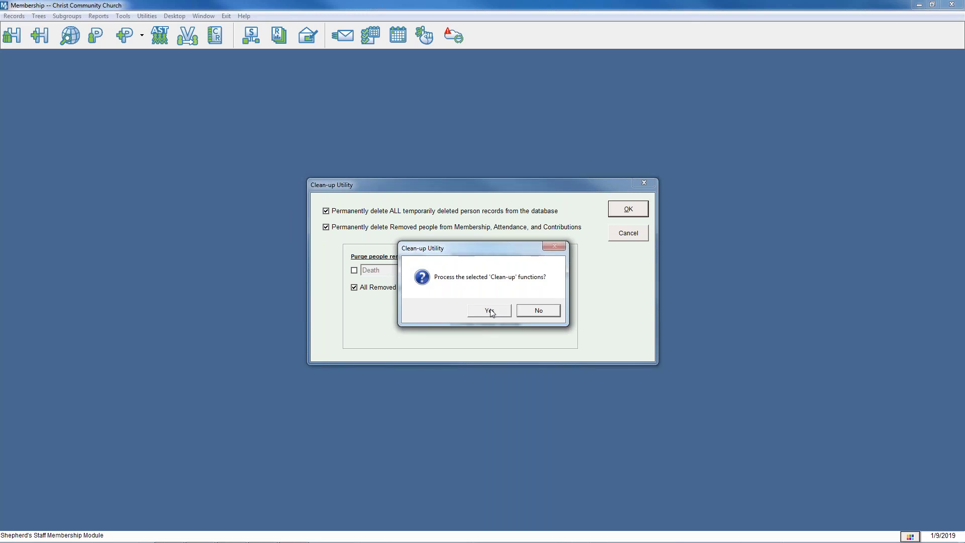
click(491, 311)
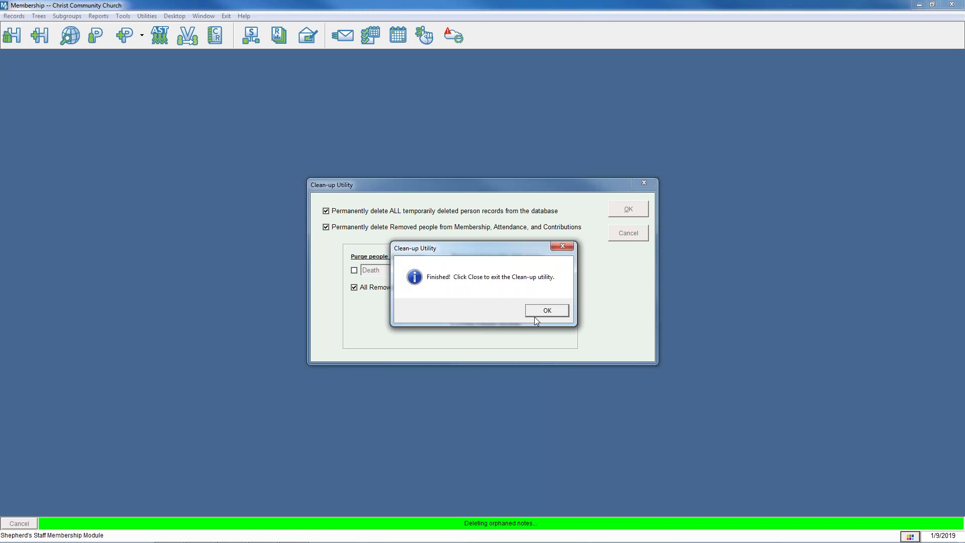
Close the finished clean-up, and review the Clean-up utility's options for purging Removed people without processing anything.
click(550, 310)
click(621, 233)
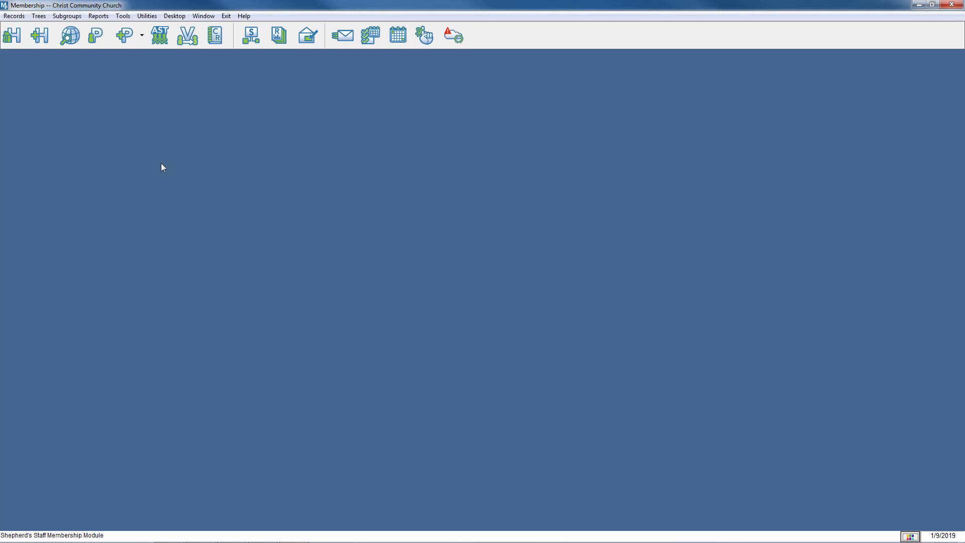
click(153, 16)
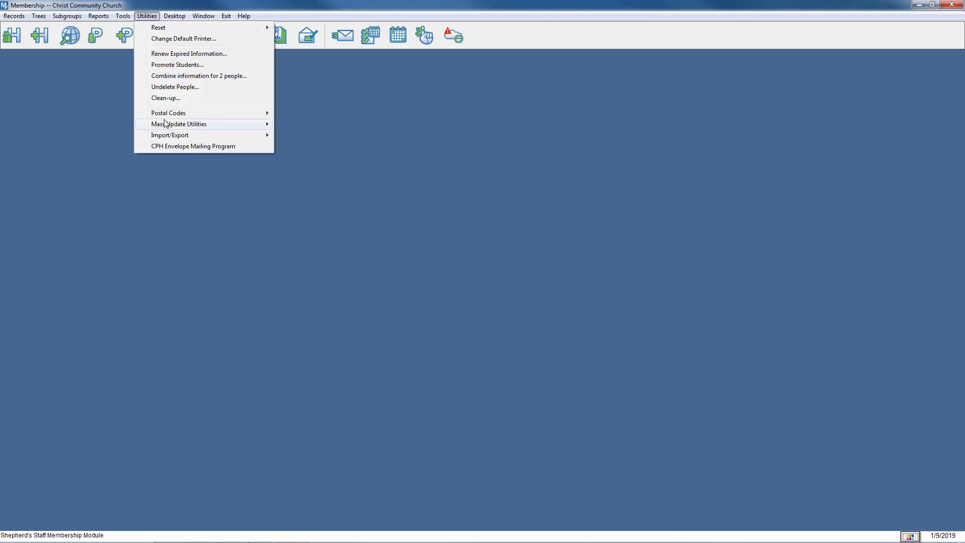
click(166, 98)
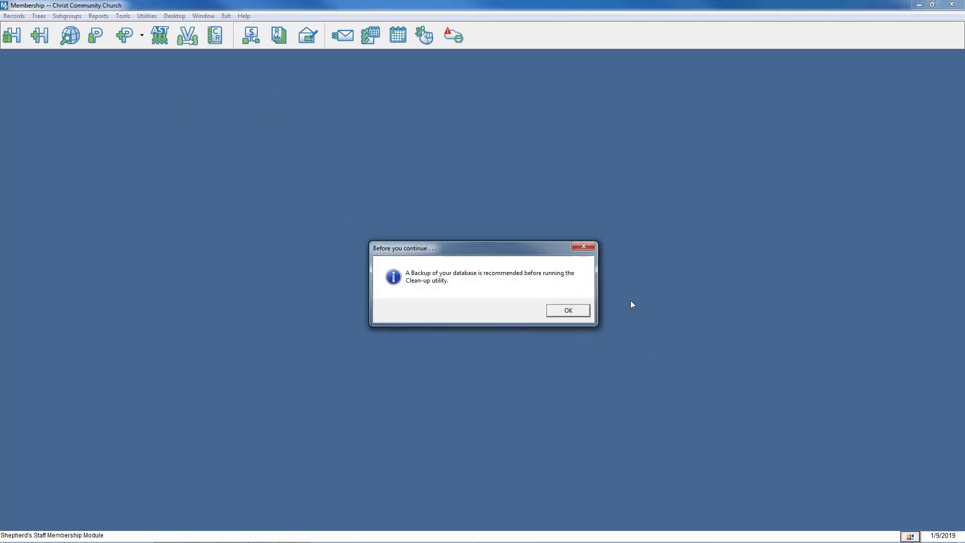
click(569, 312)
click(326, 228)
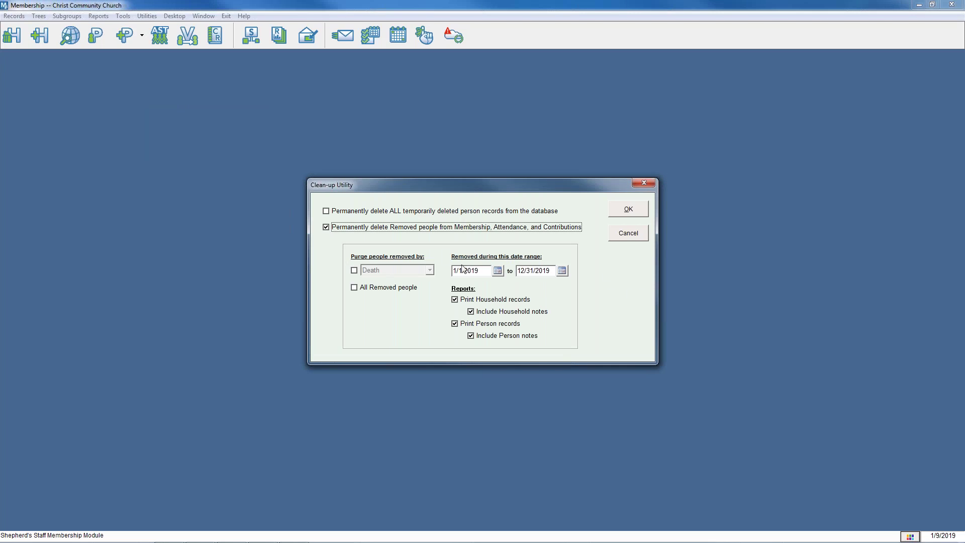
click(630, 239)
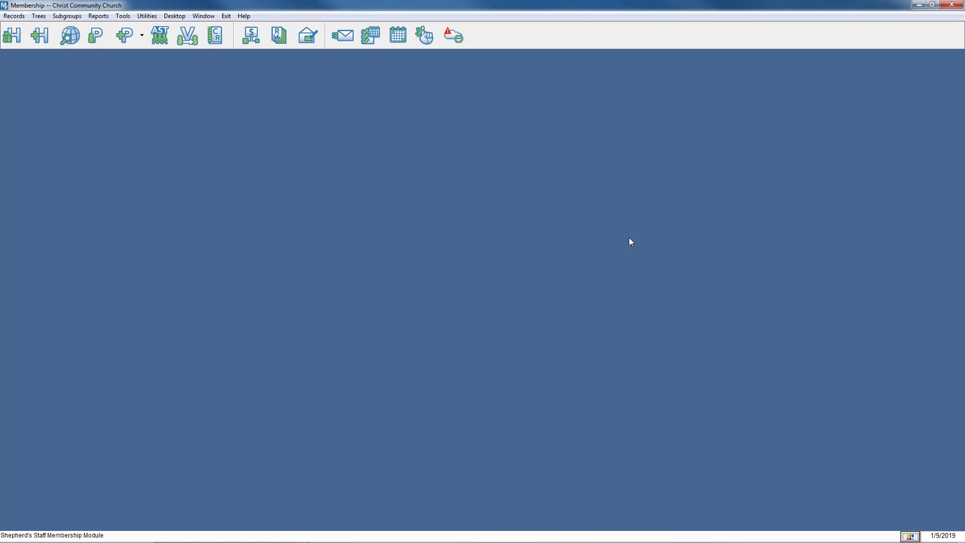
View the Promote Students utility and its Sunday School Section option, and close it without promoting.
click(146, 17)
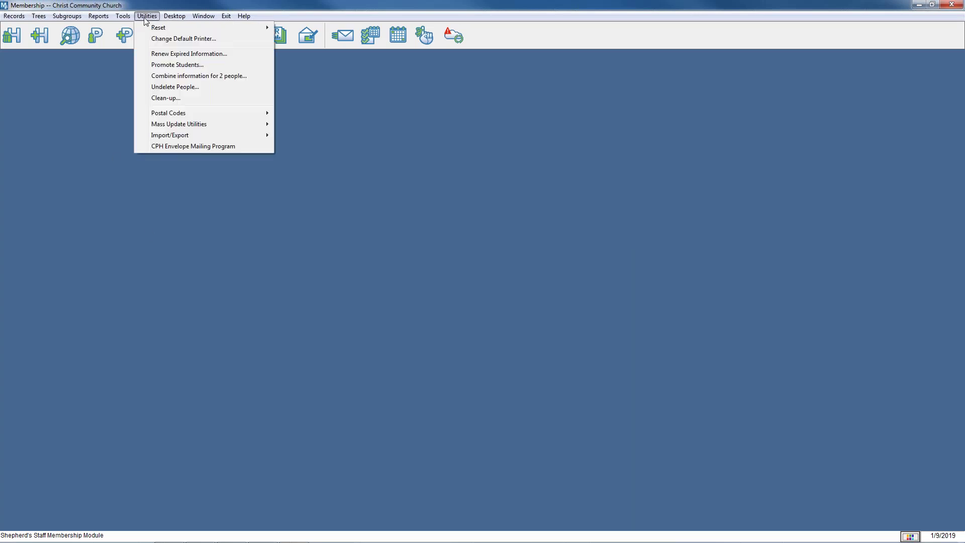
click(176, 64)
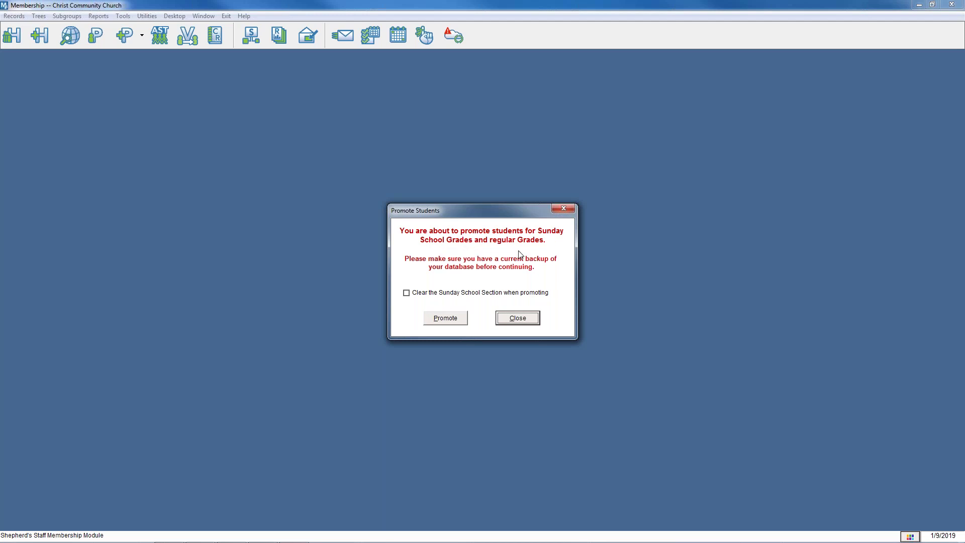
click(518, 318)
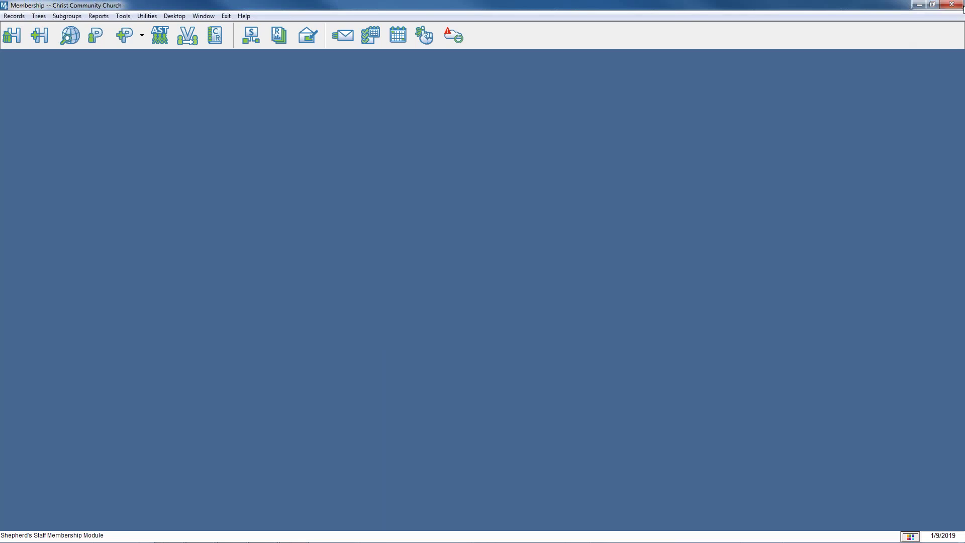
Leave the Membership module and back up the database to the last location used, C:\ShepherdsStaff.
click(945, 6)
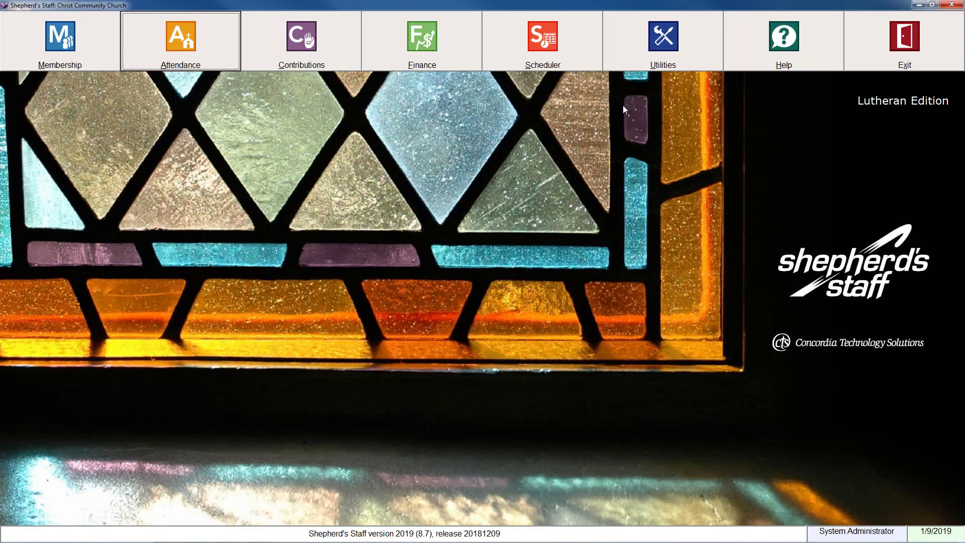
click(664, 40)
key(Escape)
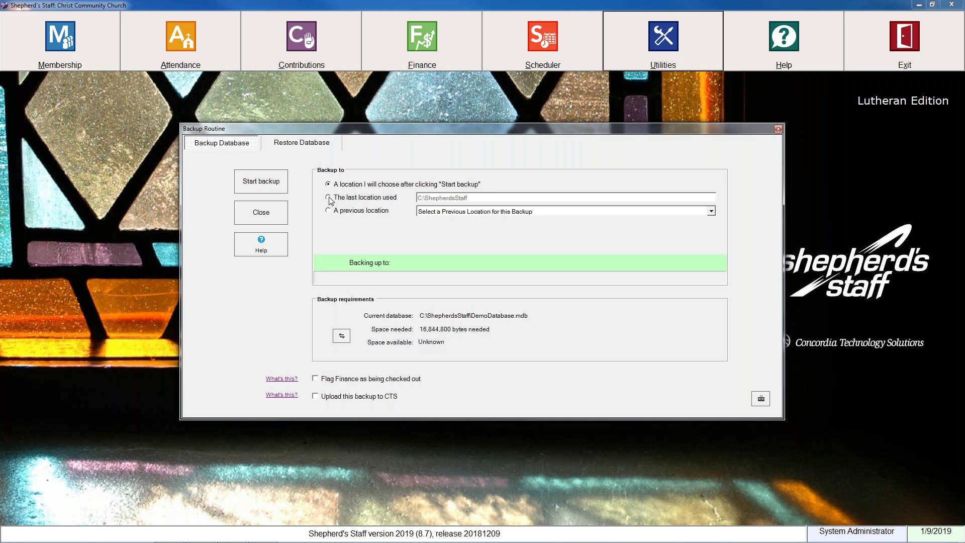
click(329, 197)
click(261, 181)
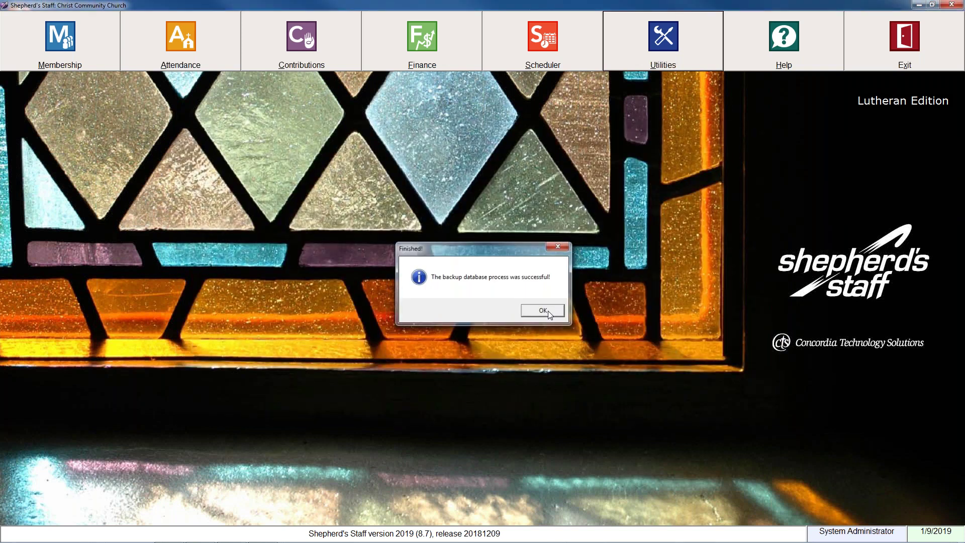
click(548, 312)
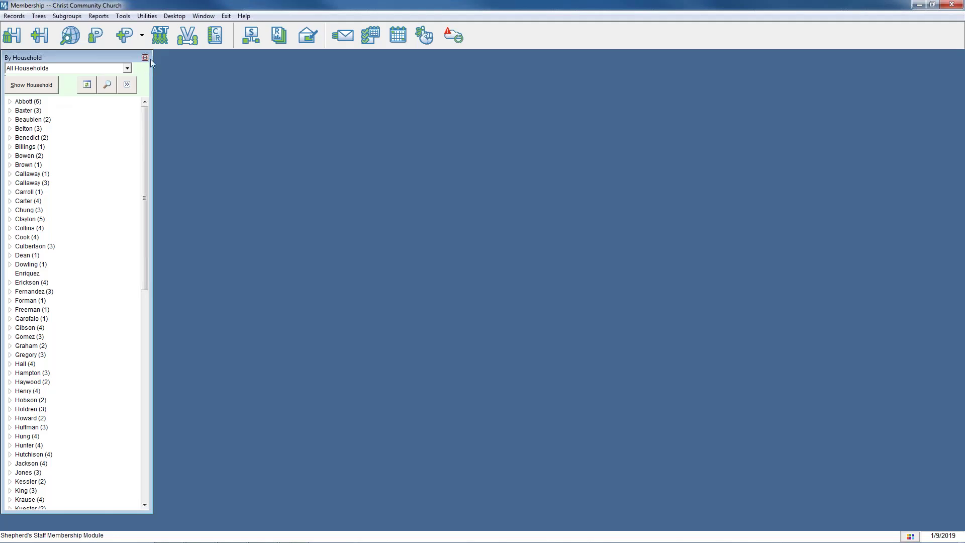
Close the household tree in Membership and promote all students to the next grade level, clearing the Sunday School Section.
click(145, 57)
click(147, 16)
click(173, 65)
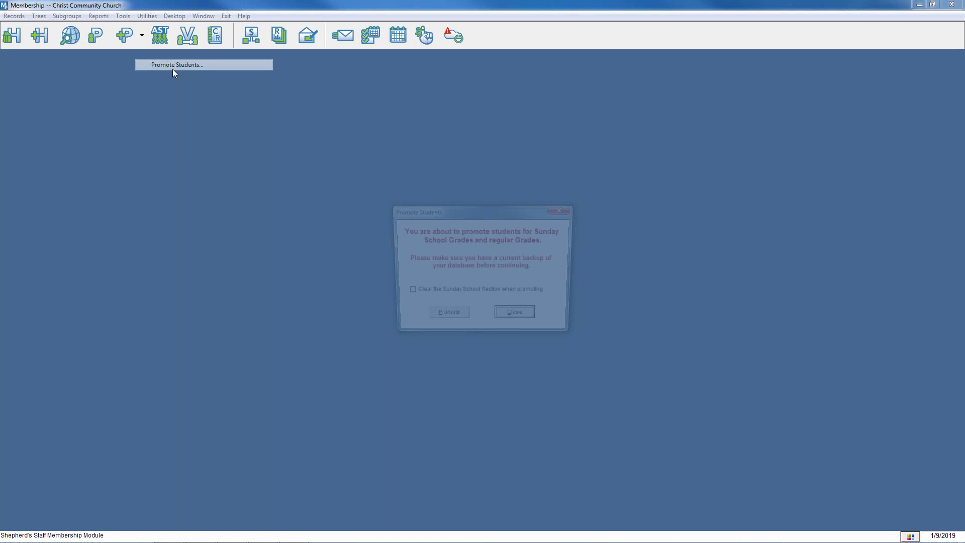
click(407, 294)
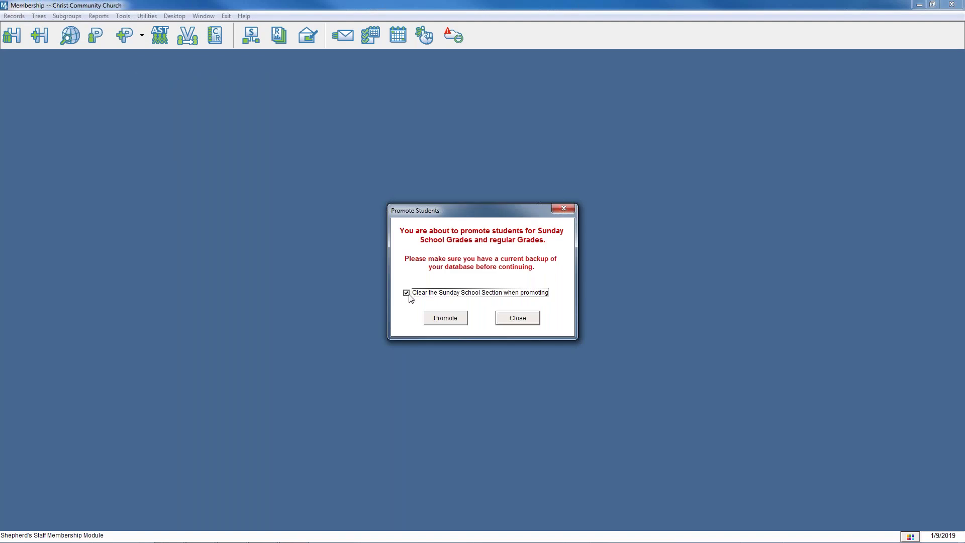
click(455, 318)
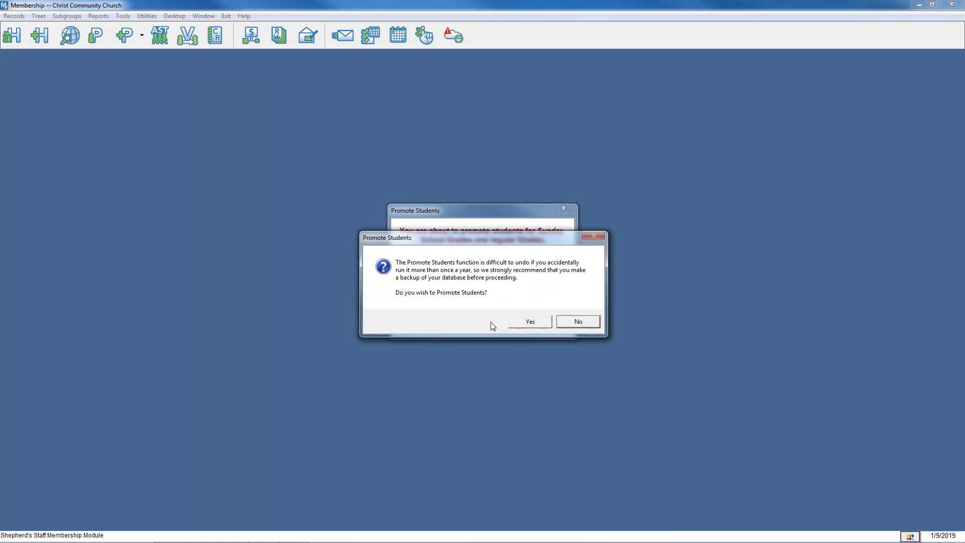
click(527, 322)
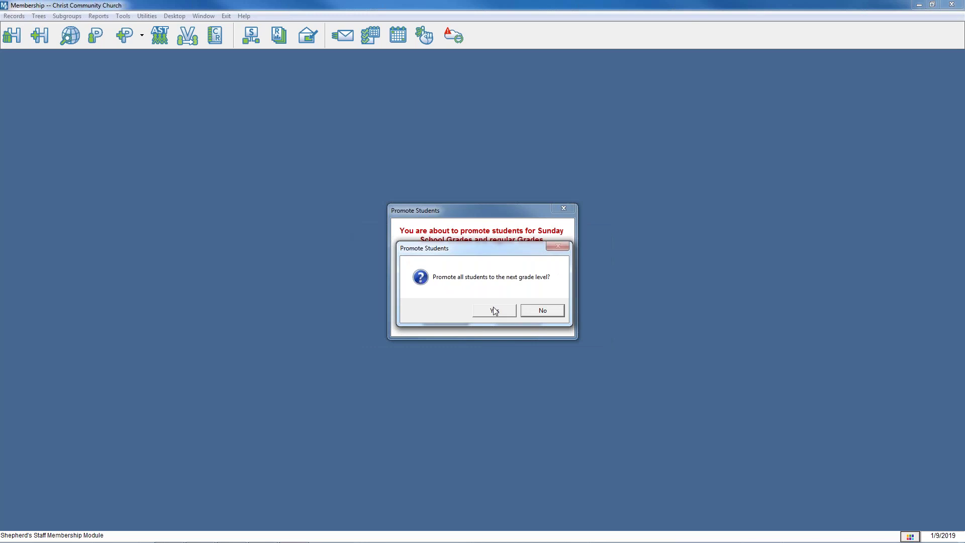
click(496, 315)
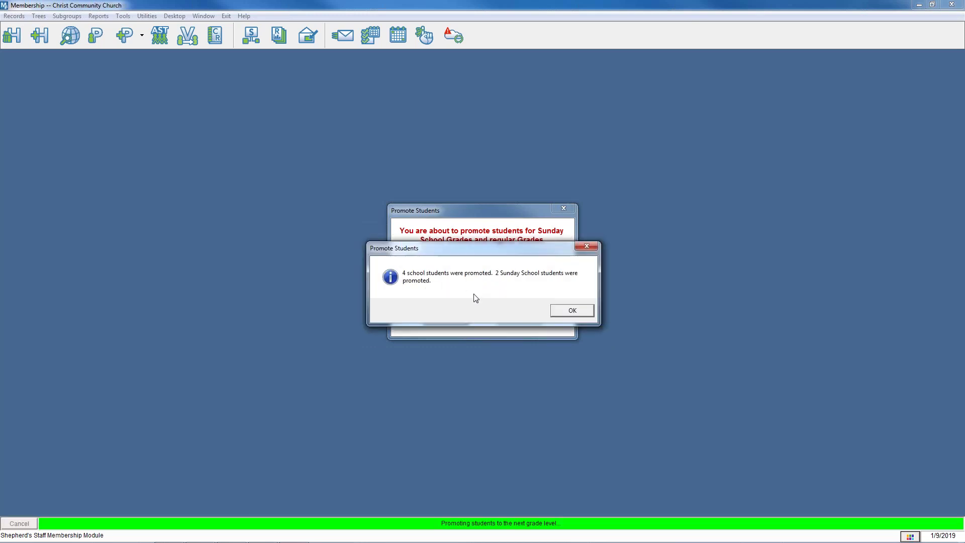
click(564, 310)
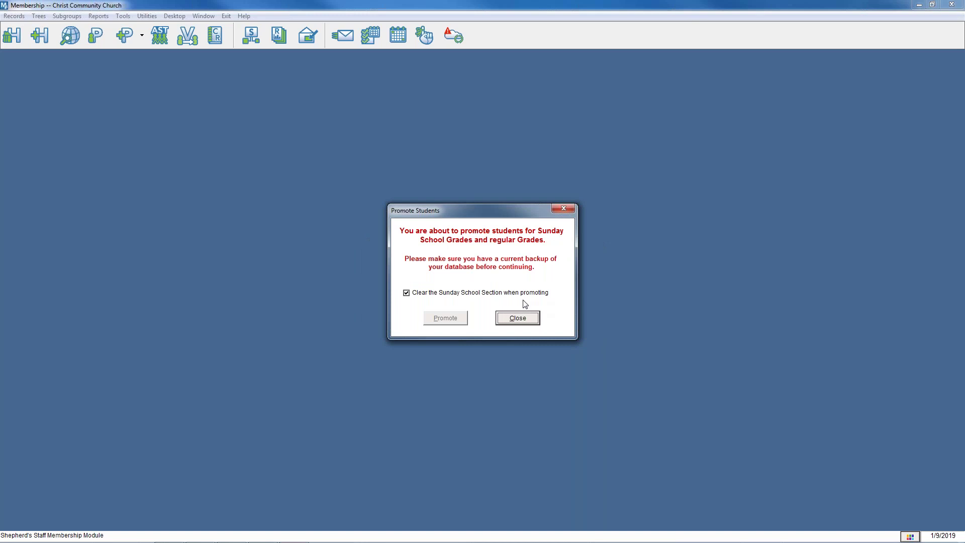
click(523, 322)
Leave Membership and view the database restore options and selectable backup files, closing the Backup Routine without restoring.
click(953, 5)
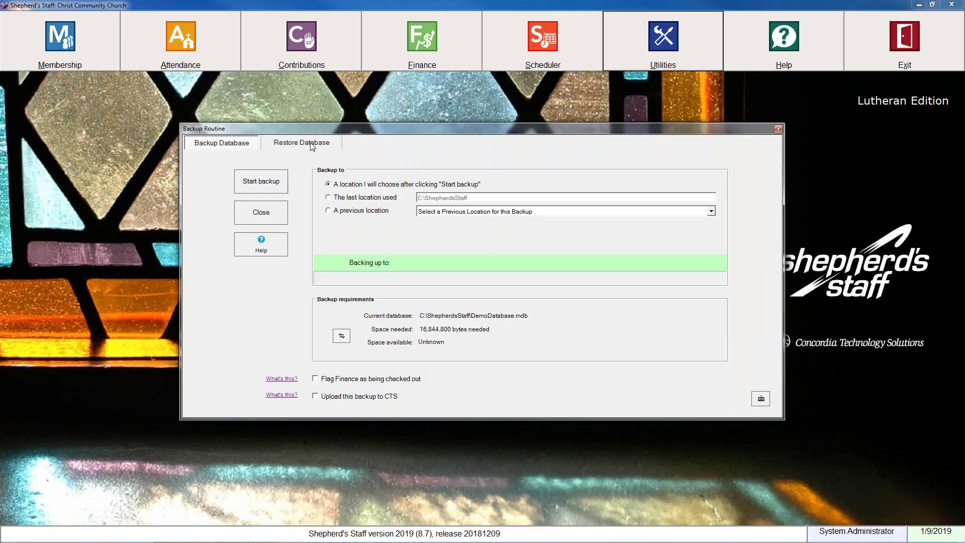
click(312, 144)
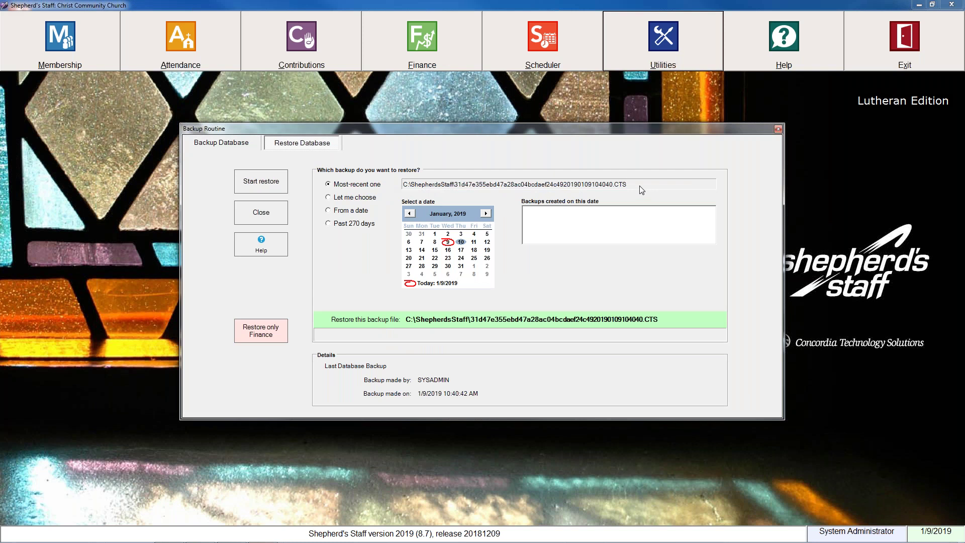
click(328, 197)
click(267, 188)
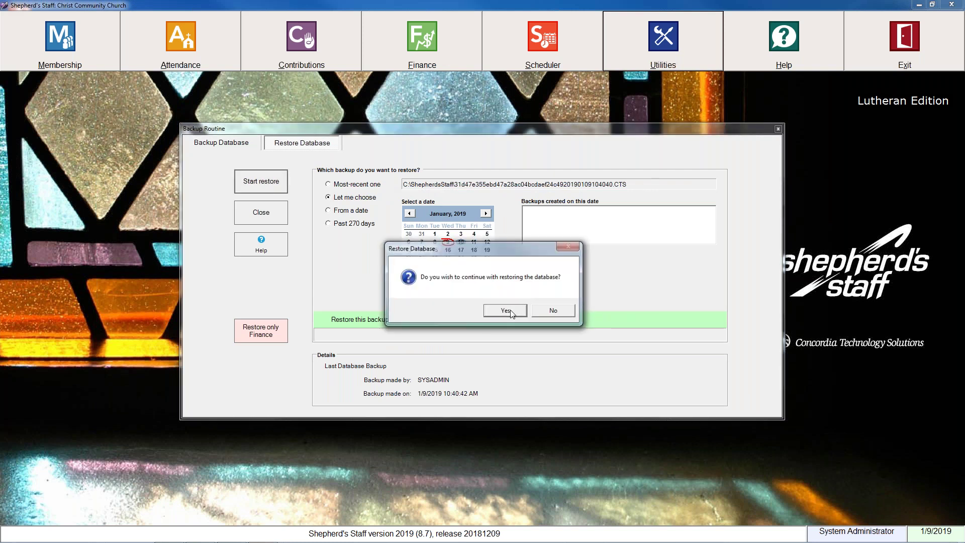
click(506, 311)
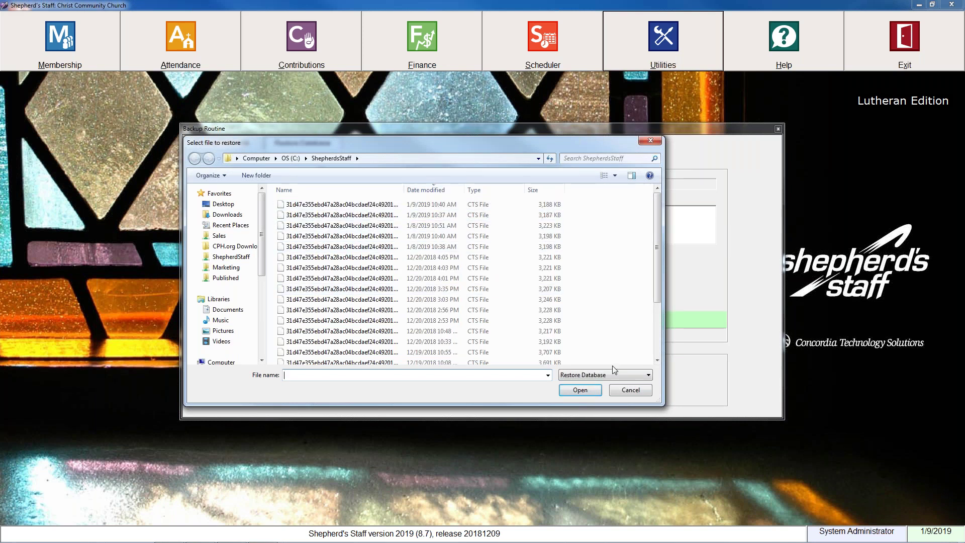
click(625, 391)
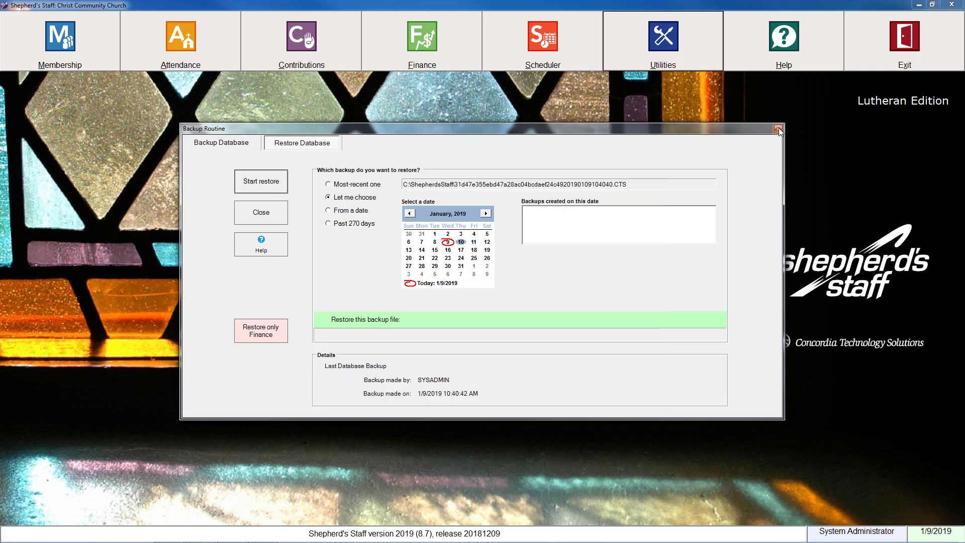
click(779, 129)
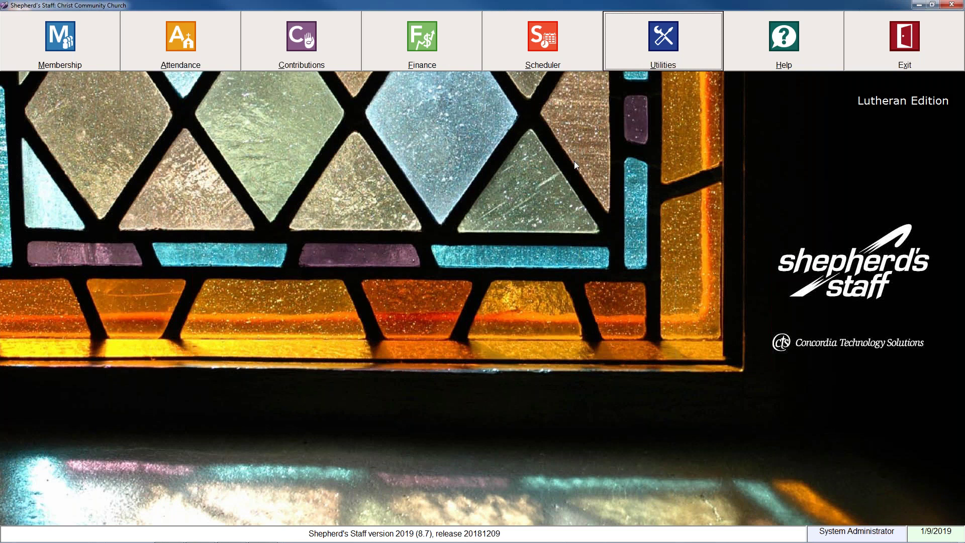
Open the Scheduler module, close its I Want To helper, and try to start the Clean-up utility.
click(562, 44)
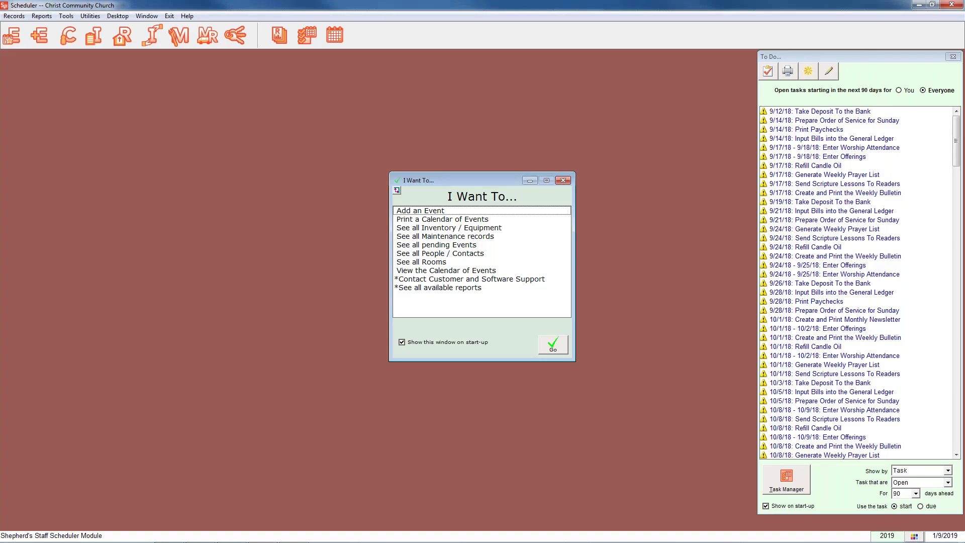
click(564, 181)
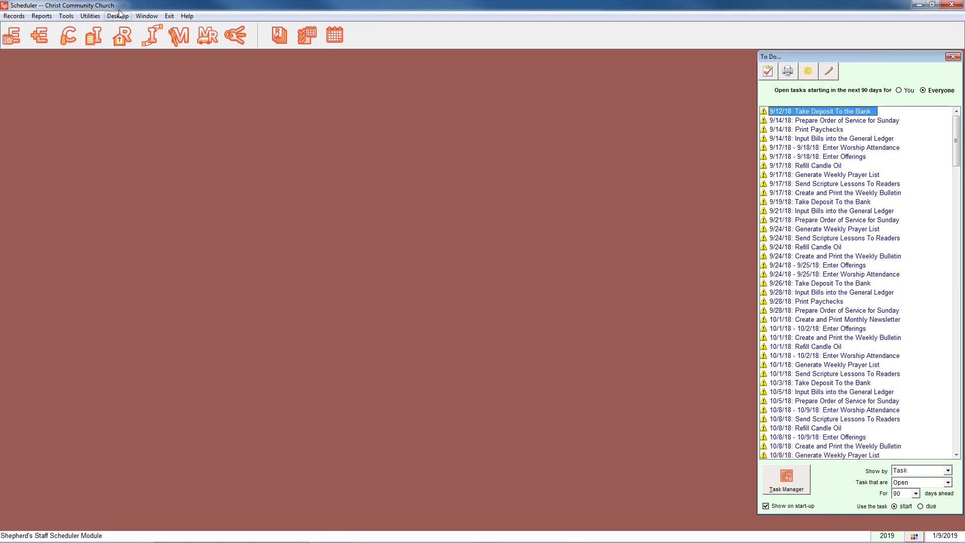
click(99, 16)
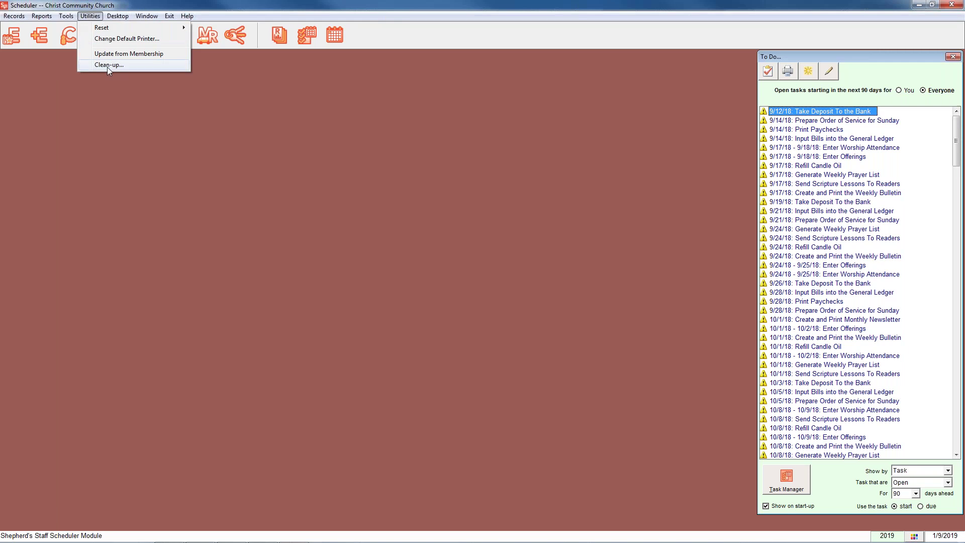
click(108, 66)
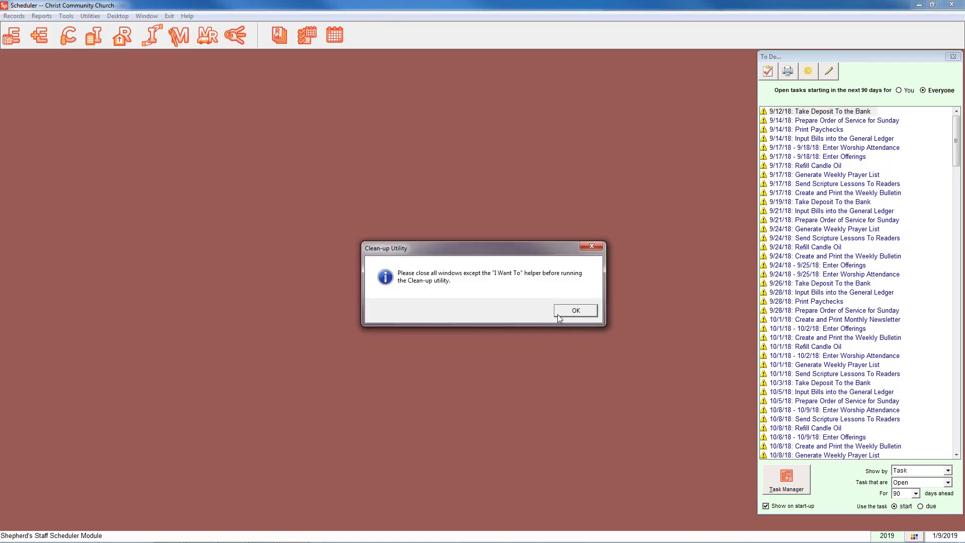
click(576, 310)
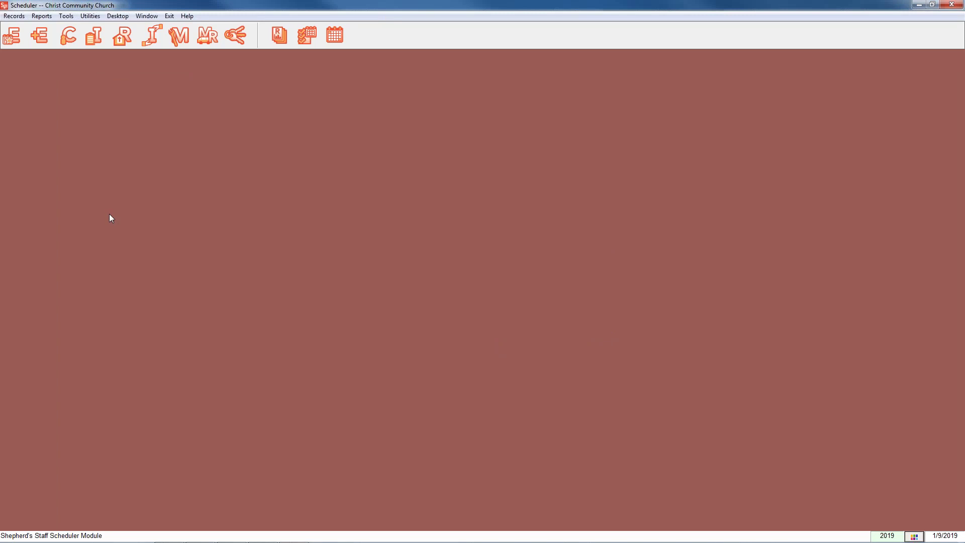
Start the Scheduler's Clean-up utility with the other windows closed, and exit it without processing anything.
click(90, 15)
click(116, 64)
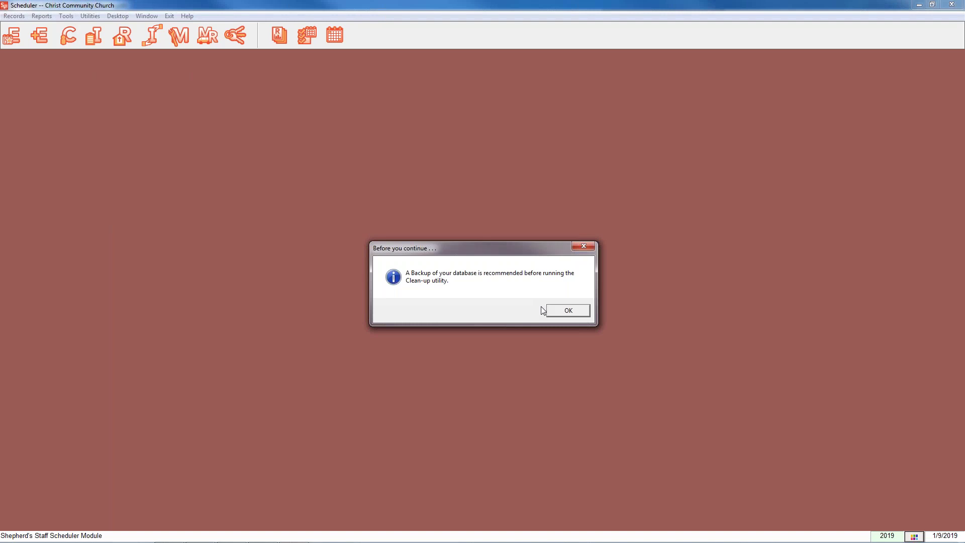
click(579, 310)
click(511, 298)
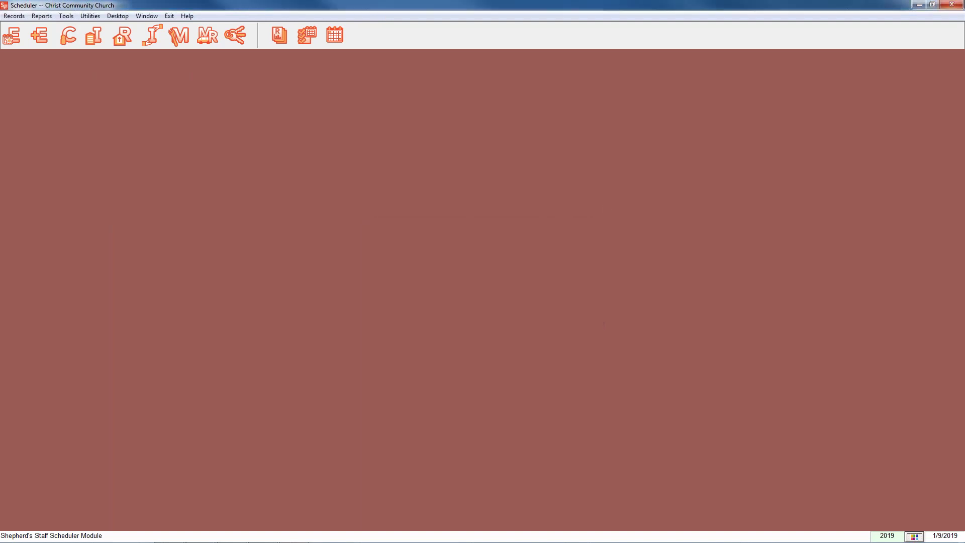
Exit the Scheduler module and make a new database backup to the last location used, C:\ShepherdsStaff.
click(954, 5)
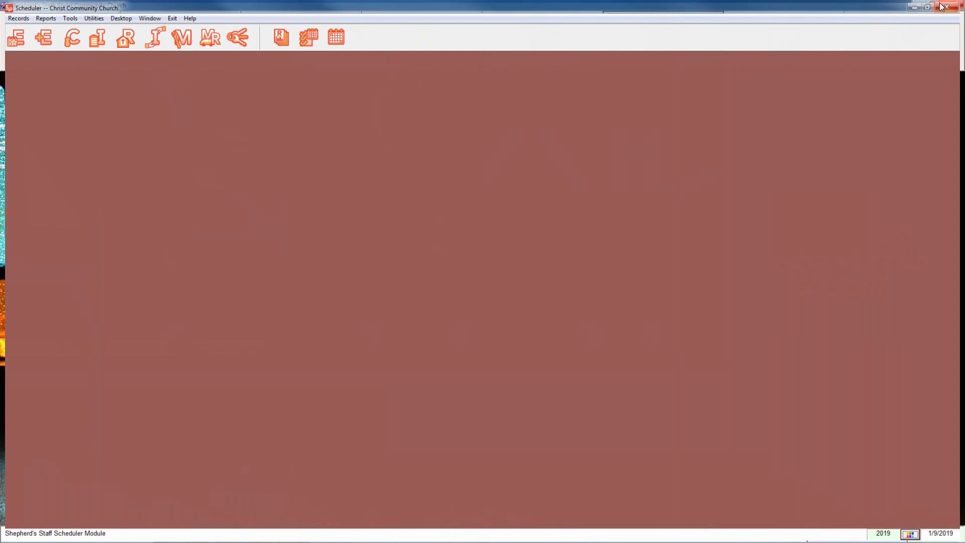
click(653, 51)
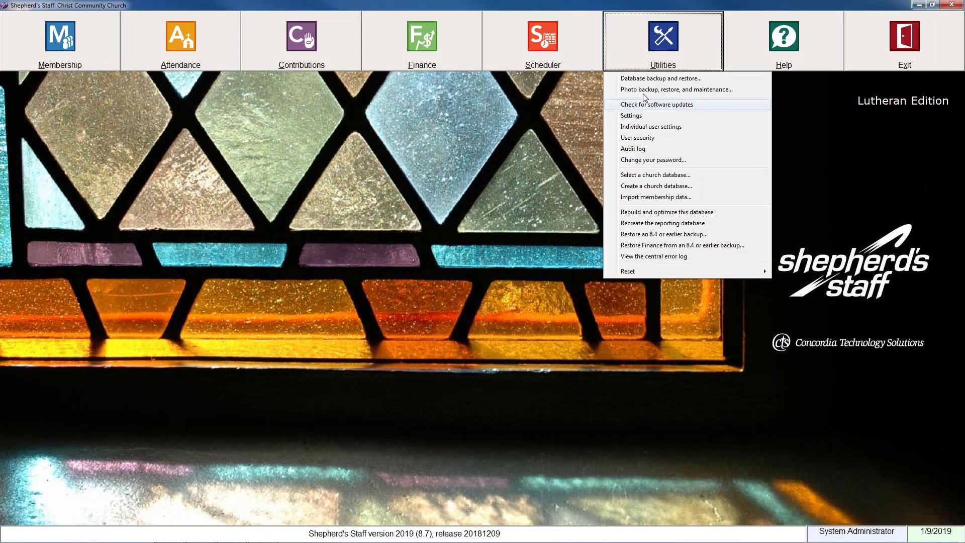
click(654, 79)
click(261, 182)
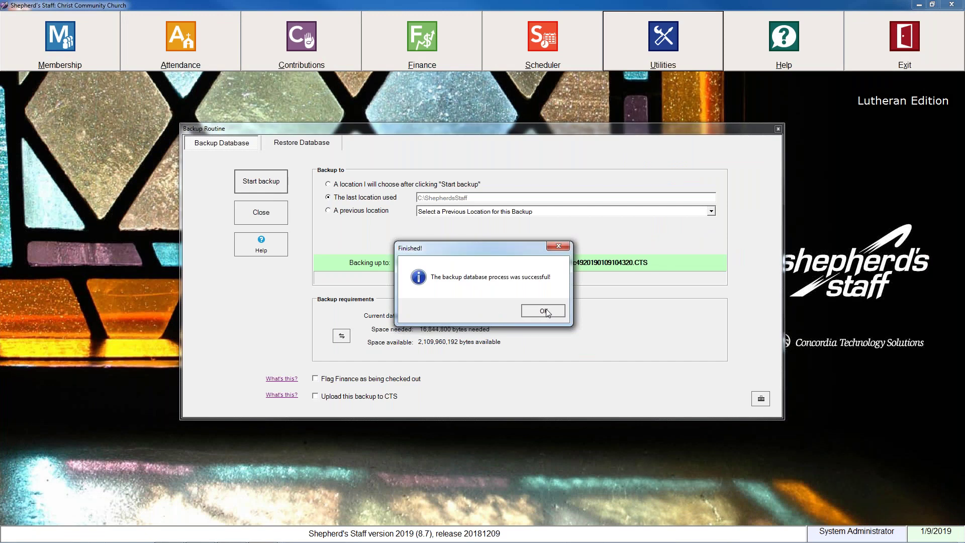
click(543, 311)
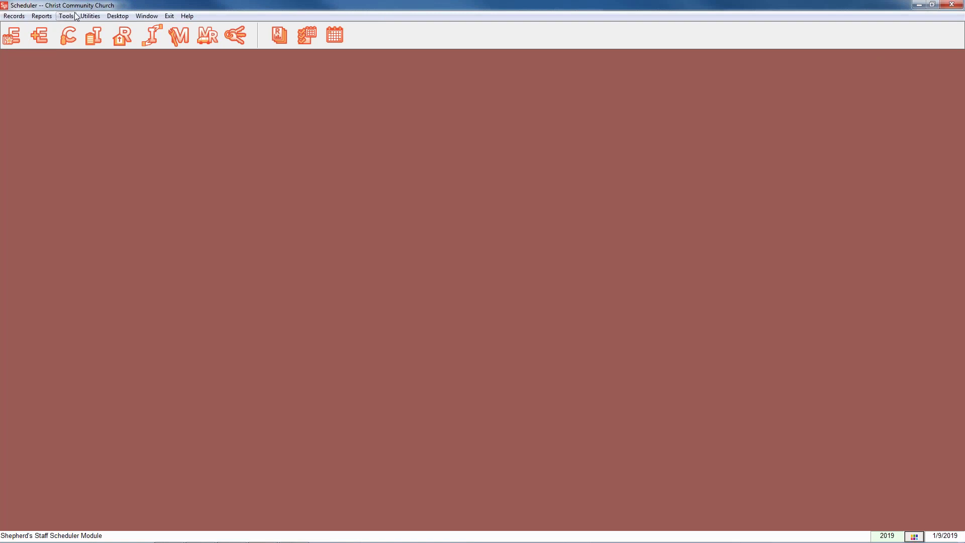
Purge Scheduler events that are on or older than 12/31/2017 with the Clean-up utility, and close the Scheduler module.
click(90, 16)
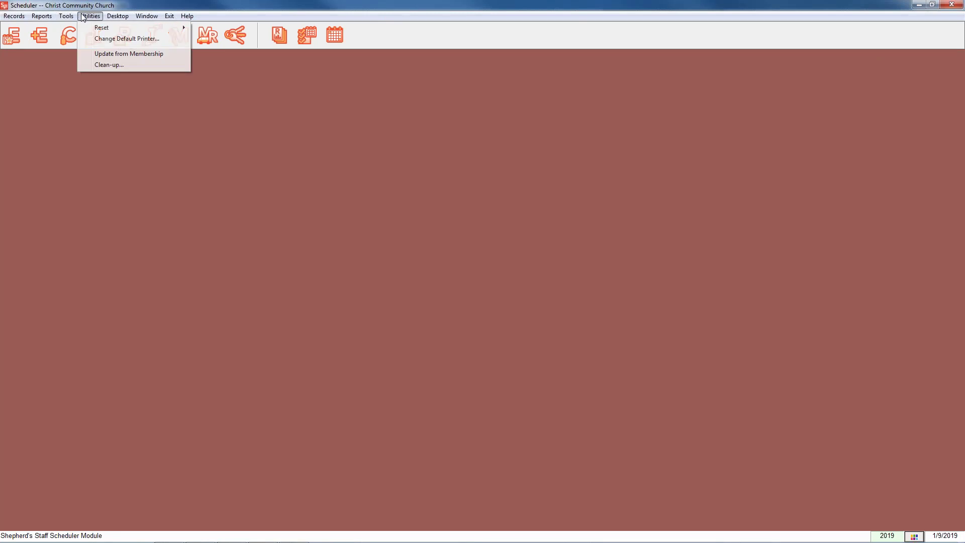
click(100, 67)
click(557, 312)
click(390, 263)
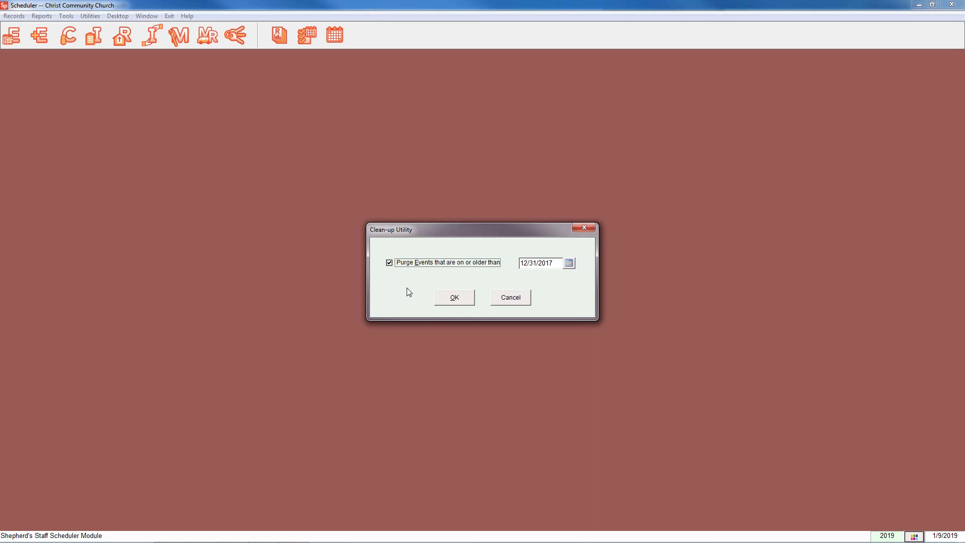
click(457, 298)
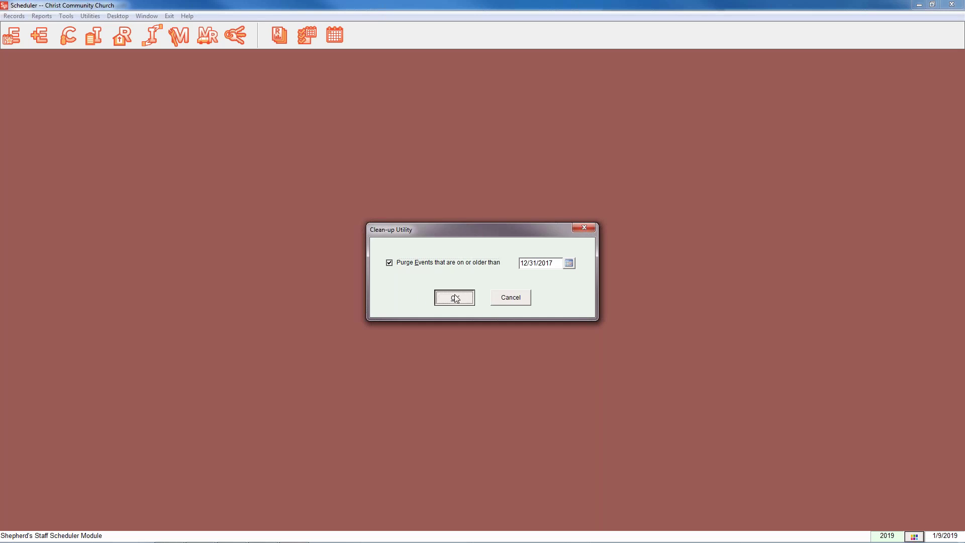
click(464, 312)
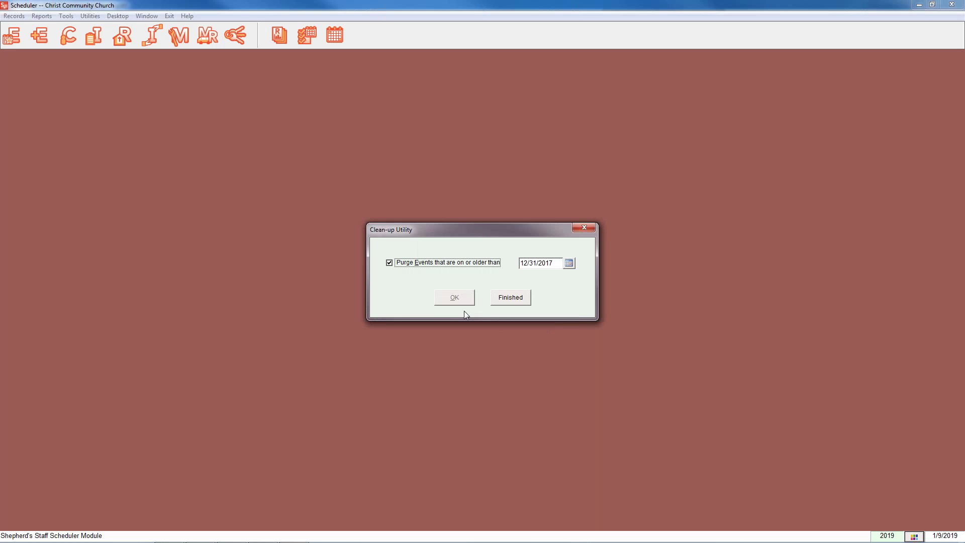
click(516, 300)
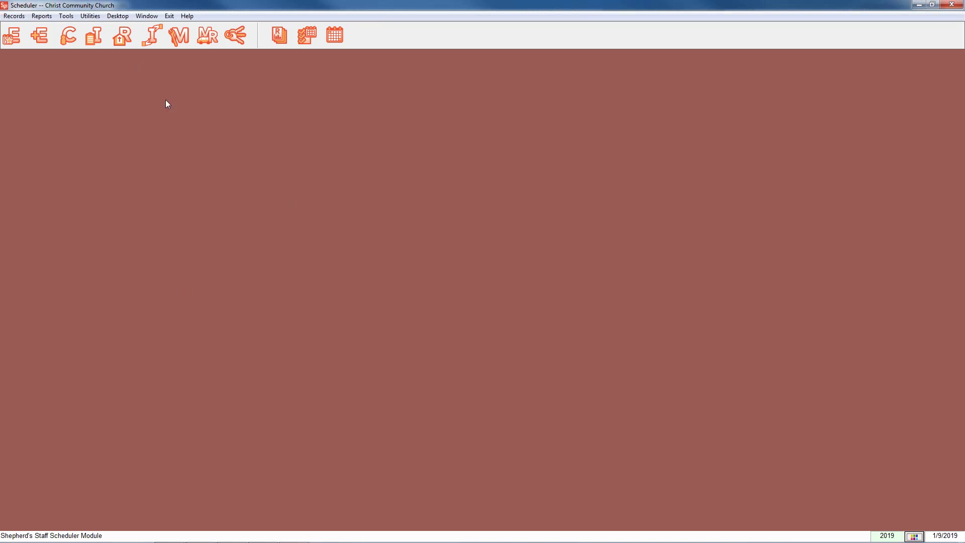
click(955, 11)
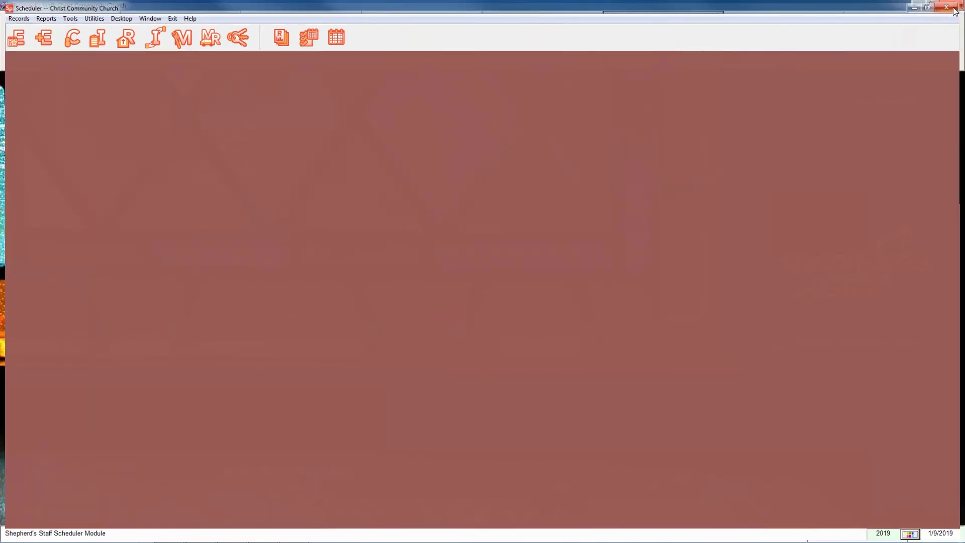
mouse_move(200, 536)
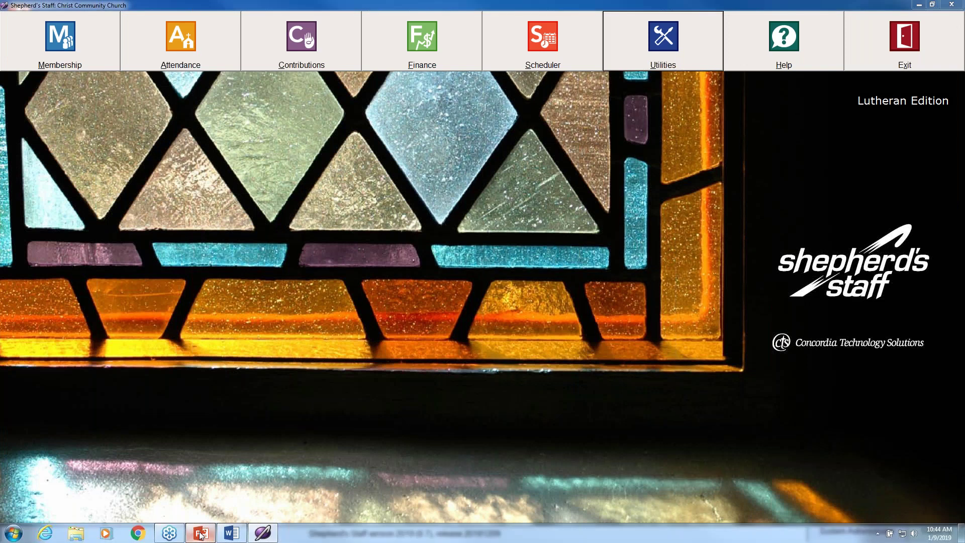